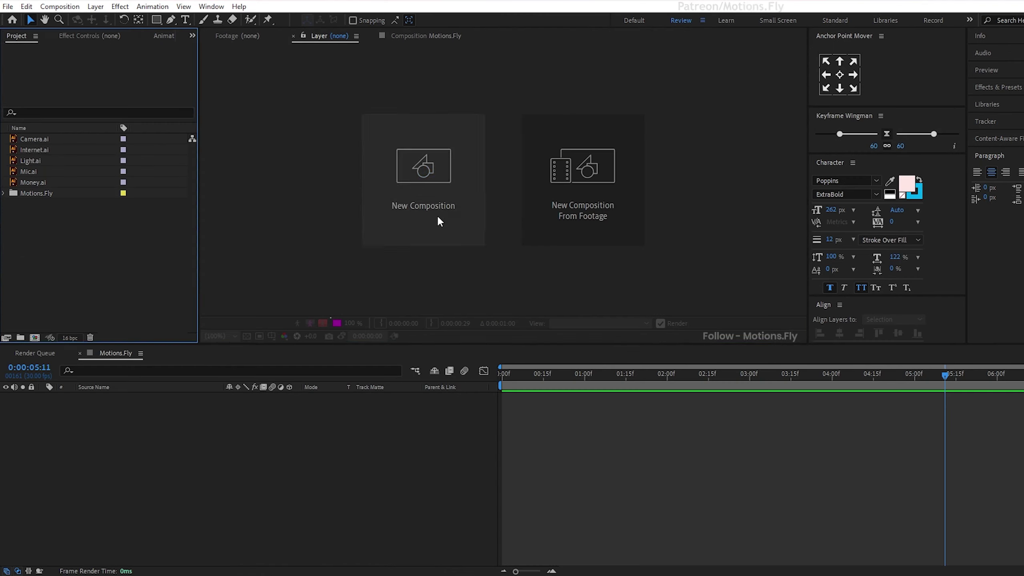
Name the comp Icon Animation, 10 seconds long, with a #111111 near-black background
left_click(439, 220)
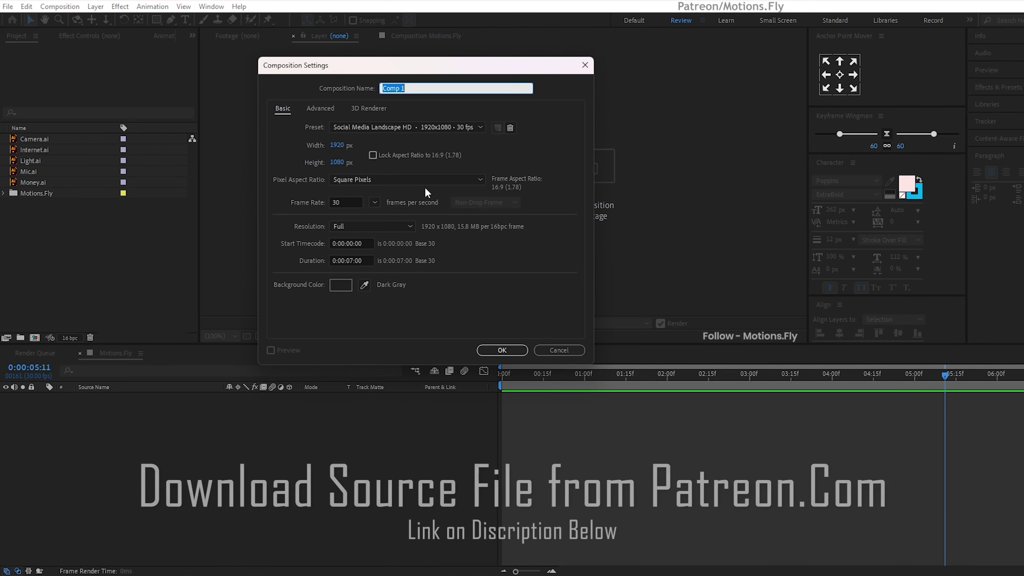
type("Icon An")
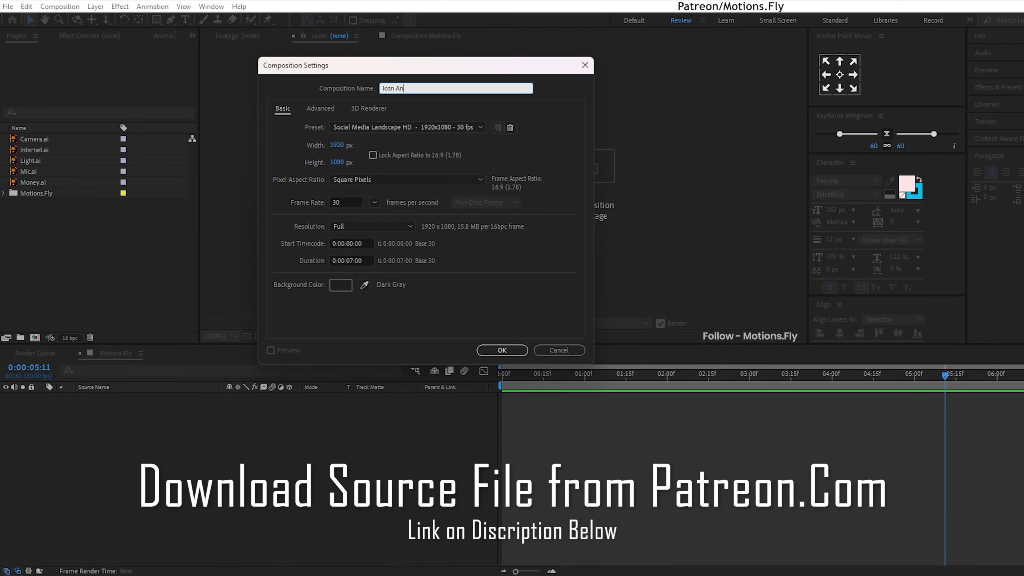
type("imation")
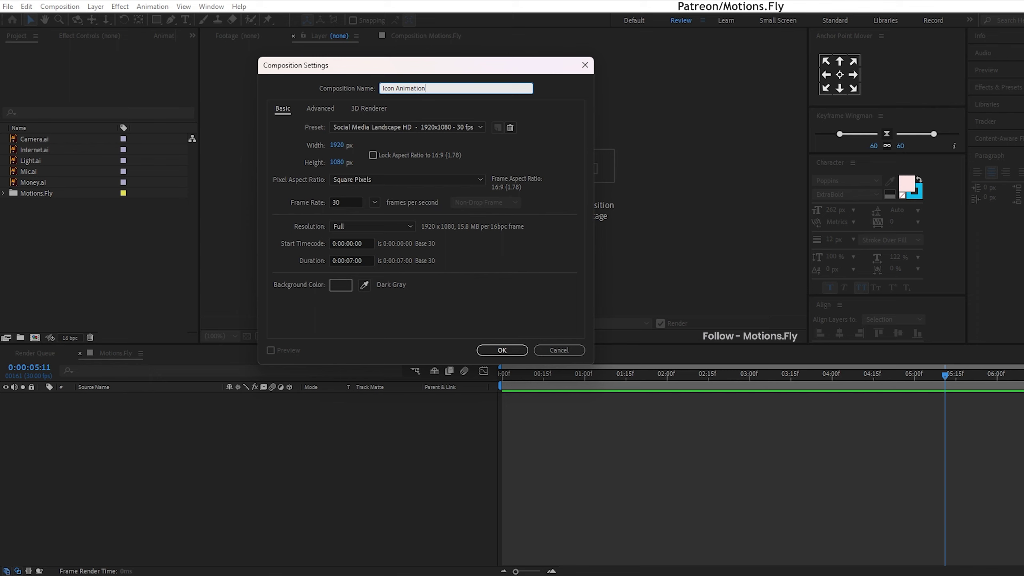
key("Tab")
key("Tab")
left_click(346, 202)
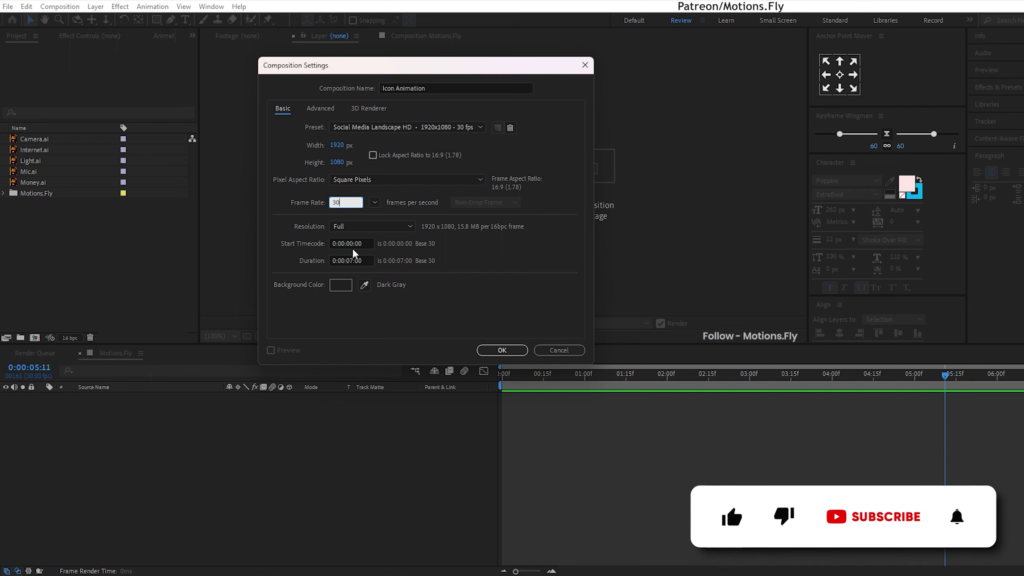
left_click(348, 261)
type("1000")
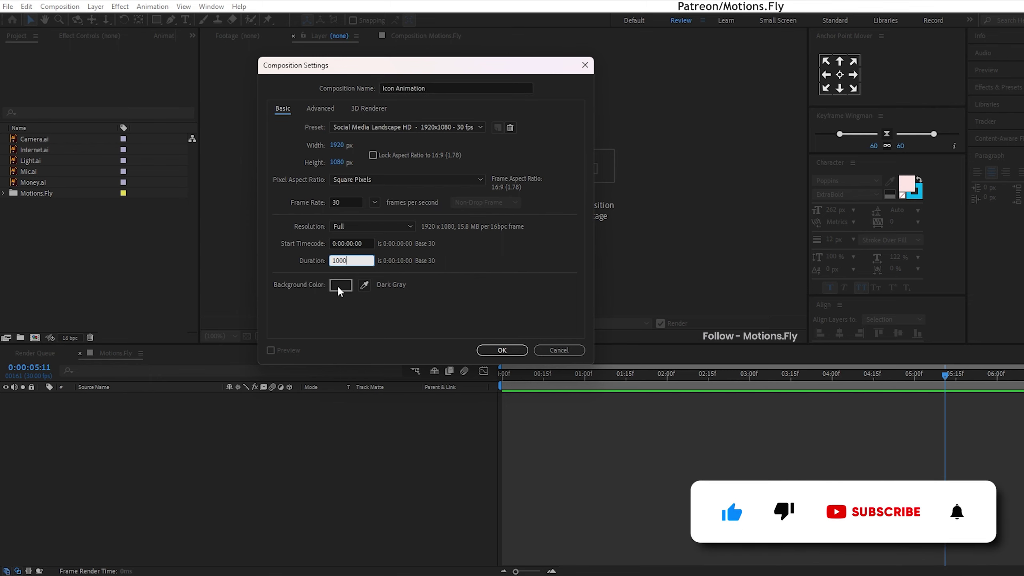
left_click(339, 285)
left_click_drag(137, 485, 57, 499)
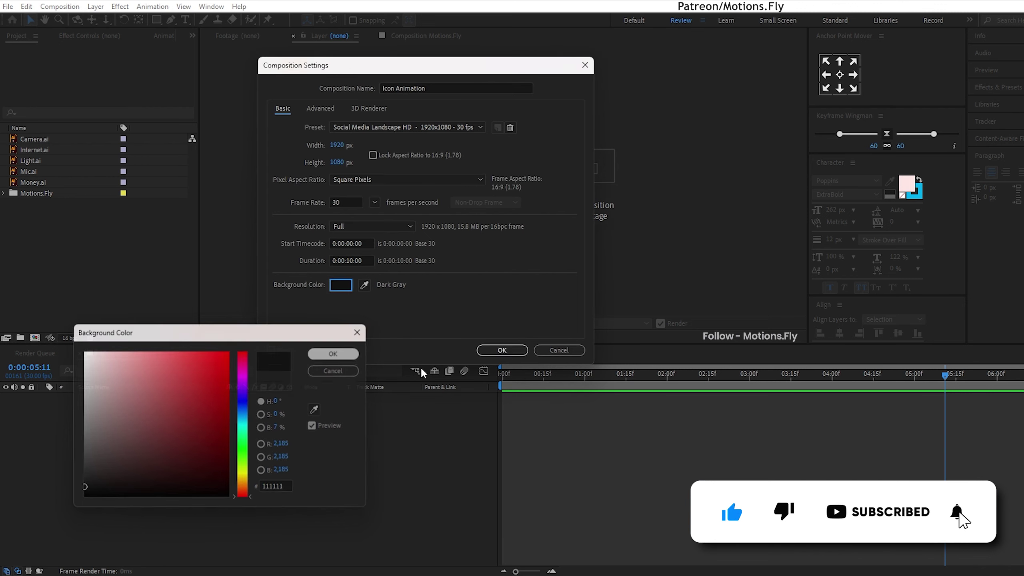
key("Return")
key("Return")
Add a new solid layer named Bg
right_click(160, 445)
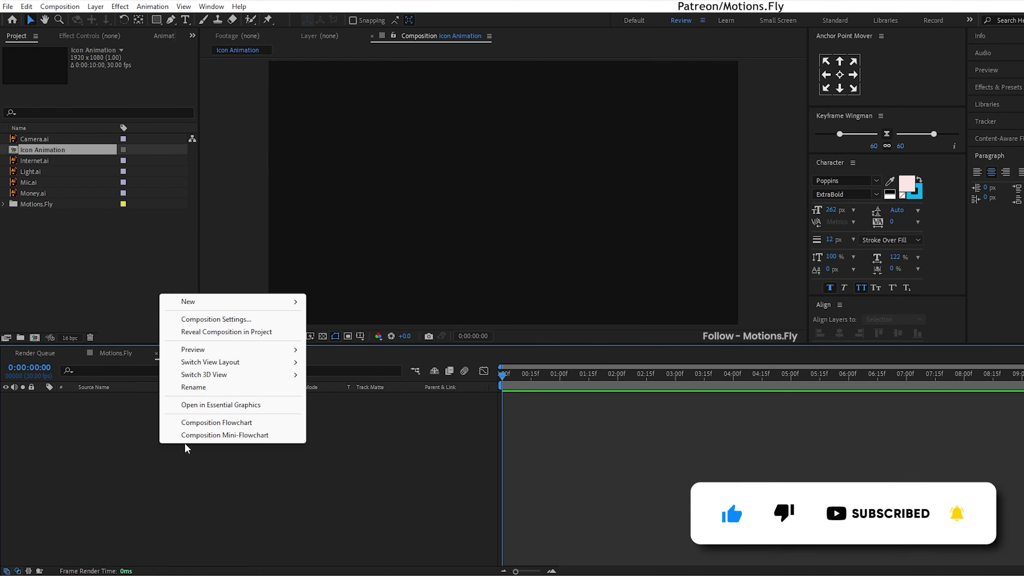
mouse_move(201, 302)
left_click(355, 332)
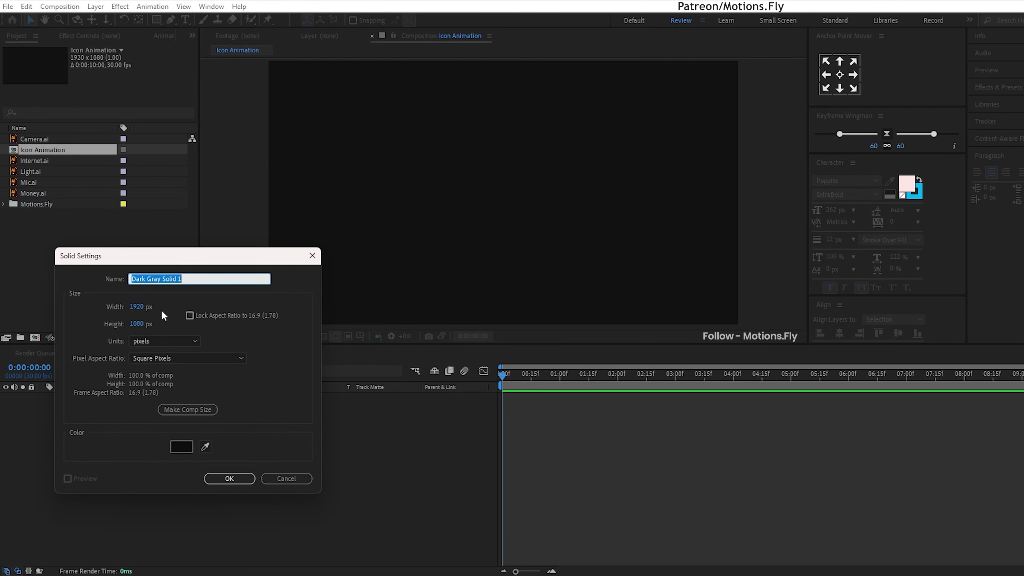
type("Bg")
left_click(227, 475)
Apply Gradient Ramp to Bg with a bright blue start colour
key("ctrl+space")
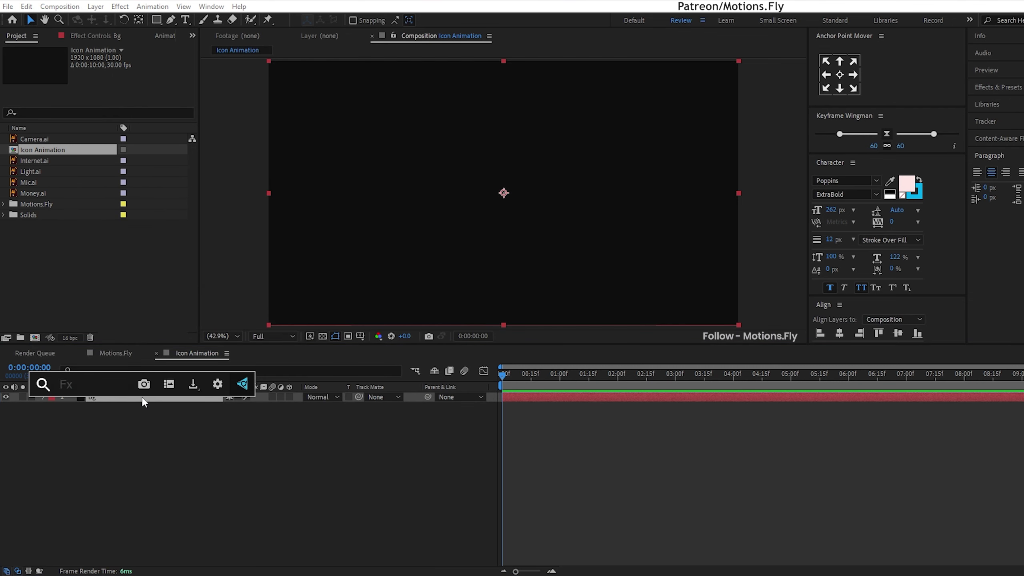
type("gra")
left_click(109, 437)
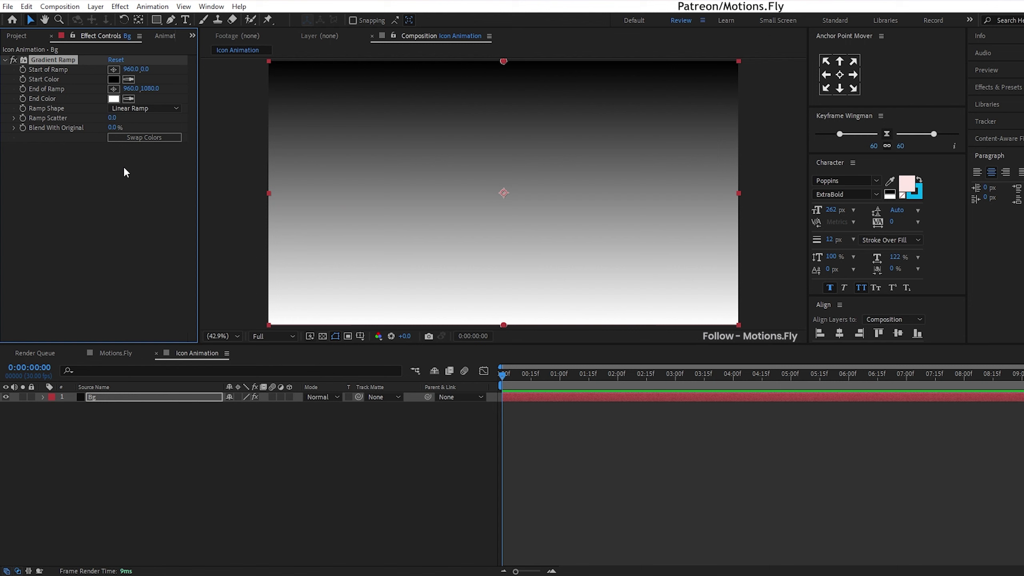
left_click(113, 80)
left_click(242, 407)
mouse_move(198, 367)
left_mouse_down()
mouse_move(208, 352)
mouse_move(196, 352)
left_mouse_up()
key("Return")
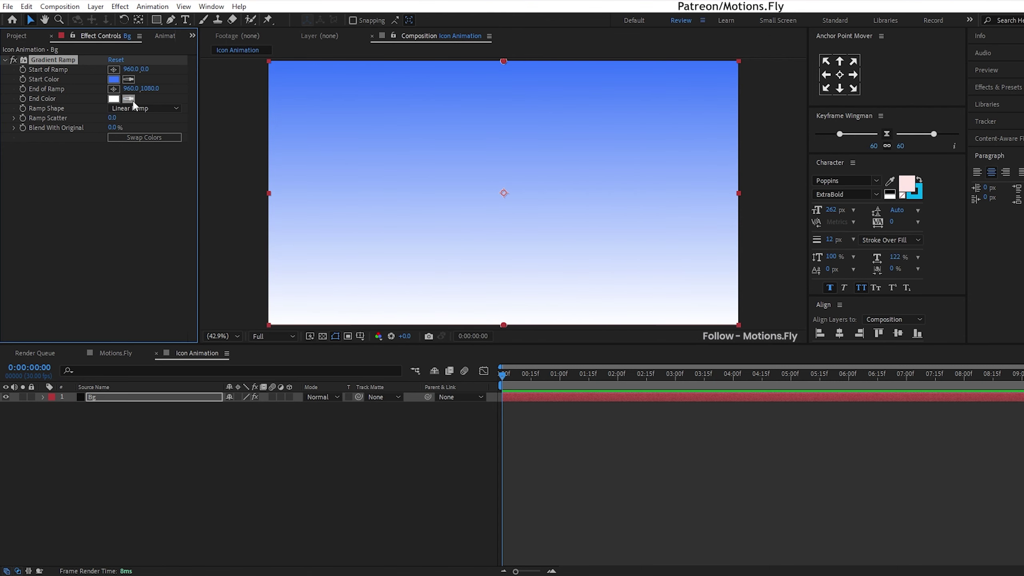
Set the ramp's end colour to dark navy and switch it to Radial Ramp
left_click(113, 99)
left_click_drag(110, 469, 114, 474)
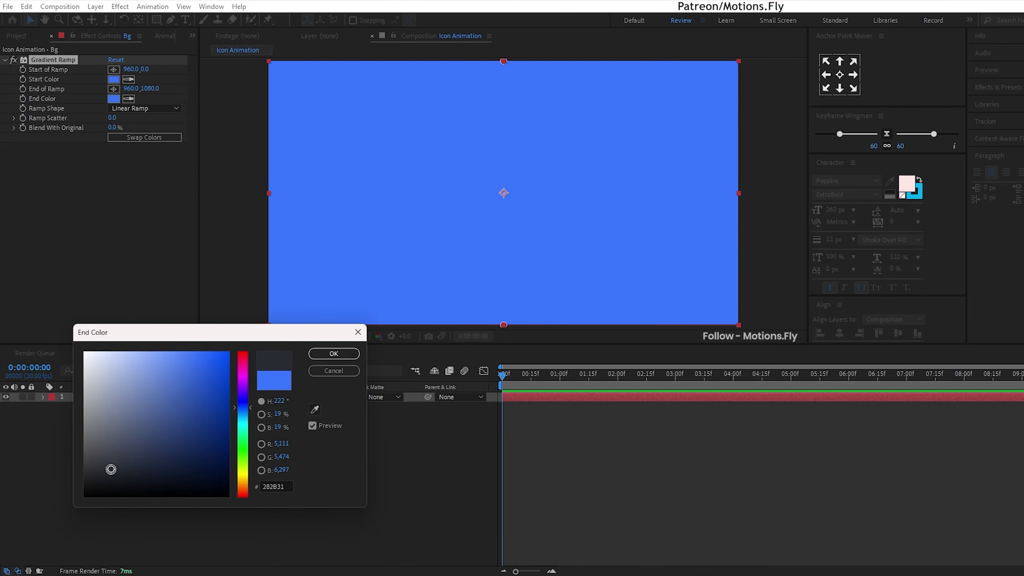
left_click(350, 357)
left_click(144, 108)
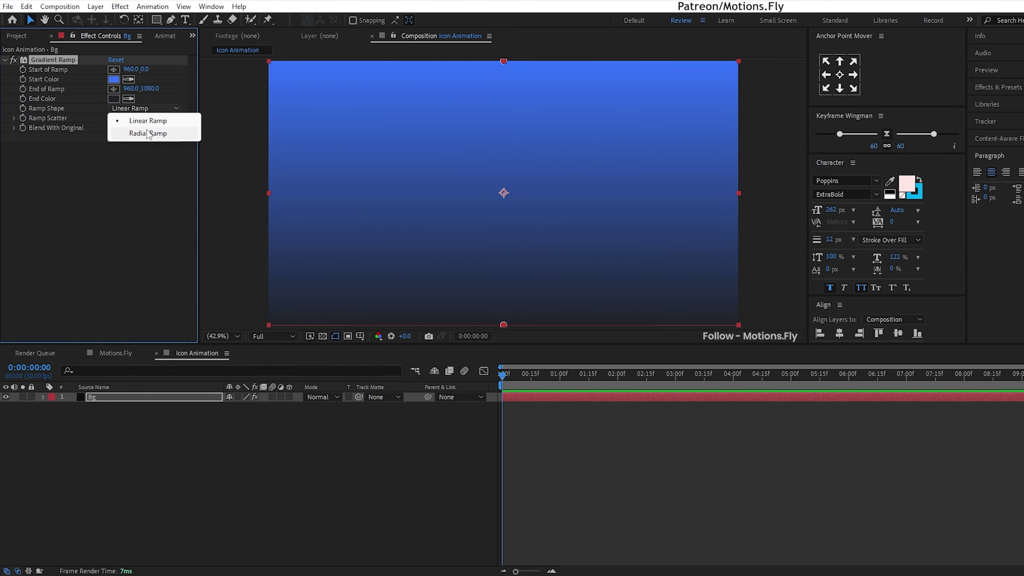
left_click(147, 130)
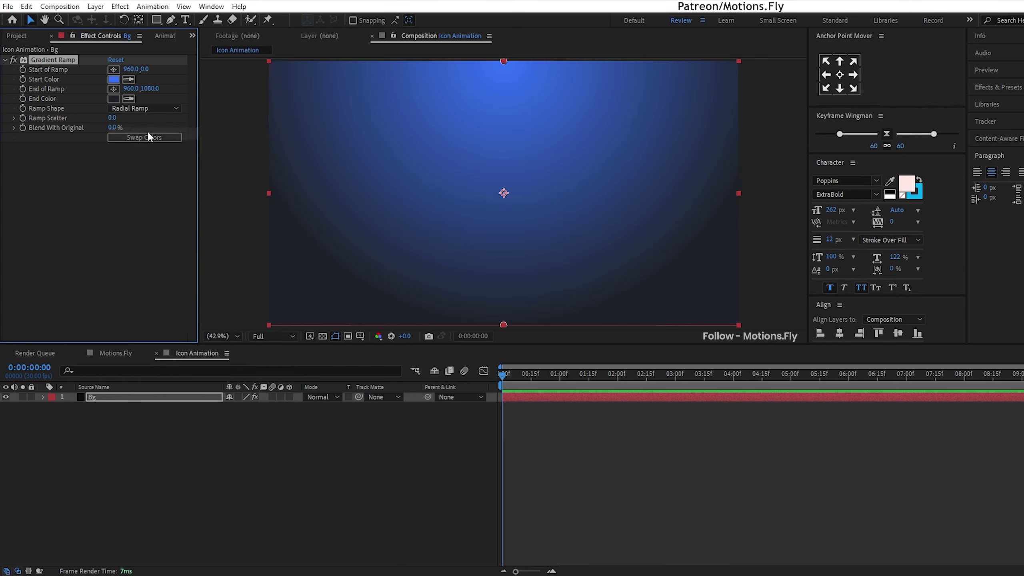
Centre the radial gradient, push its end past the lower-right corner, and set Ramp Scatter 100
left_click(503, 63)
left_click_drag(504, 61, 504, 193)
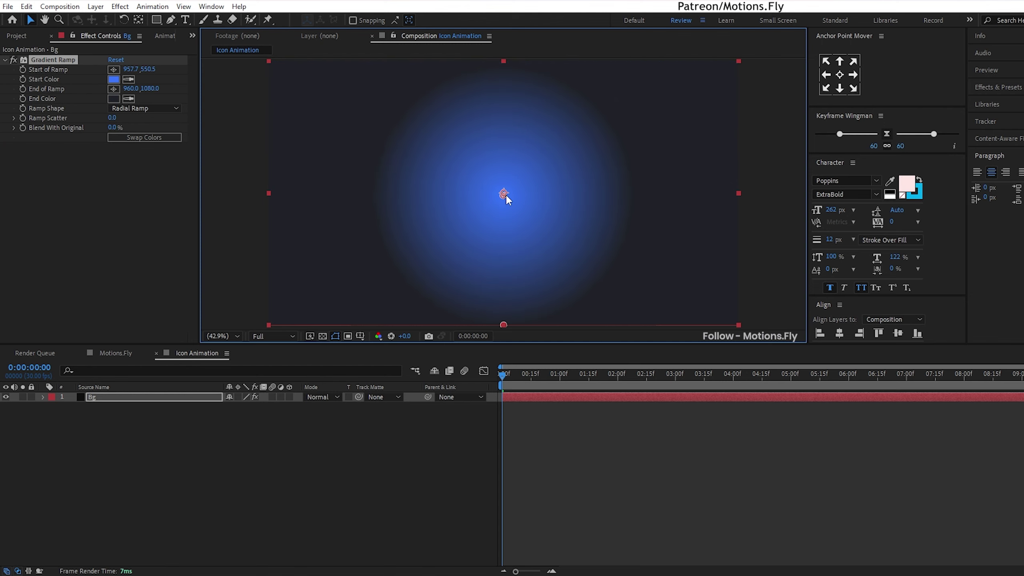
key("comma")
key("comma")
left_click_drag(511, 273, 654, 295)
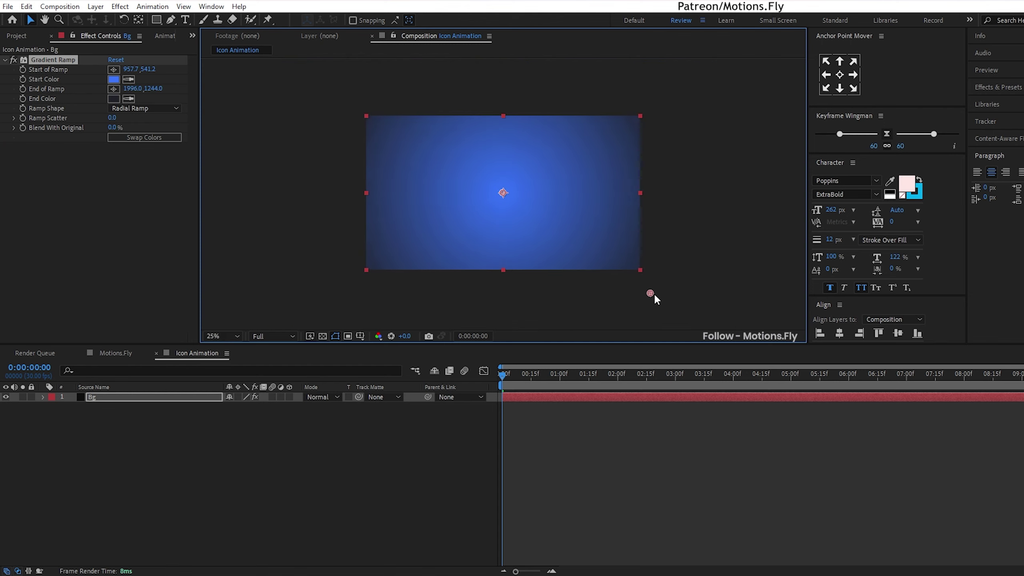
left_click(113, 117)
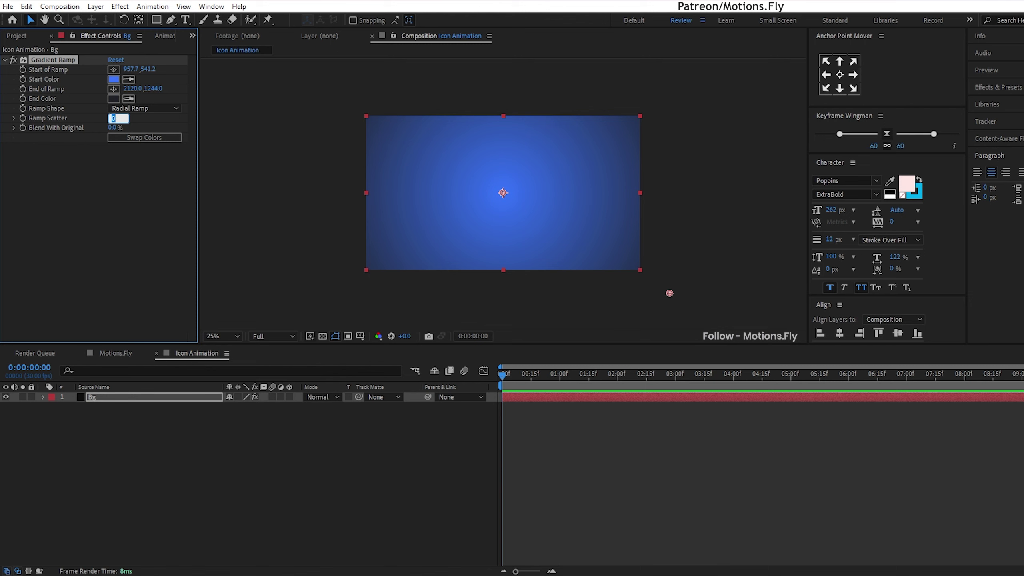
type("50")
type("100")
key("Return")
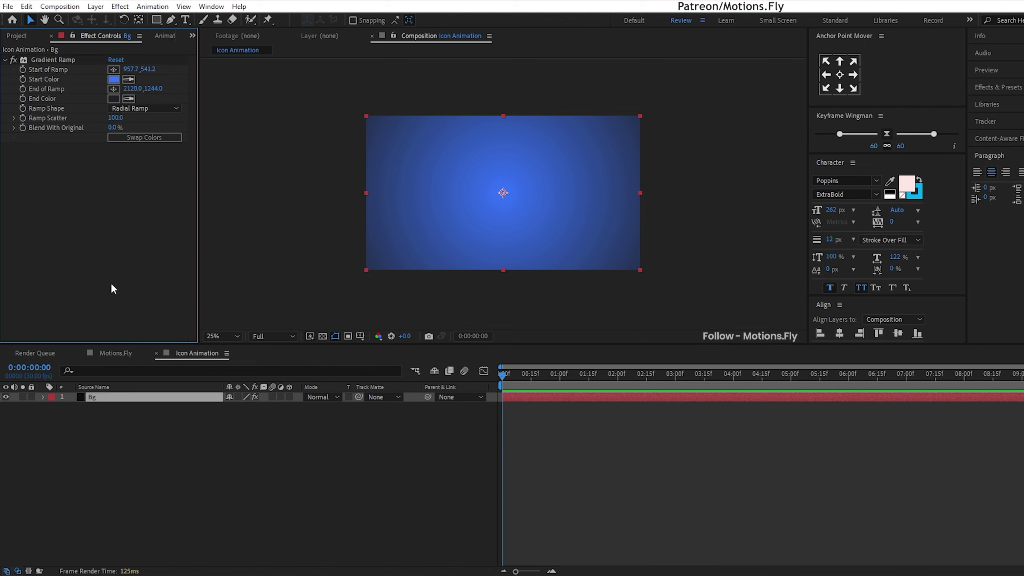
key("ctrl+space")
Add a Noise effect at 5% Amount to Bg and fit the view
type("No")
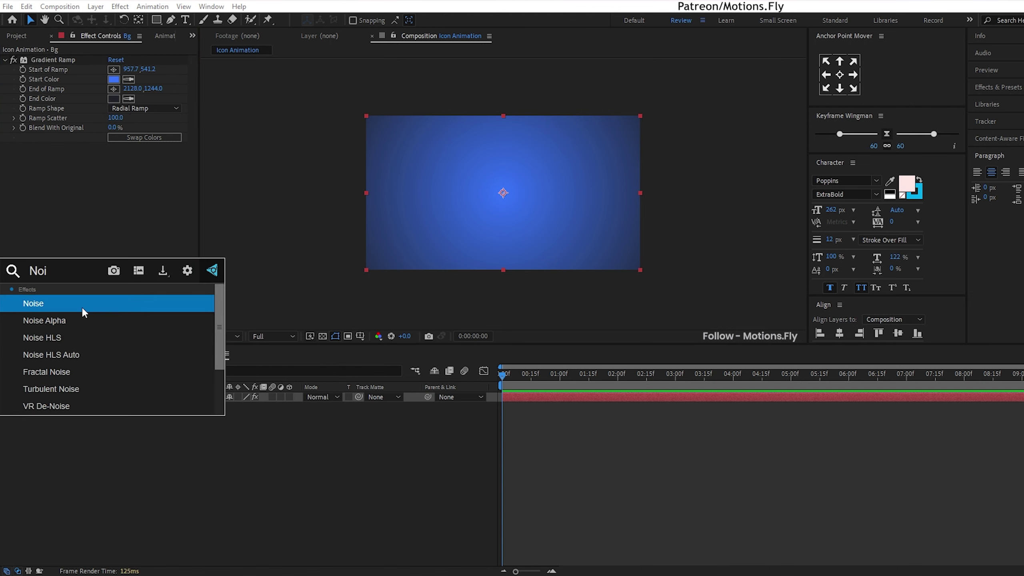
left_click(82, 305)
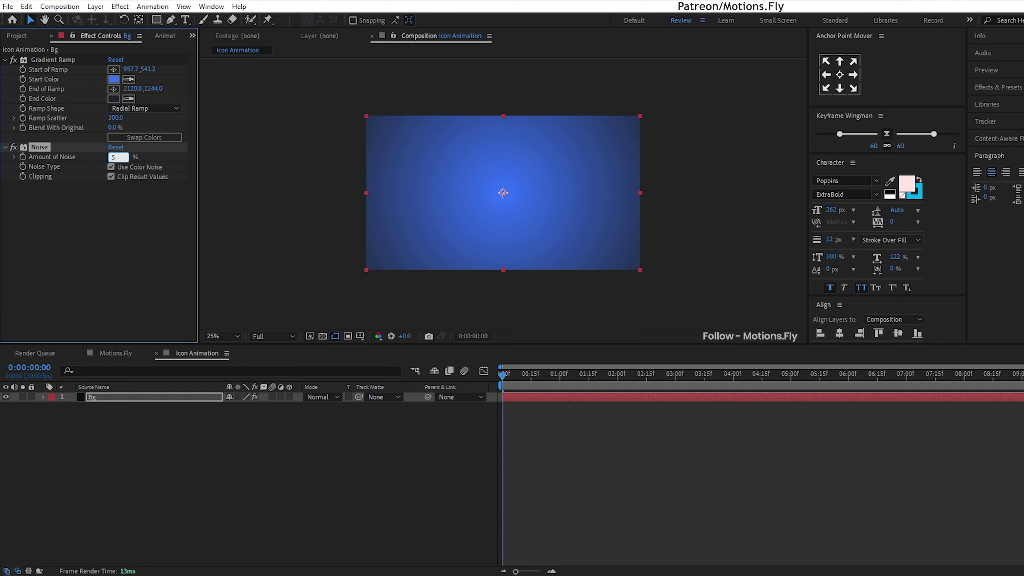
left_click(224, 336)
left_click(265, 357)
Collapse the Bg effects, lock the Bg layer and show the Project panel
left_click(272, 421)
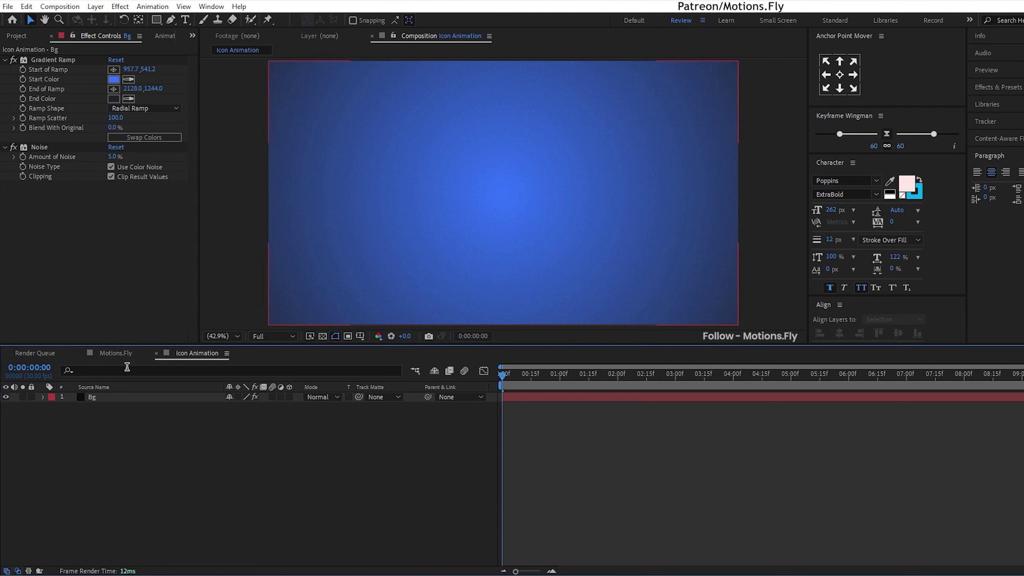
left_click(6, 60)
left_click(4, 70)
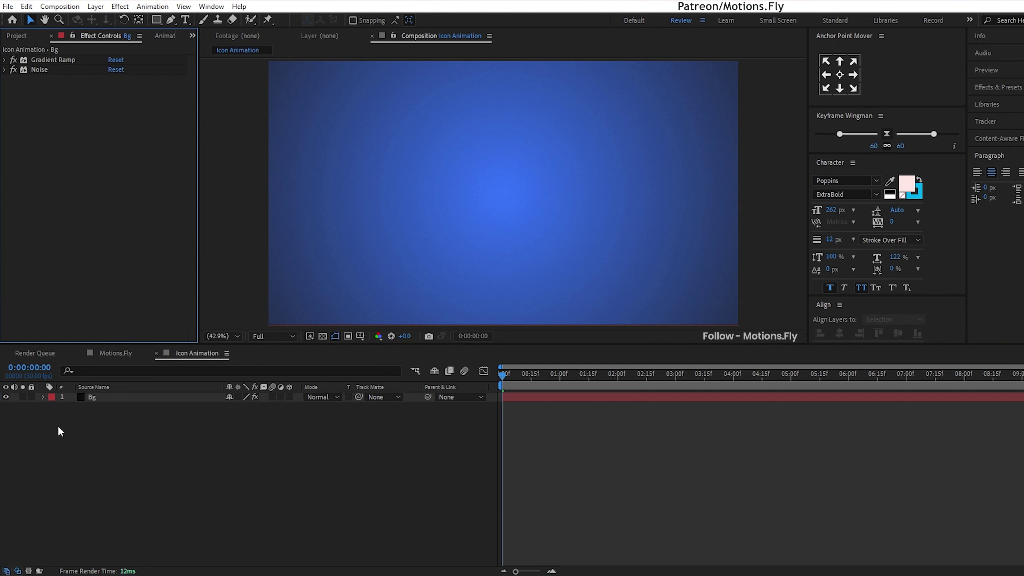
left_click(31, 397)
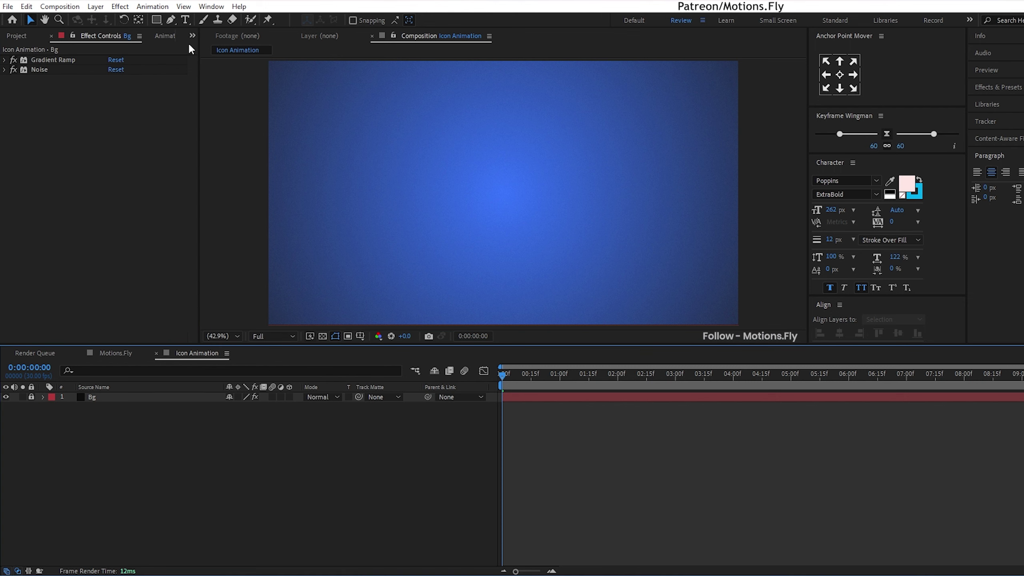
left_click(233, 38)
left_click(424, 37)
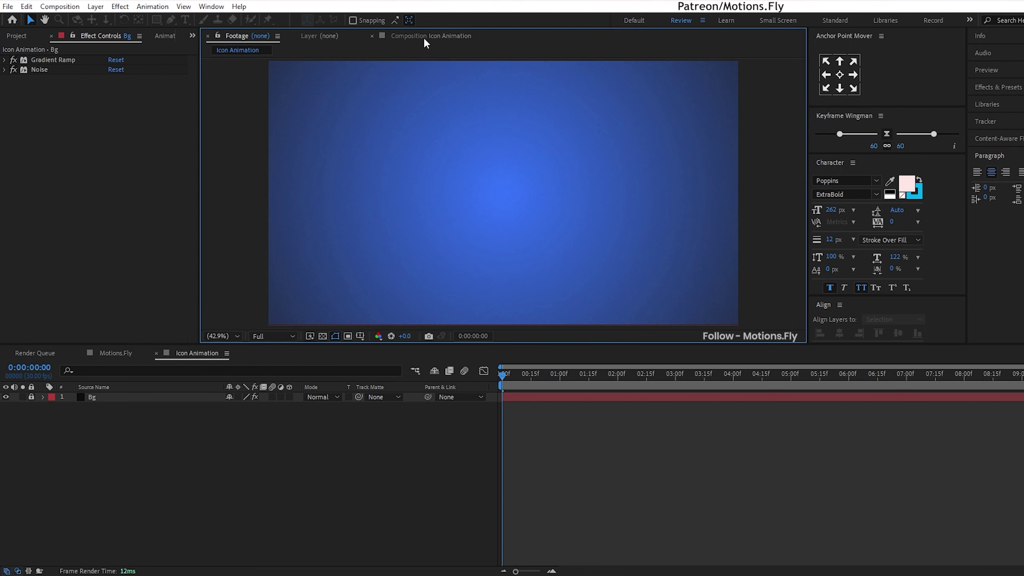
left_click(16, 35)
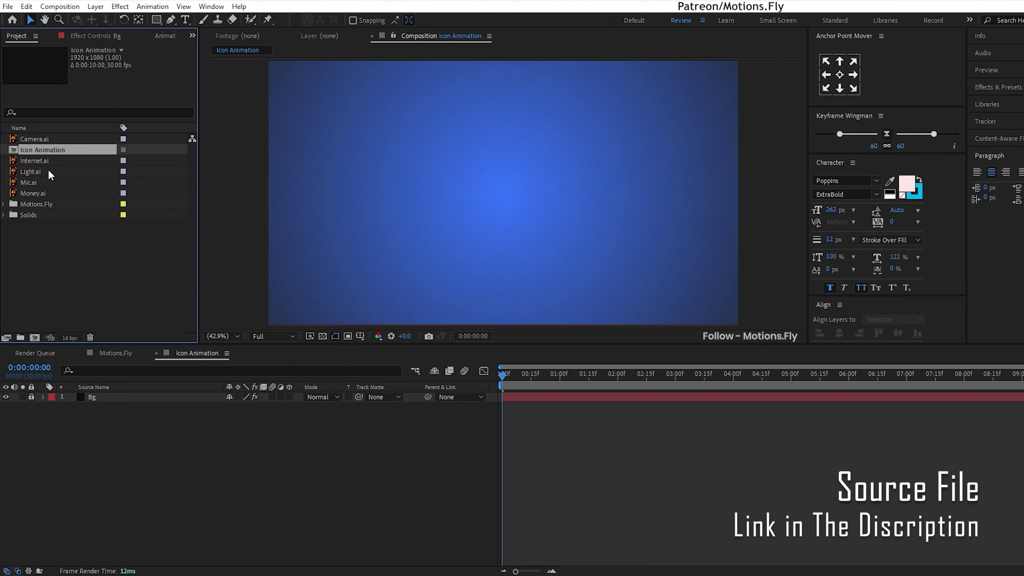
Preview the Camera, Internet, Light, Mic and Money icon files in the Project panel
left_click(40, 160)
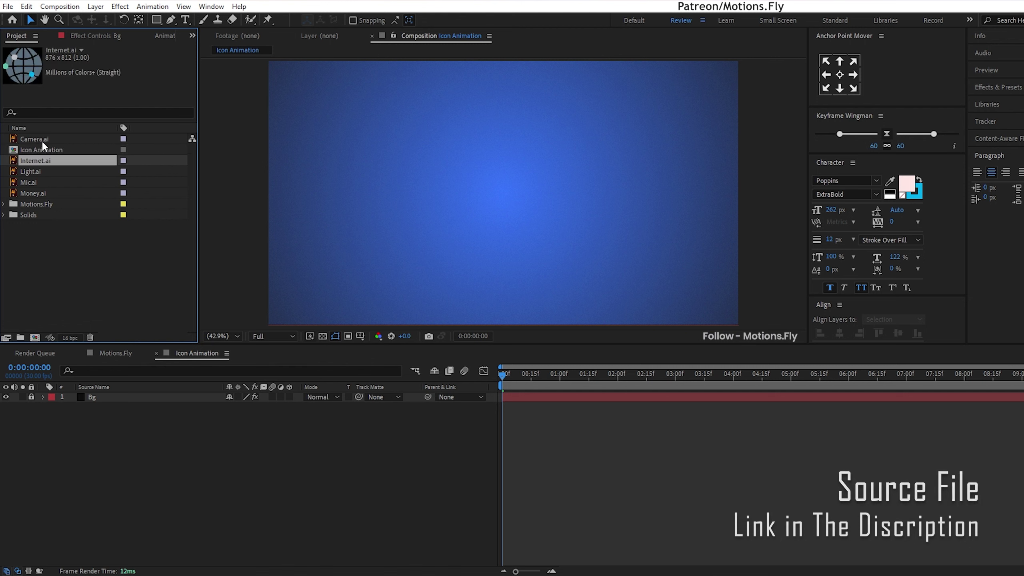
left_click(42, 139)
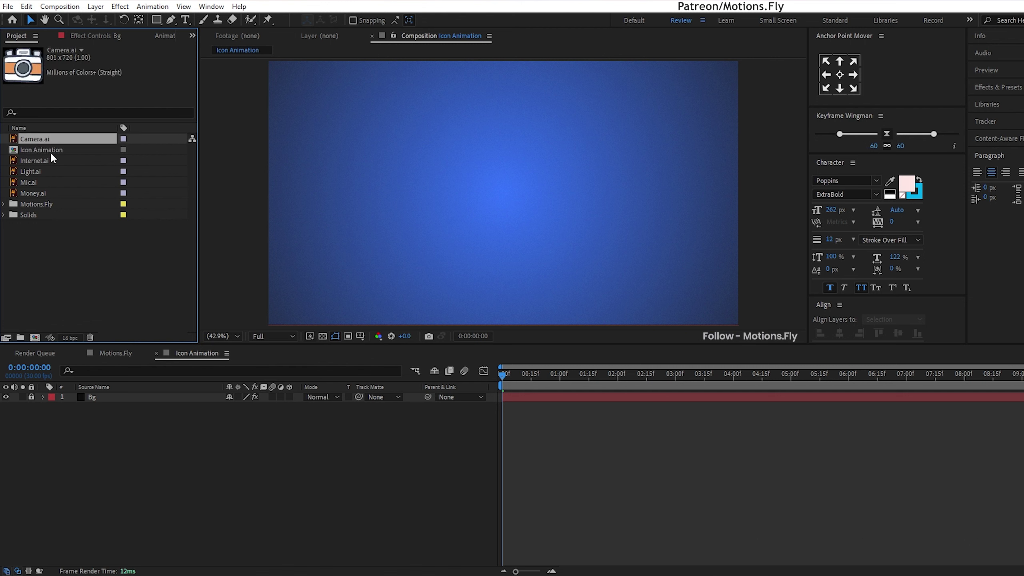
left_click(50, 161)
left_click(47, 172)
left_click(48, 183)
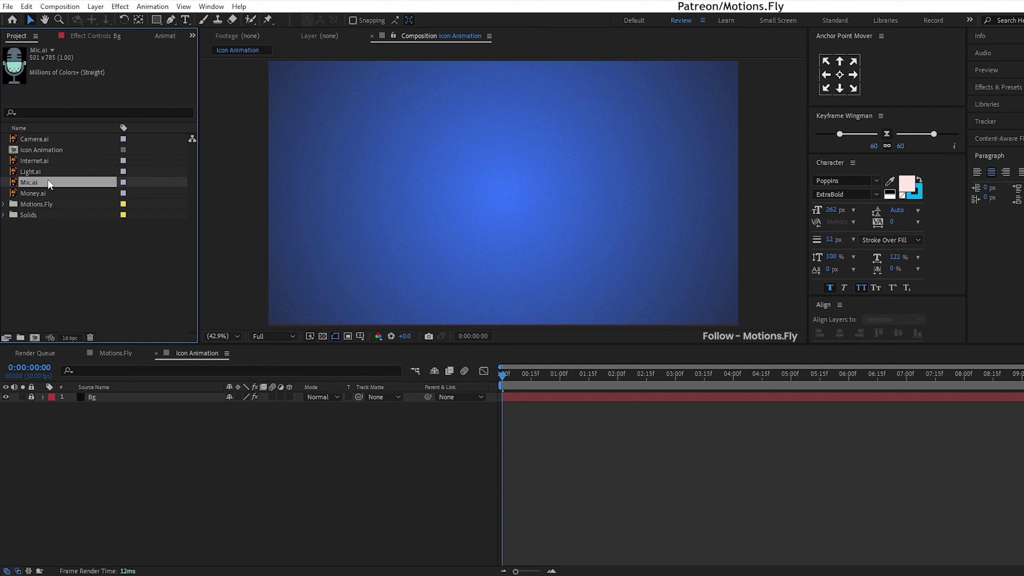
left_click(46, 193)
left_click(80, 258)
left_click(42, 160)
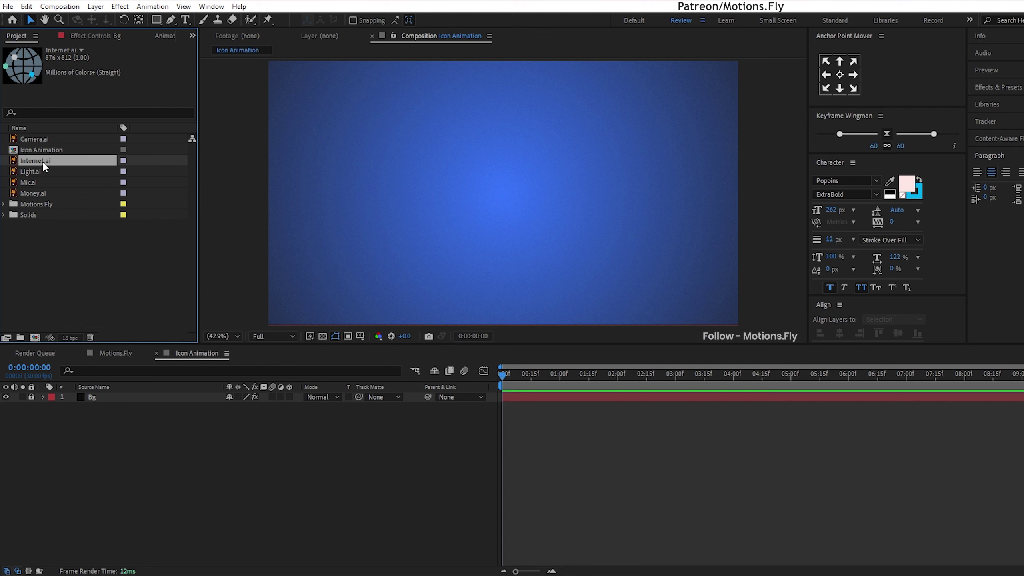
Drag Camera.ai, Internet.ai and Mic.ai together into the Icon Animation timeline
left_click(41, 139)
left_click(49, 160, "ctrl")
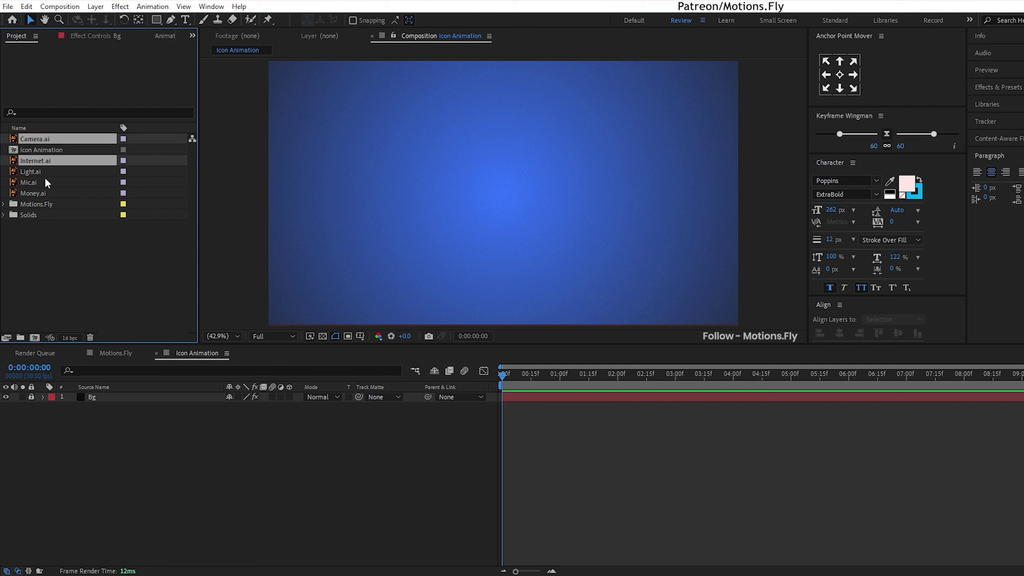
left_click(40, 182, "ctrl")
left_click_drag(48, 162, 114, 432)
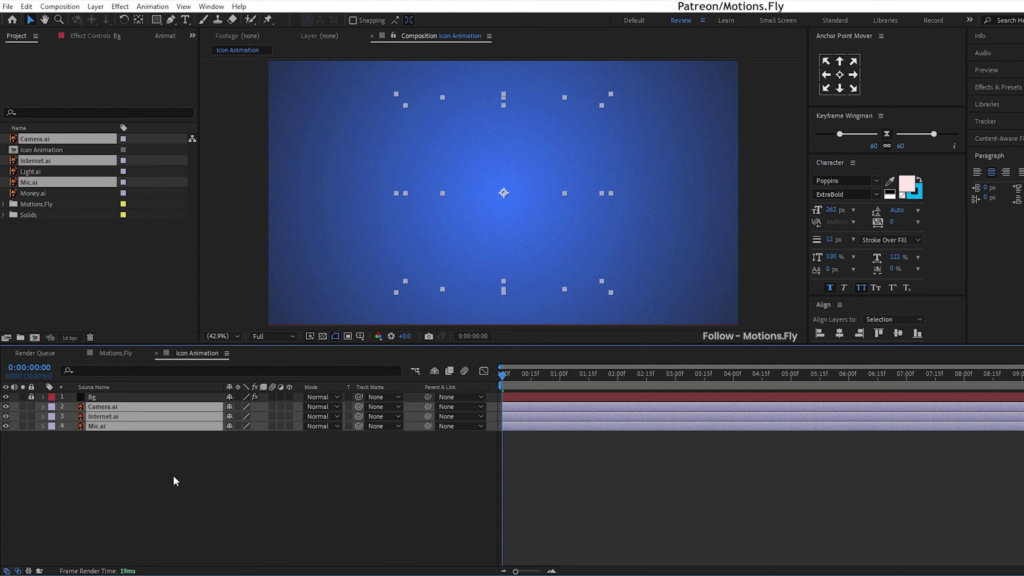
left_click_drag(525, 379, 142, 476)
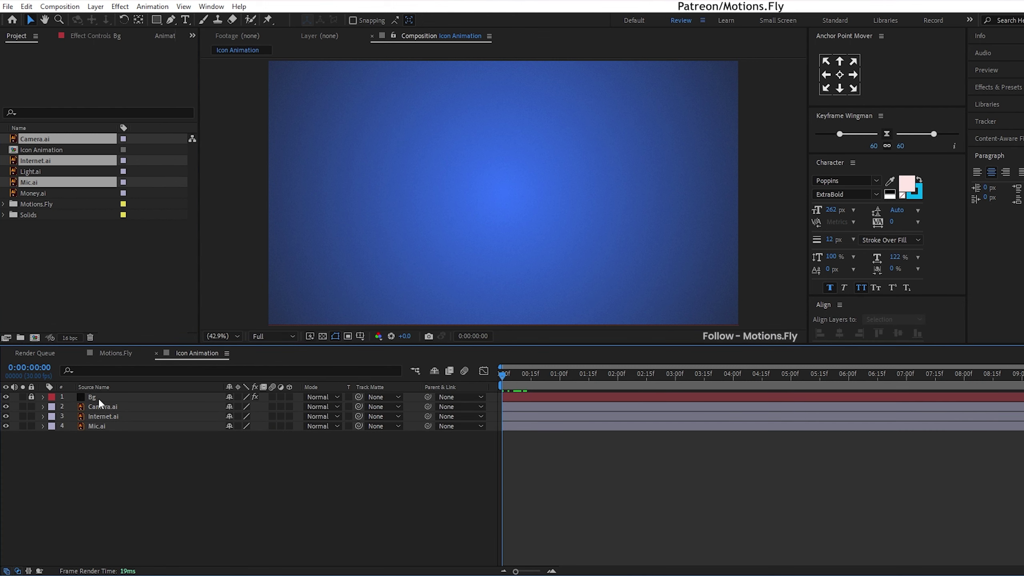
Move Bg to the bottom, lock it, and scale the three icons down to 40%
left_click_drag(92, 397, 115, 439)
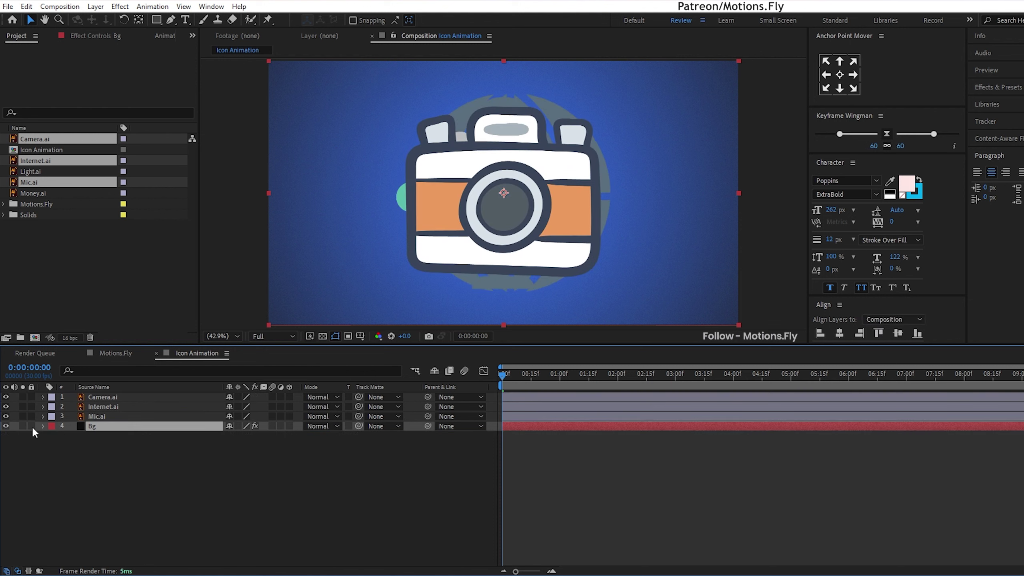
left_click(32, 426)
left_click(101, 416)
left_click(111, 398, "ctrl")
left_click(117, 407, "ctrl")
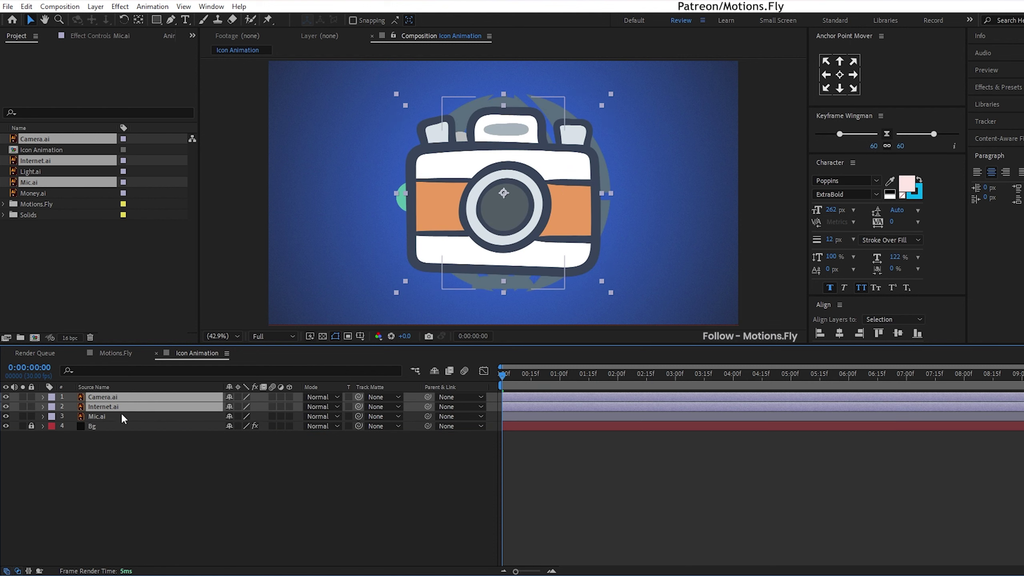
key("s")
left_click_drag(242, 407, 212, 411)
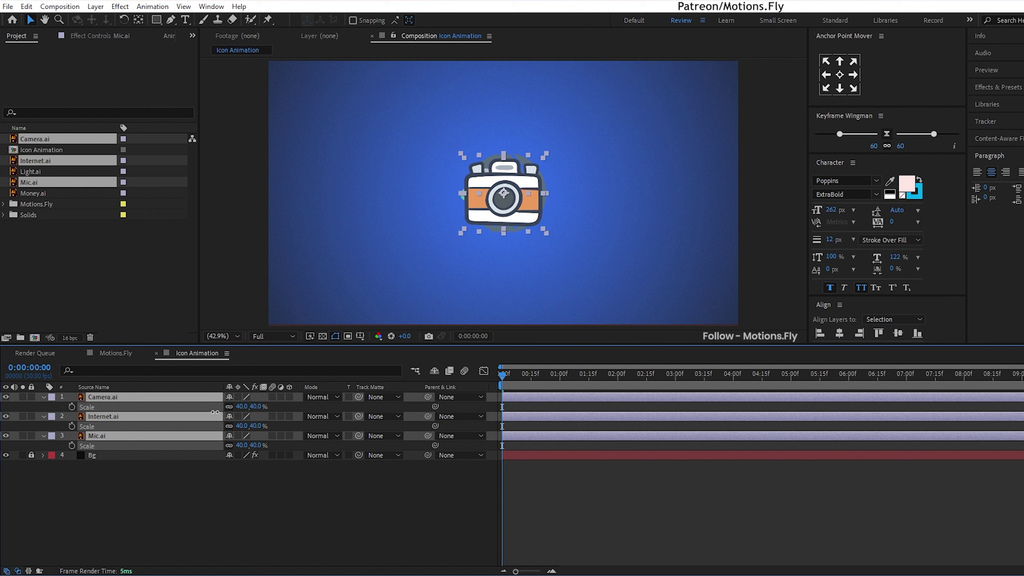
left_click(232, 463)
Space the icons in a row, nudging Internet.ai right and Camera.ai left
left_click(110, 437)
key("ctrl+a")
key("s")
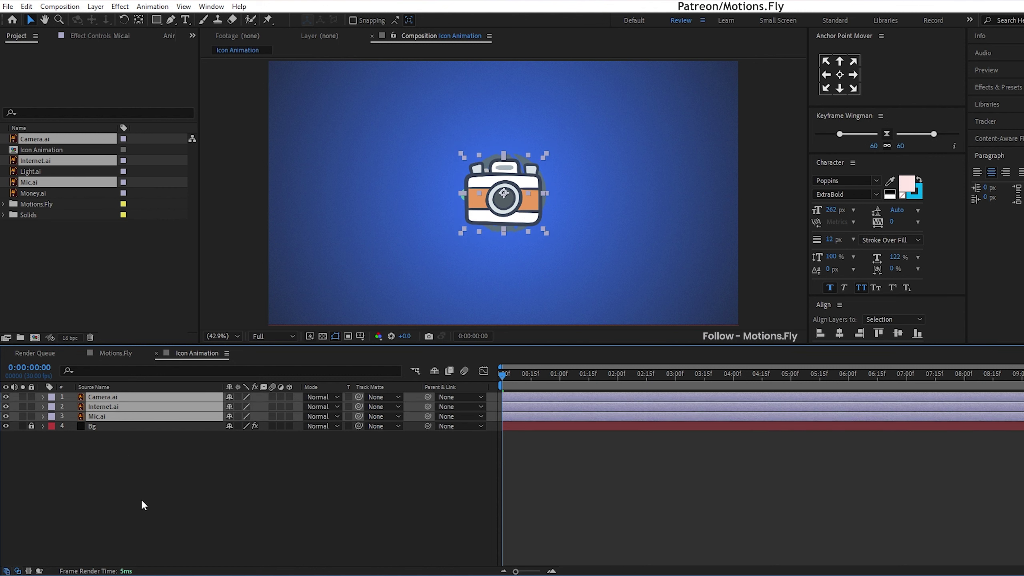
left_click(141, 498)
left_click(121, 407)
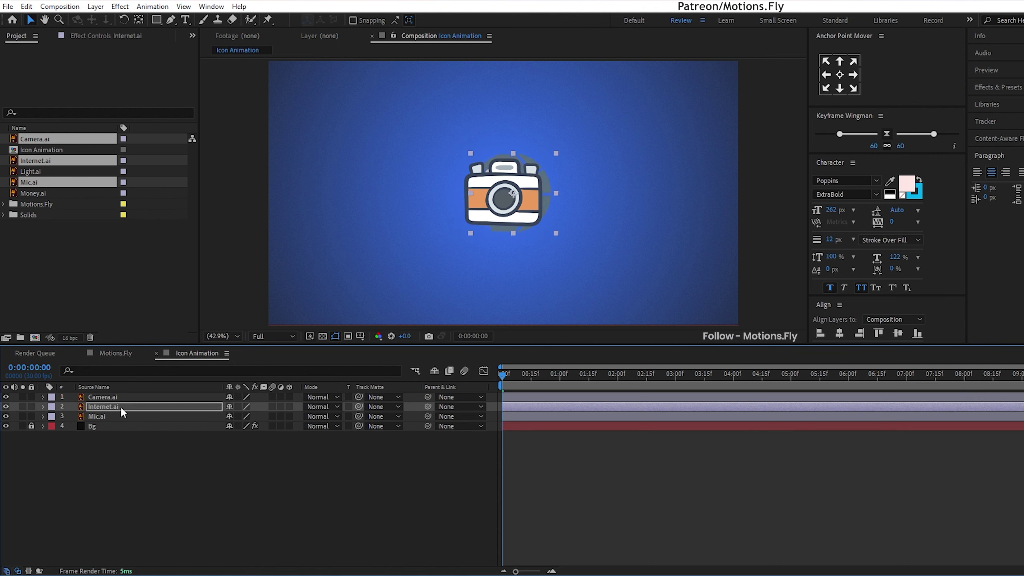
key("shift+Right")
key("shift+Right")
key("shift+Right")
left_click(119, 400)
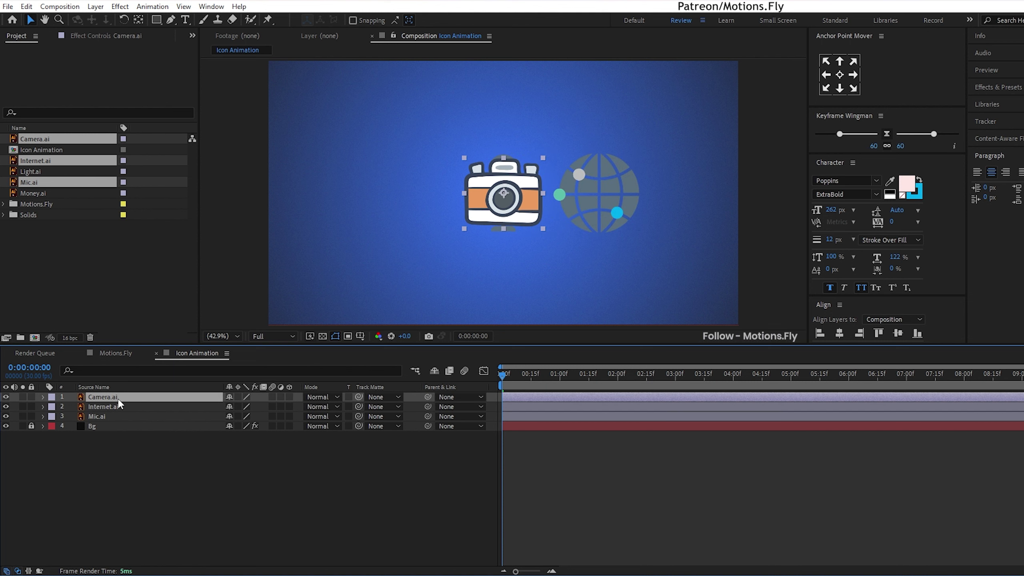
key("shift+Left")
key("shift+Left")
key("shift+Left")
key("shift+Left")
key("shift+Left")
key("shift+Left")
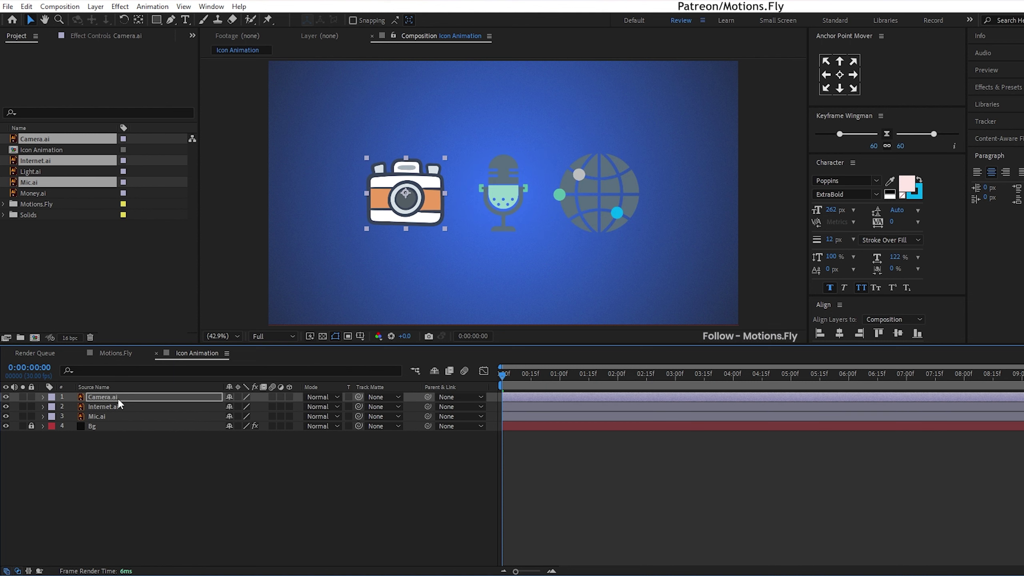
Set all three icons to 32% scale, then unlock and select the Bg layer
left_click_drag(133, 444, 122, 403)
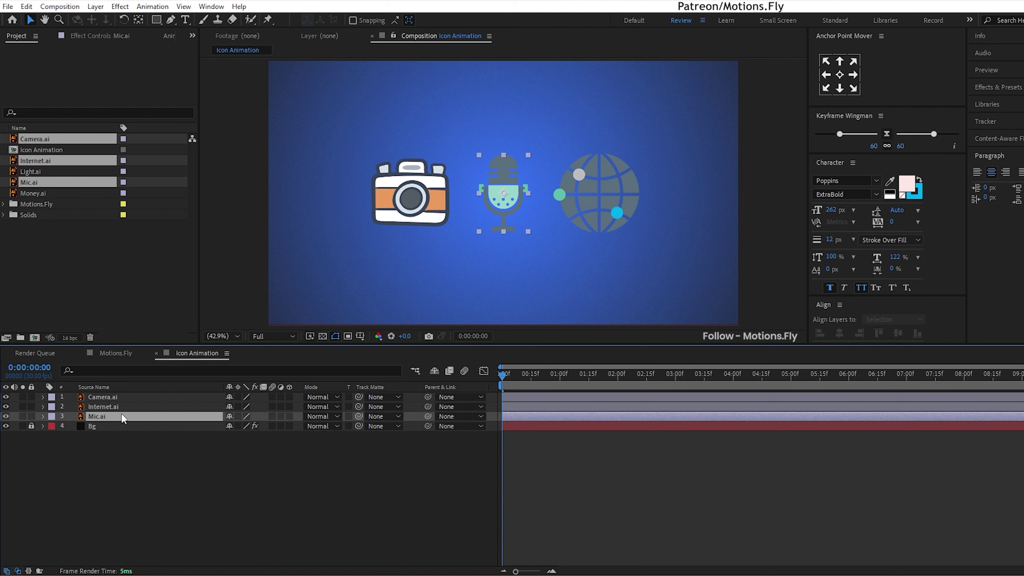
key("s")
left_click_drag(246, 410, 241, 410)
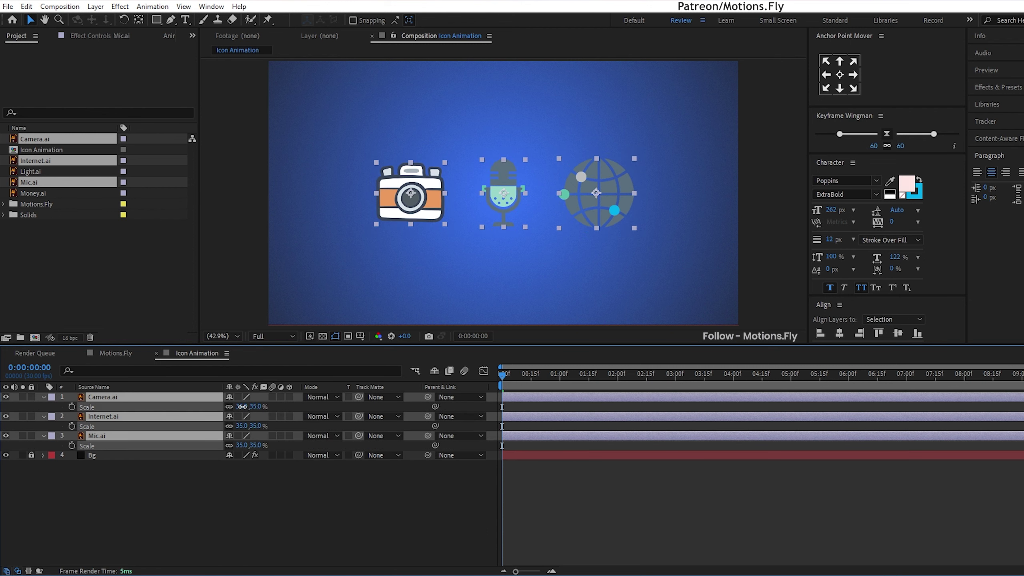
left_click(253, 469)
left_click(101, 436)
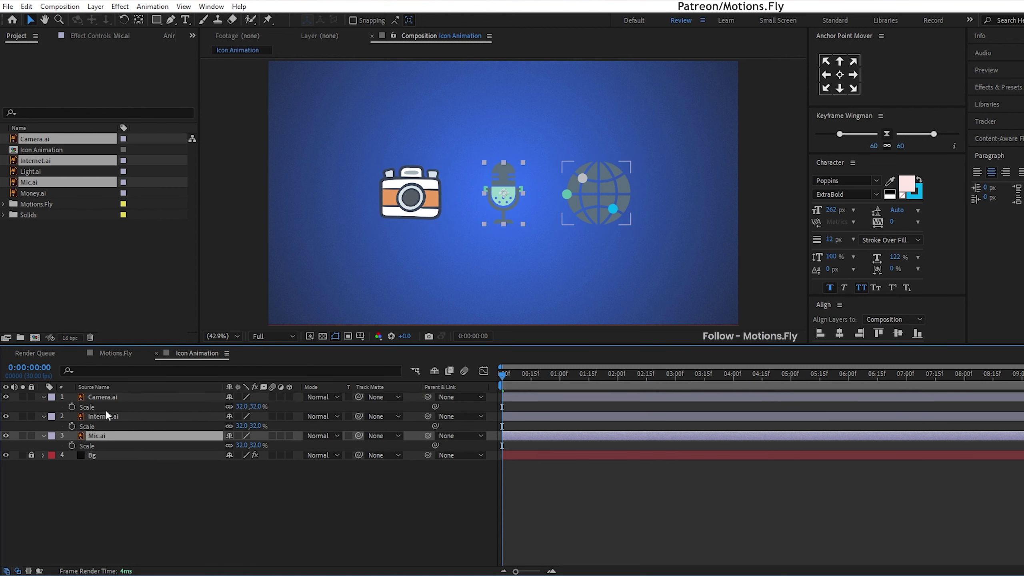
key("ctrl+a")
key("s")
left_click(160, 507)
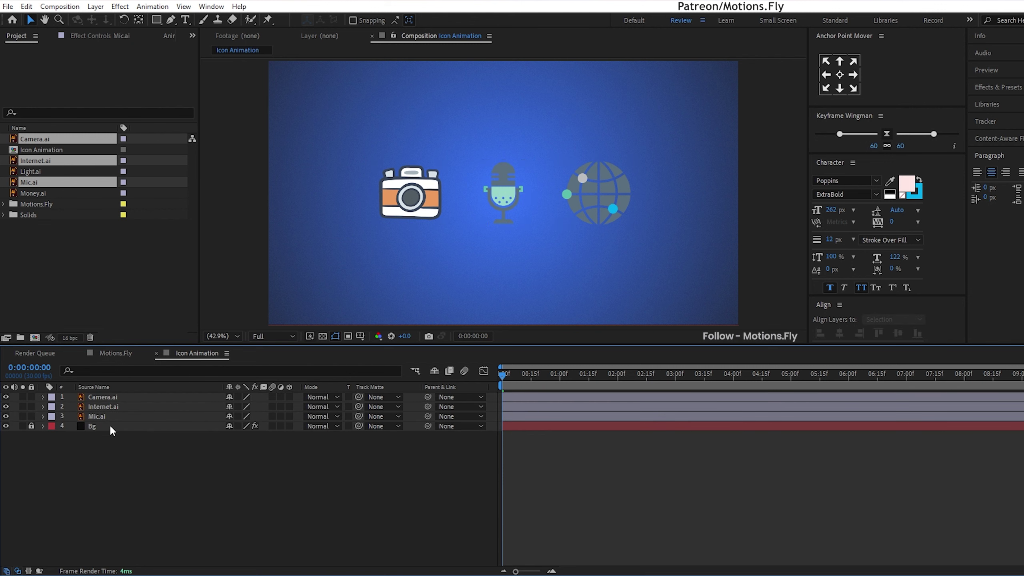
left_click(31, 426)
left_click(94, 426)
Set the Bg Gradient Ramp start colour to violet-blue 4D40F6
left_click(108, 39)
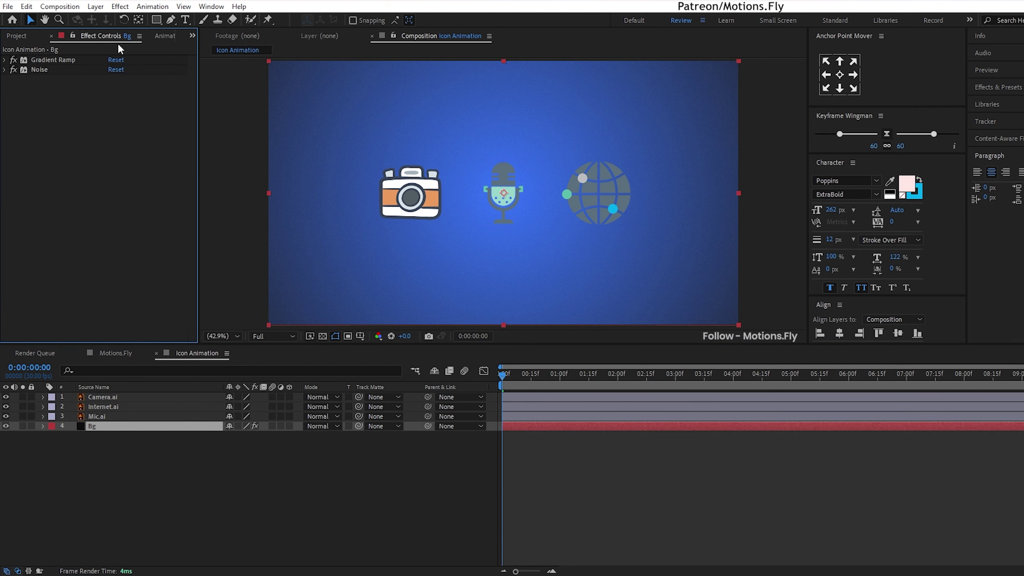
left_click(4, 60)
left_click(113, 79)
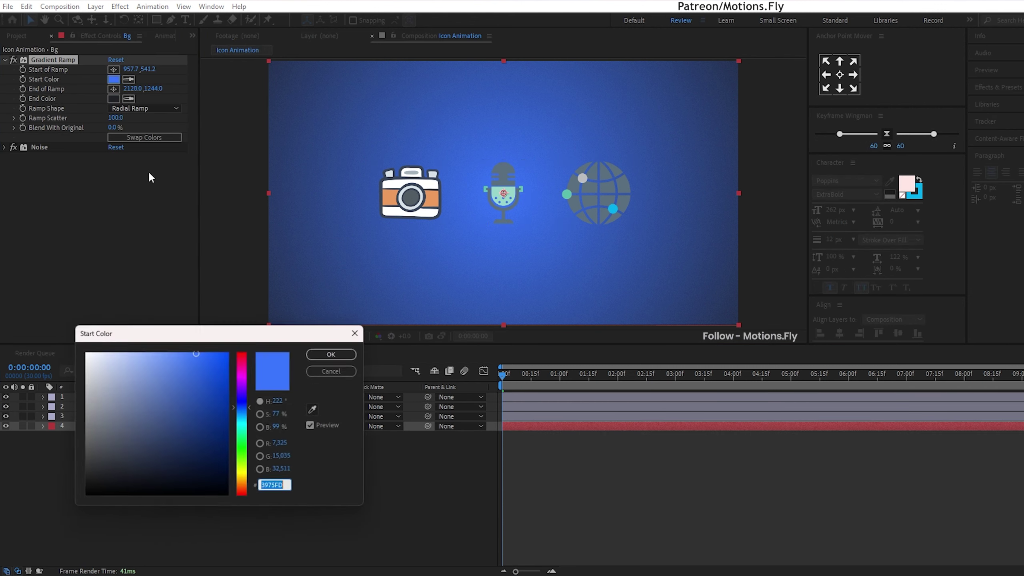
mouse_move(193, 356)
left_mouse_down()
mouse_move(213, 359)
mouse_move(194, 356)
left_mouse_up()
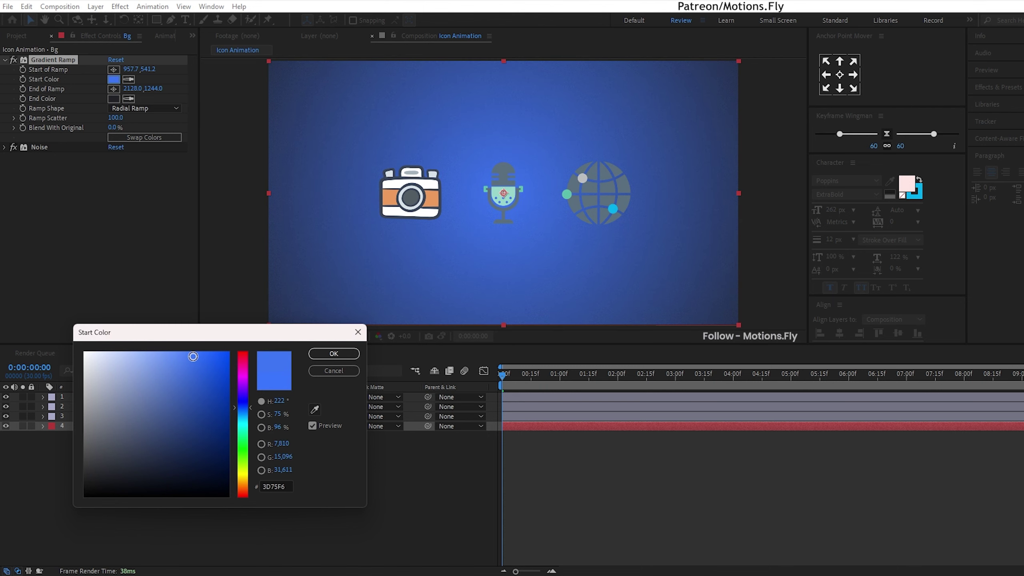
left_click_drag(238, 404, 238, 399)
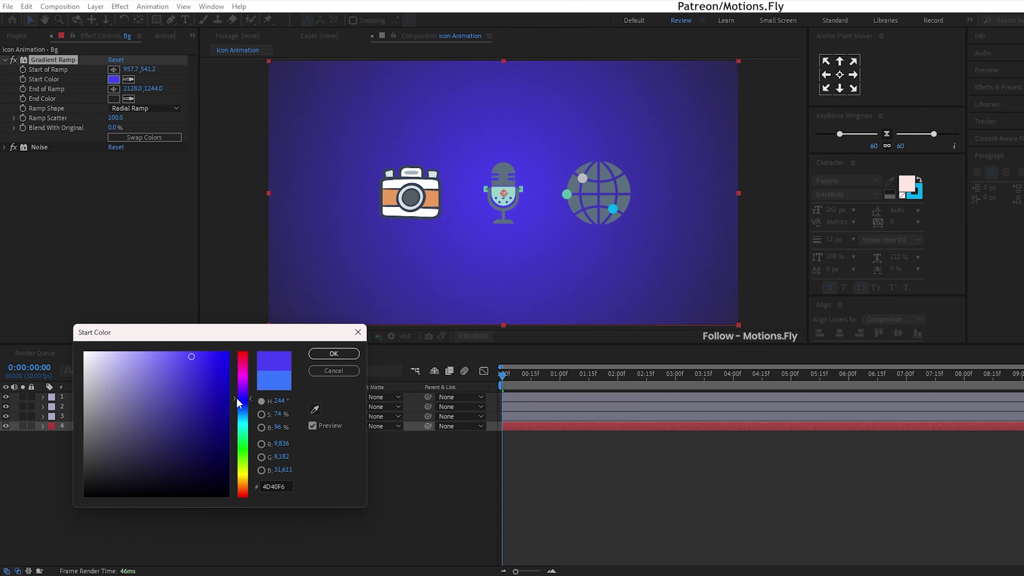
left_click(334, 354)
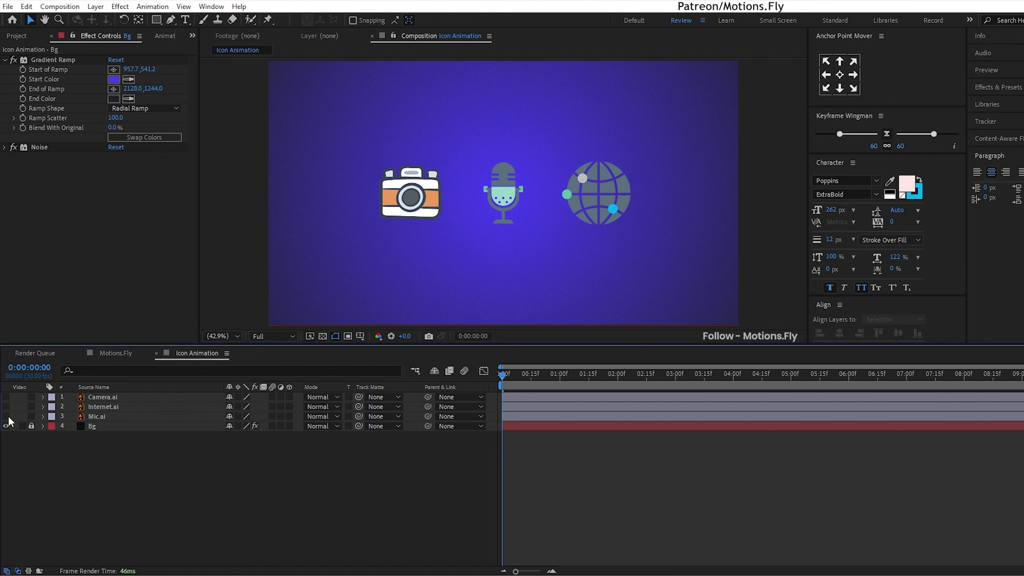
Add a TECH text layer centred in the comp with 140% vertical scale
key("ctrl+t")
left_click(445, 182)
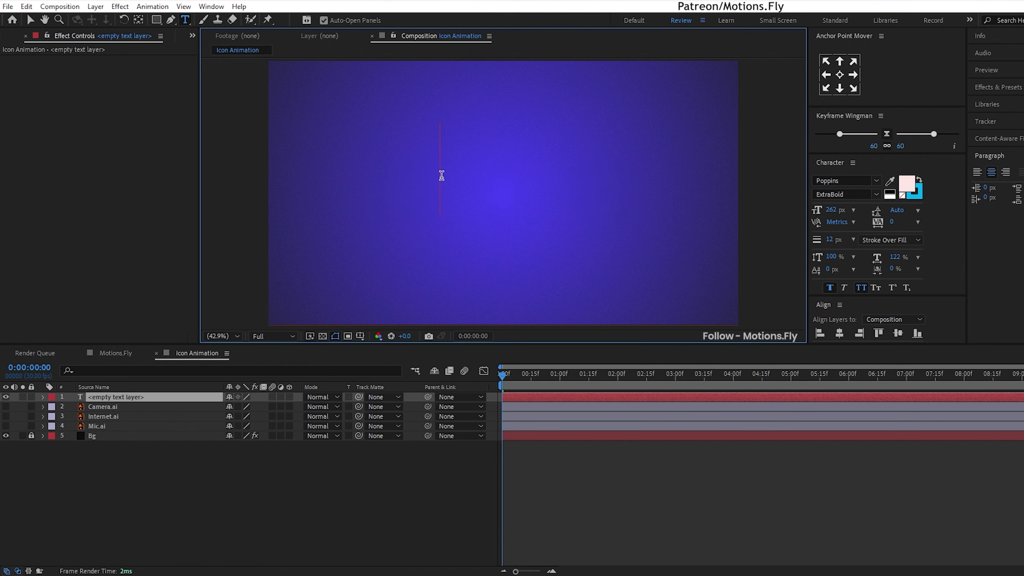
type("tech")
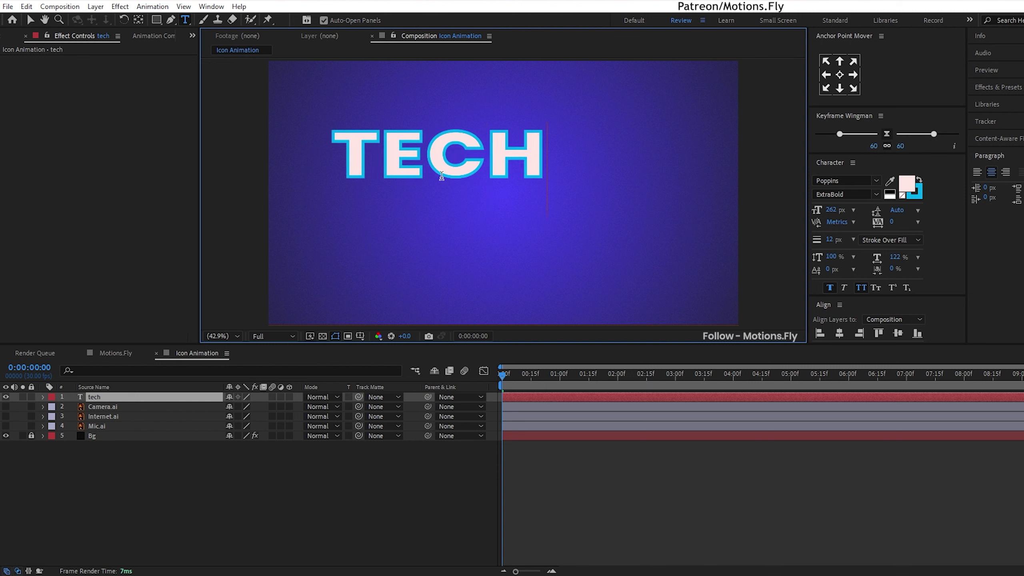
left_click(840, 333)
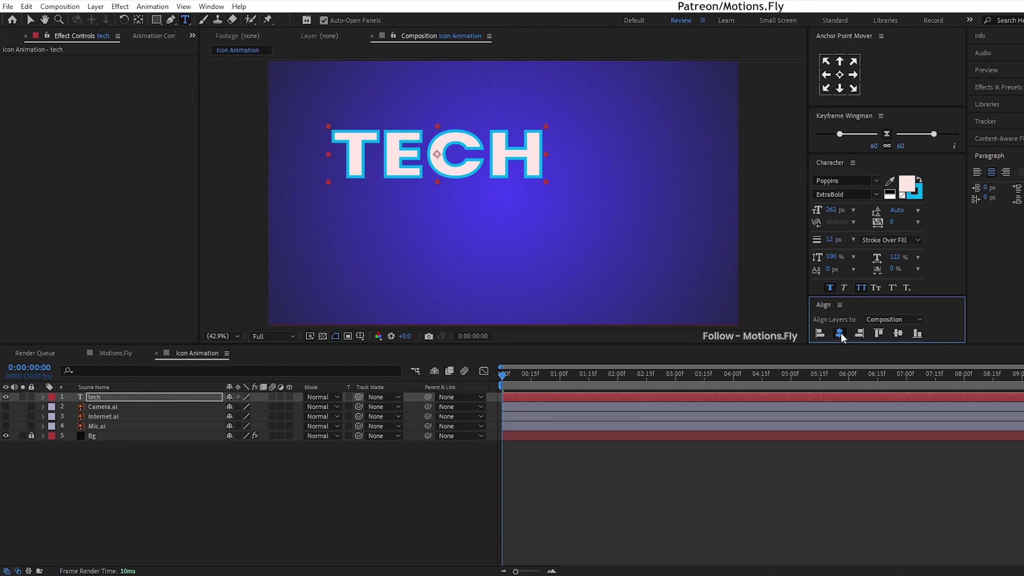
left_click(898, 334)
mouse_move(830, 256)
left_mouse_down()
mouse_move(951, 261)
mouse_move(914, 263)
left_mouse_up()
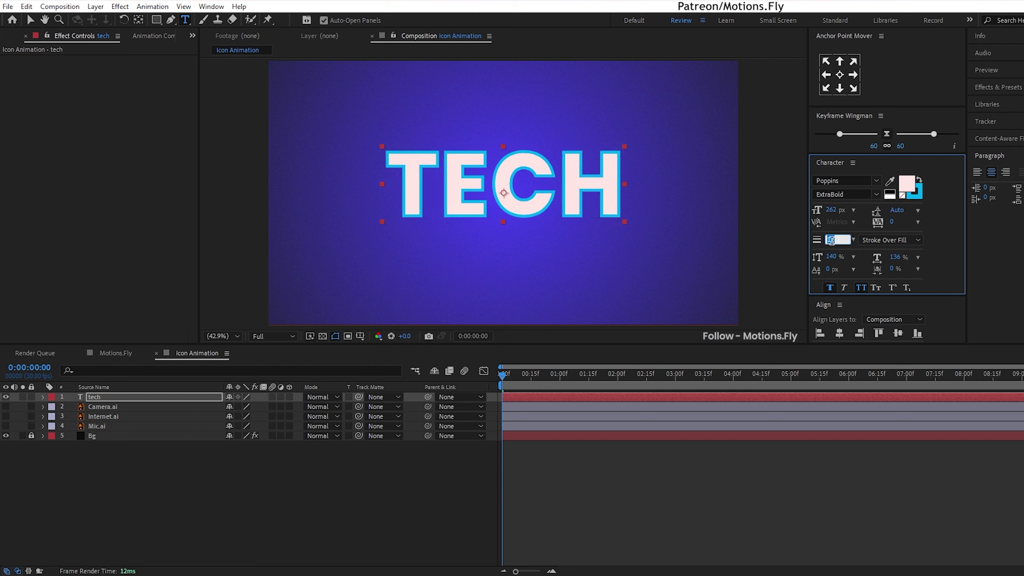
left_click(840, 333)
left_click(897, 333)
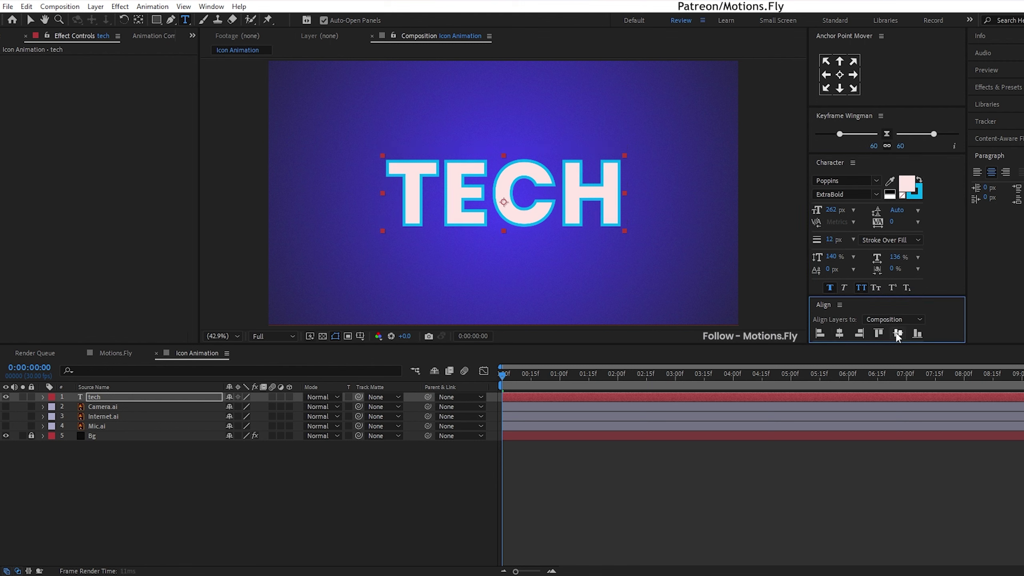
Give TECH a dark 2F4750 outline and re-centre it horizontally
left_click(913, 195)
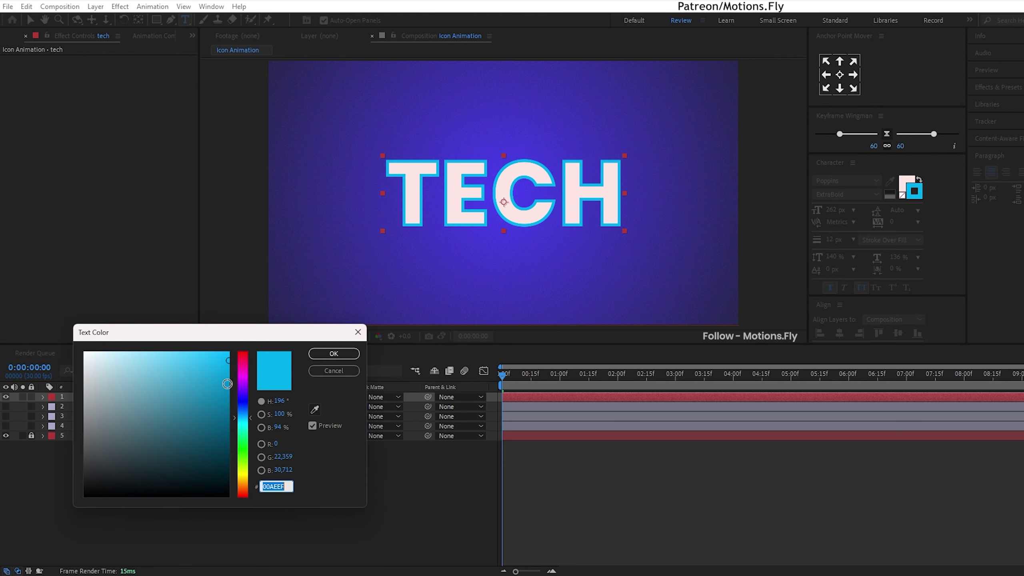
left_click_drag(228, 384, 142, 447)
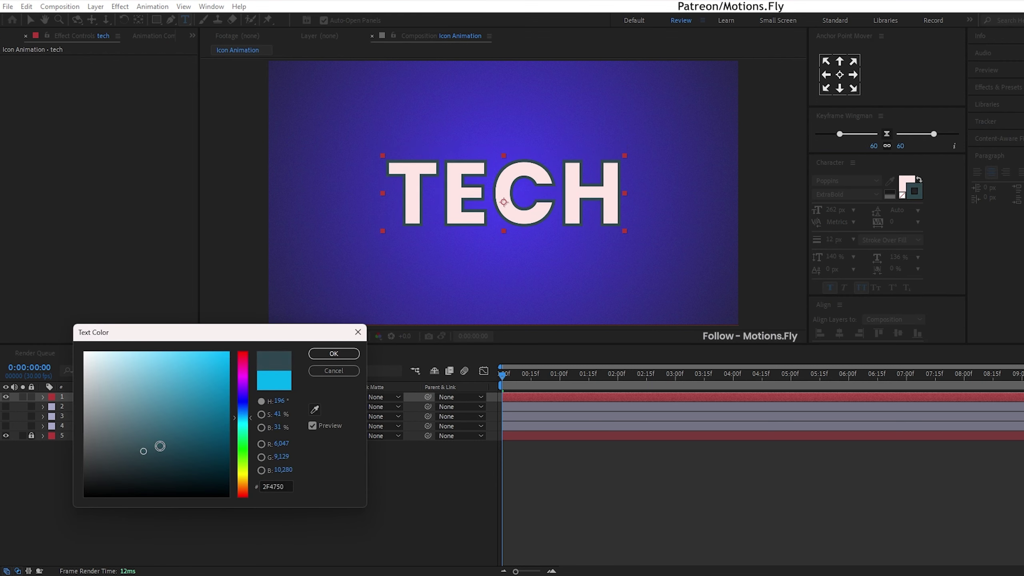
left_click(334, 353)
left_click(120, 398)
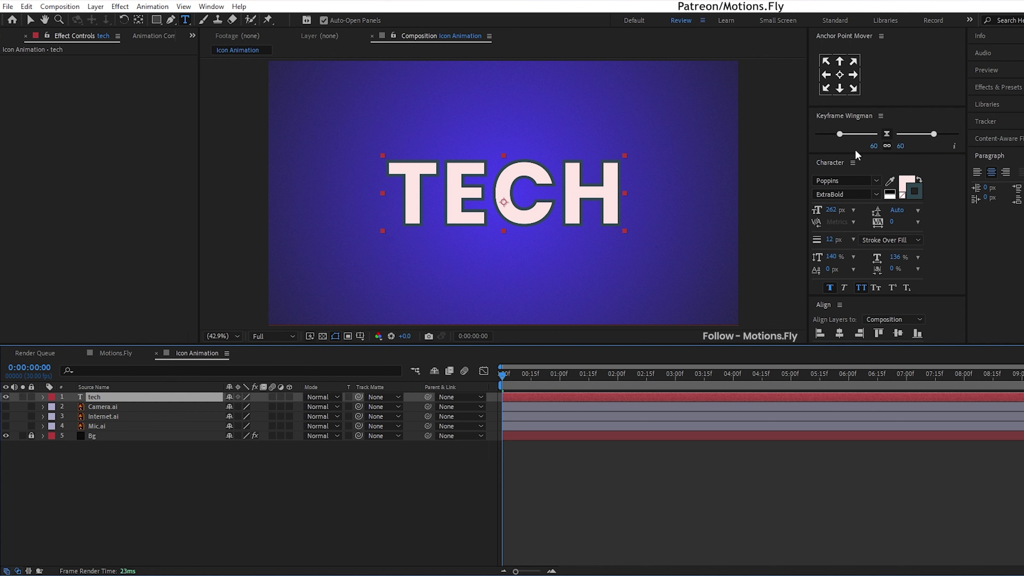
left_click(839, 334)
Move TECH below the icons and add Money.ai to the comp
left_click(420, 481)
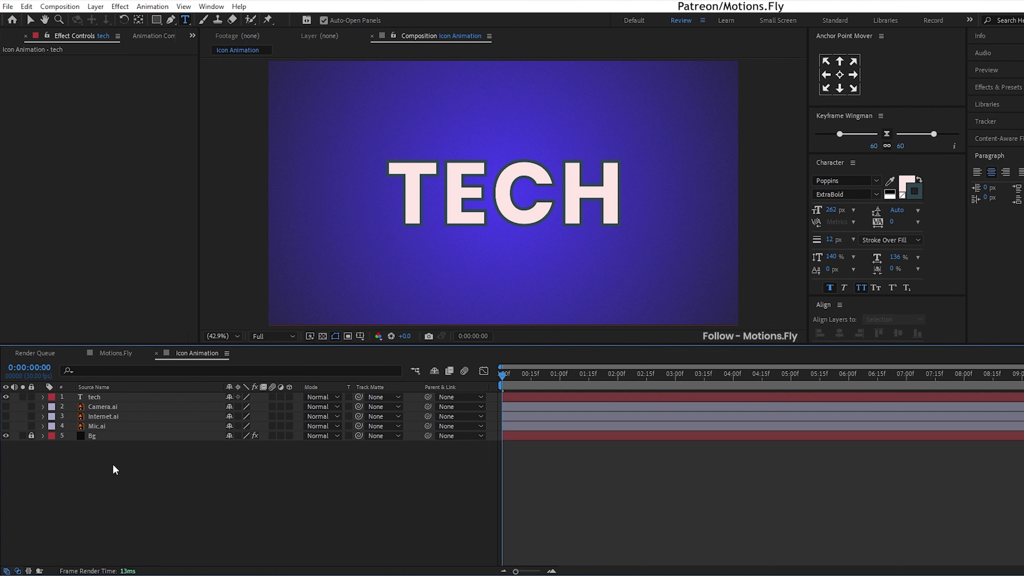
left_click_drag(116, 397, 117, 430)
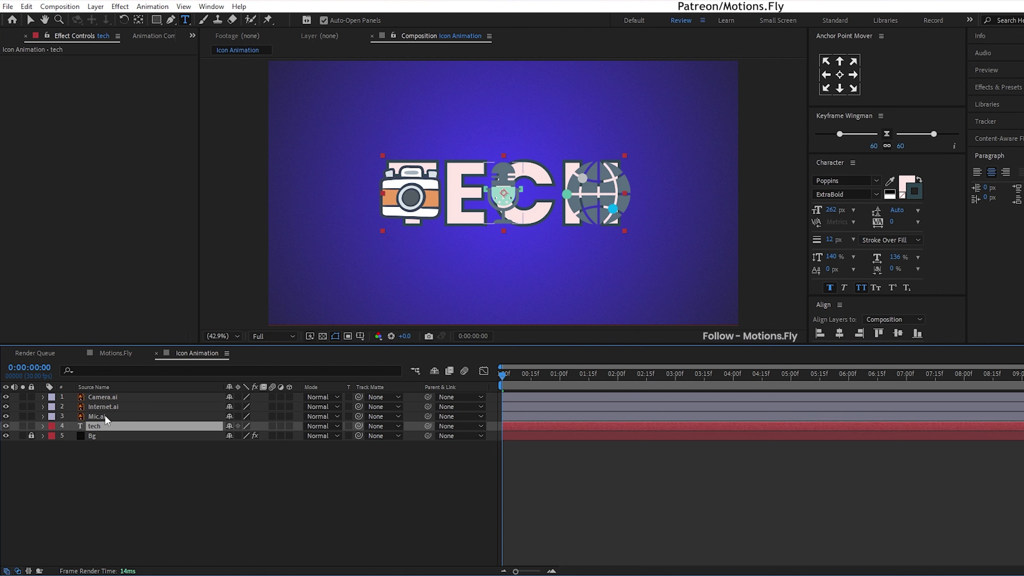
left_click(103, 417)
left_click(6, 38)
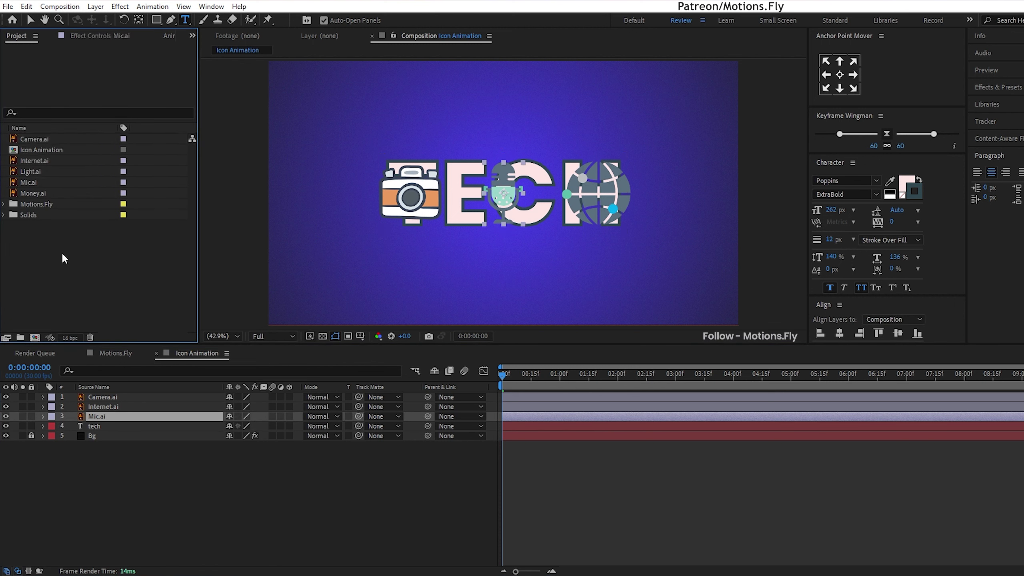
left_click(36, 193)
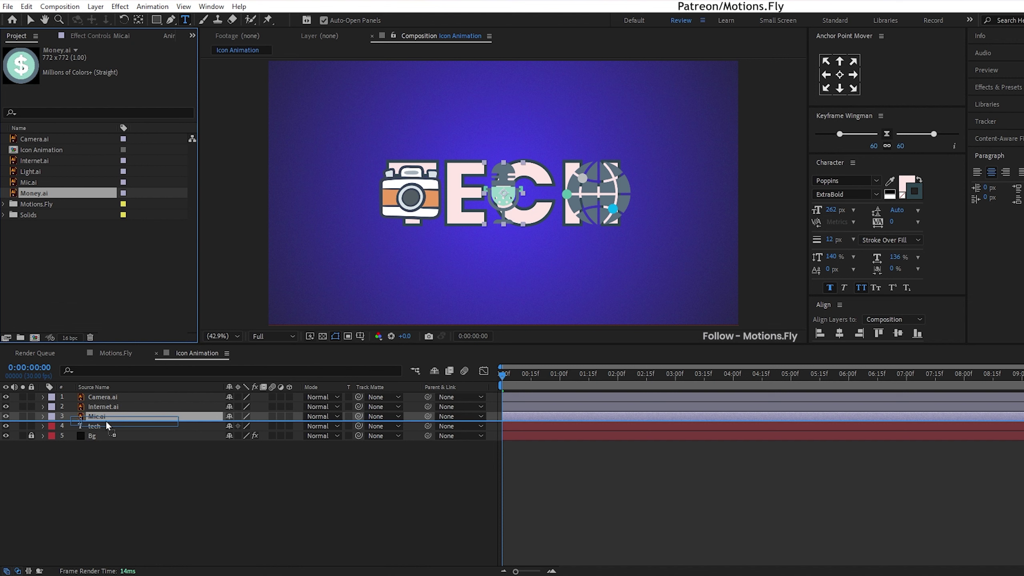
left_click_drag(52, 284, 106, 421)
Set the Money.ai layer's scale to 32%
key("s")
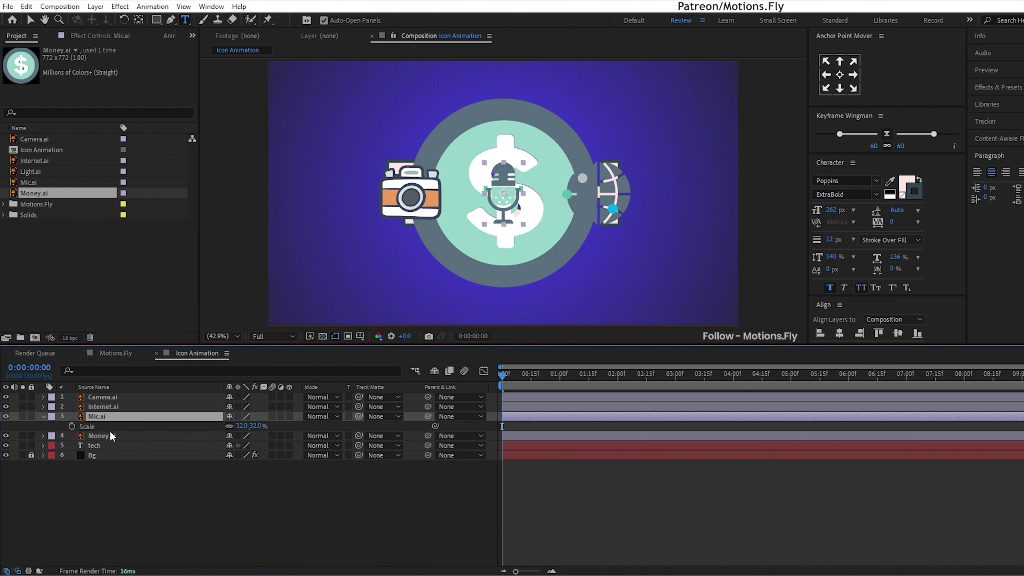
left_click(117, 435)
key("s")
type("32")
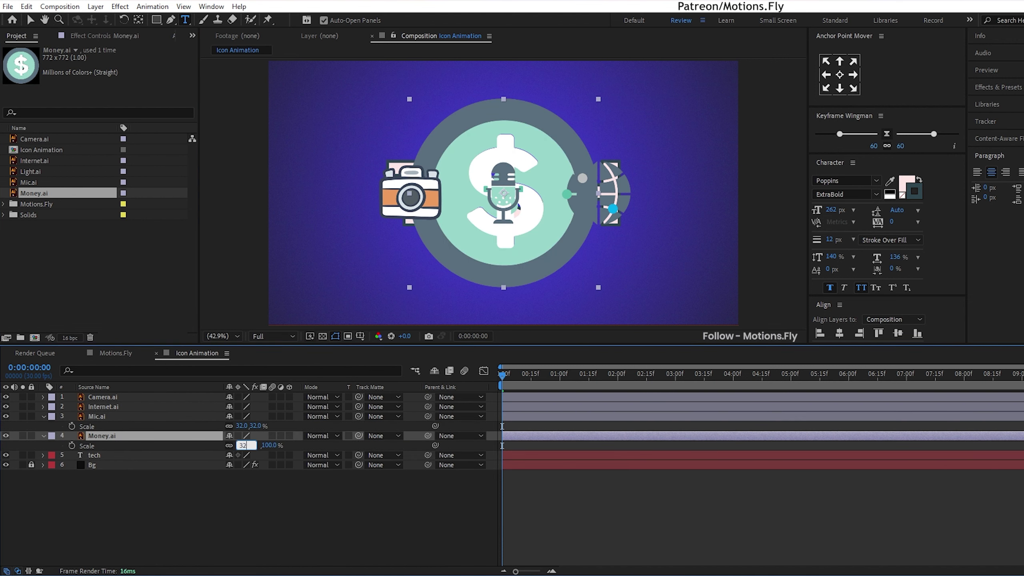
key("Return")
left_click(151, 440)
left_click(43, 436)
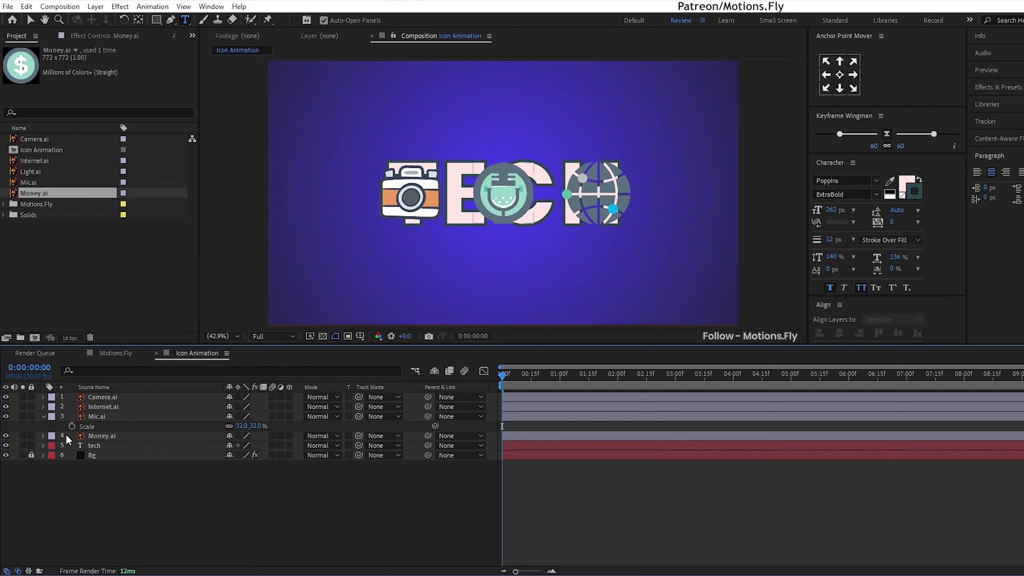
left_click(105, 425)
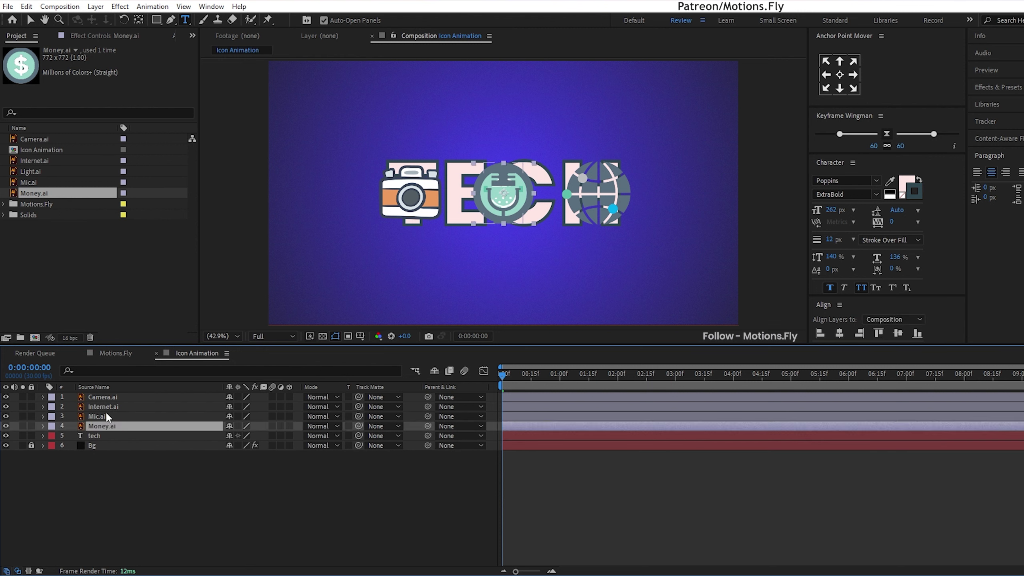
Scale all four icon layers down to 20%
left_click(107, 397, "shift")
key("s")
type("25")
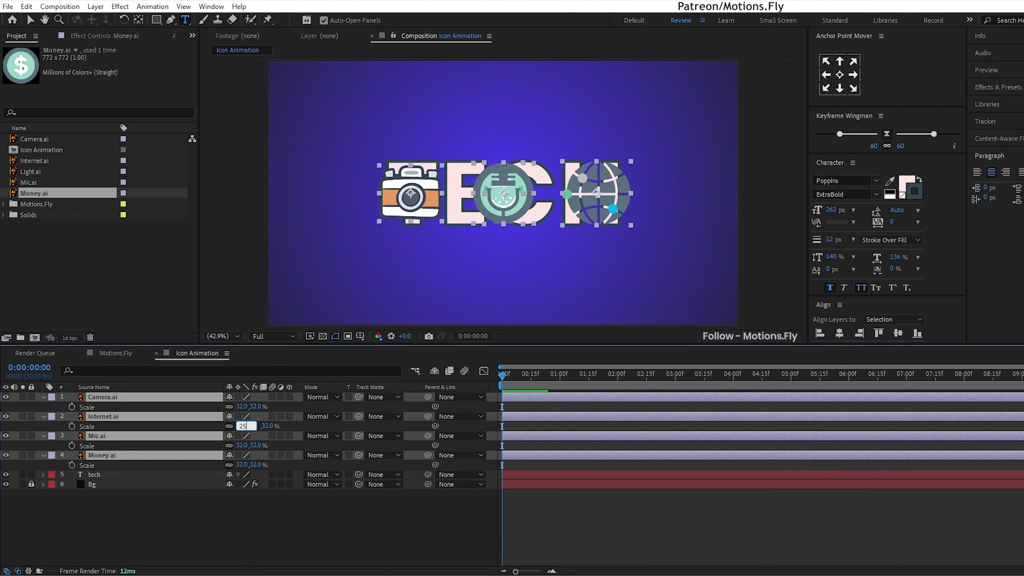
key("Return")
left_click(242, 445)
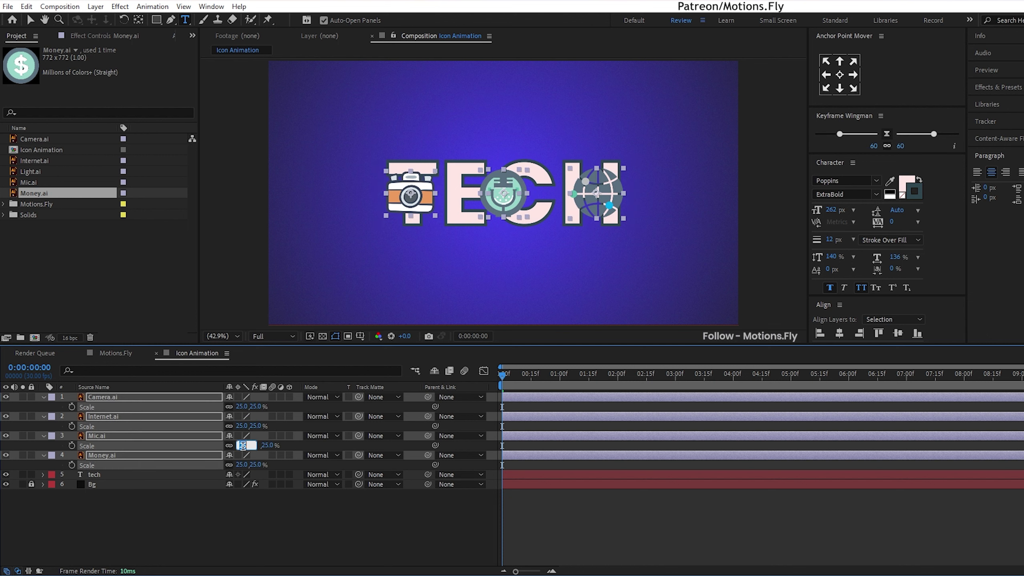
type("20")
key("Return")
left_click(198, 518)
left_click(101, 455)
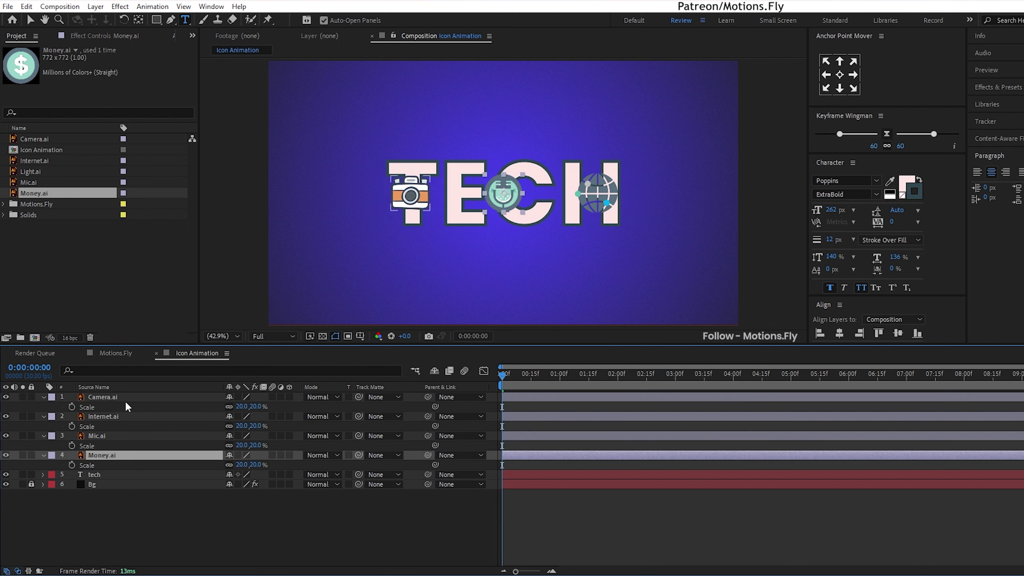
left_click(125, 400, "shift")
key("s")
left_click(113, 441)
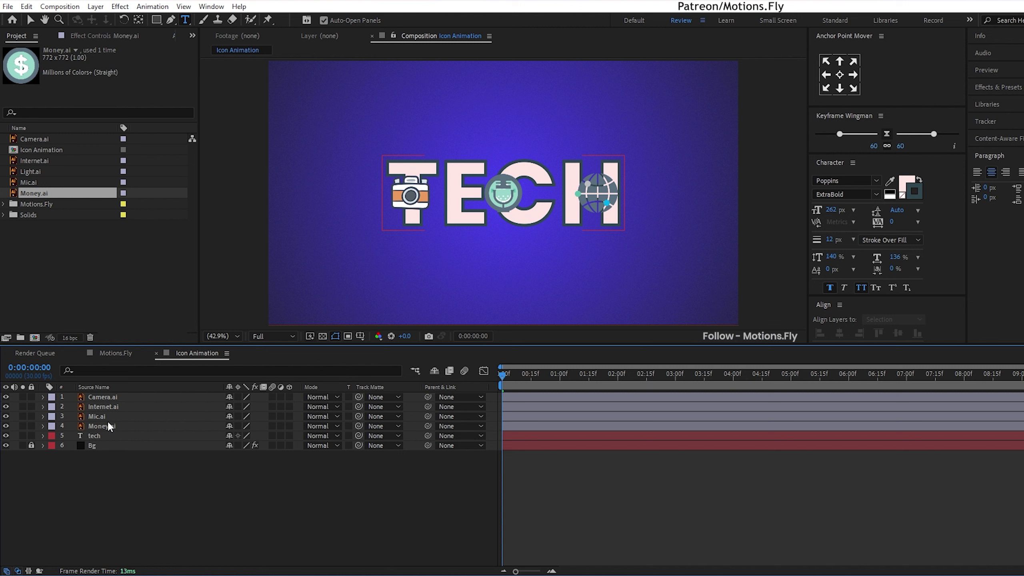
Nudge the globe icon left onto the E and the mic icon onto the C
left_click(107, 396)
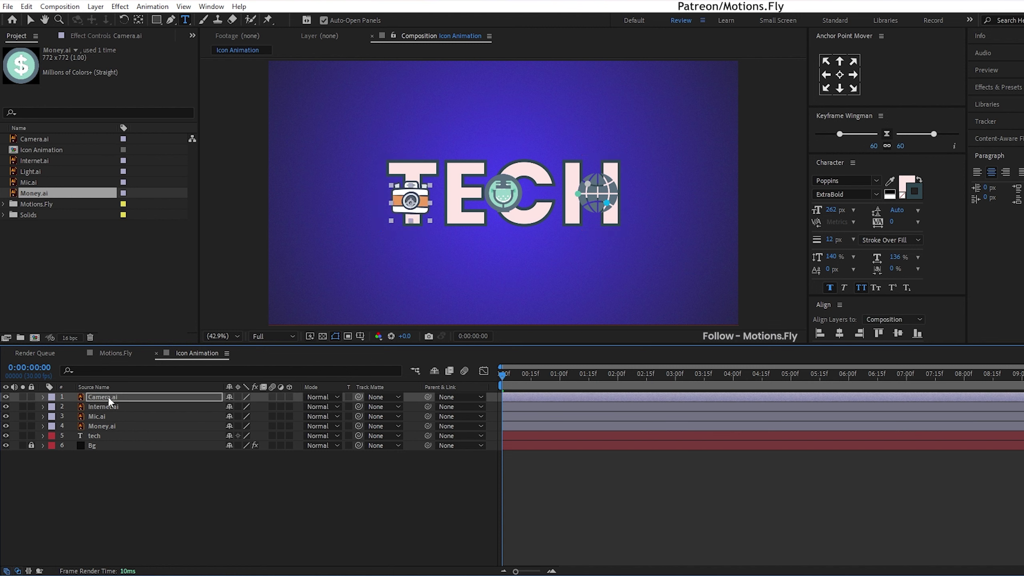
left_click(103, 407)
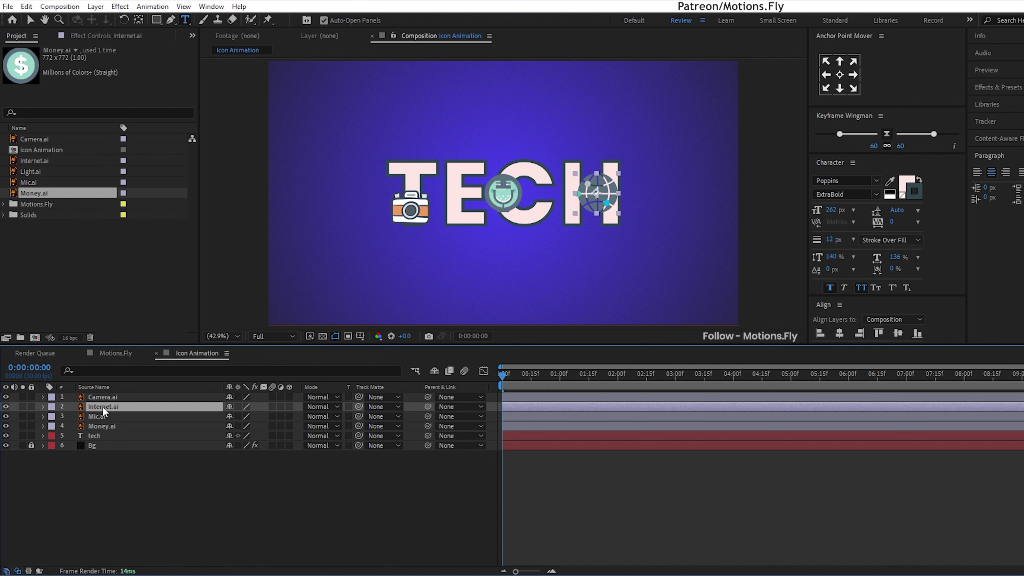
key("shift+Left")
key("shift+Left")
key("shift+Left")
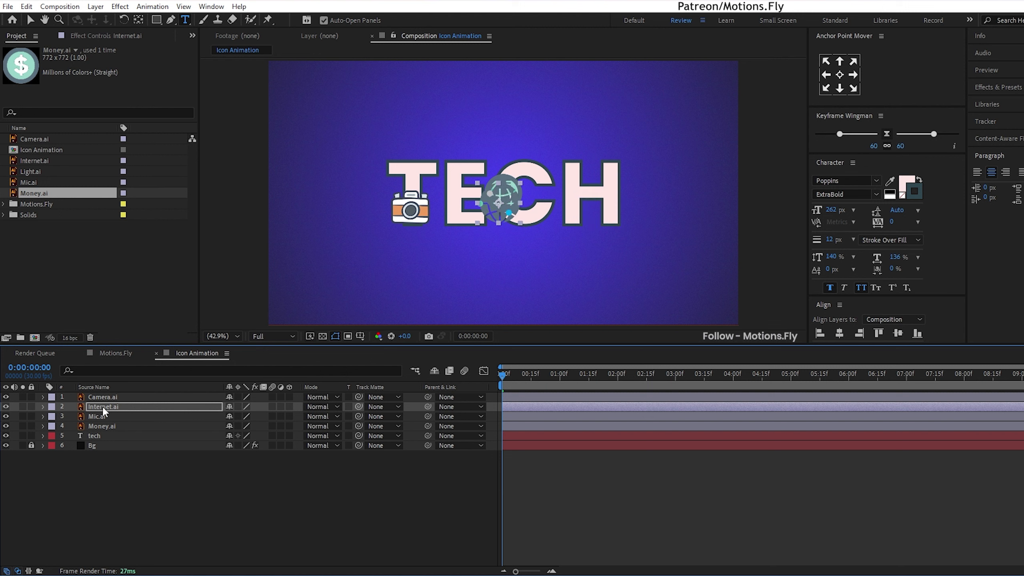
key("shift+Left")
key("shift+Left")
key("shift+Left")
key("shift+Left")
key("shift+Left")
key("shift+Left")
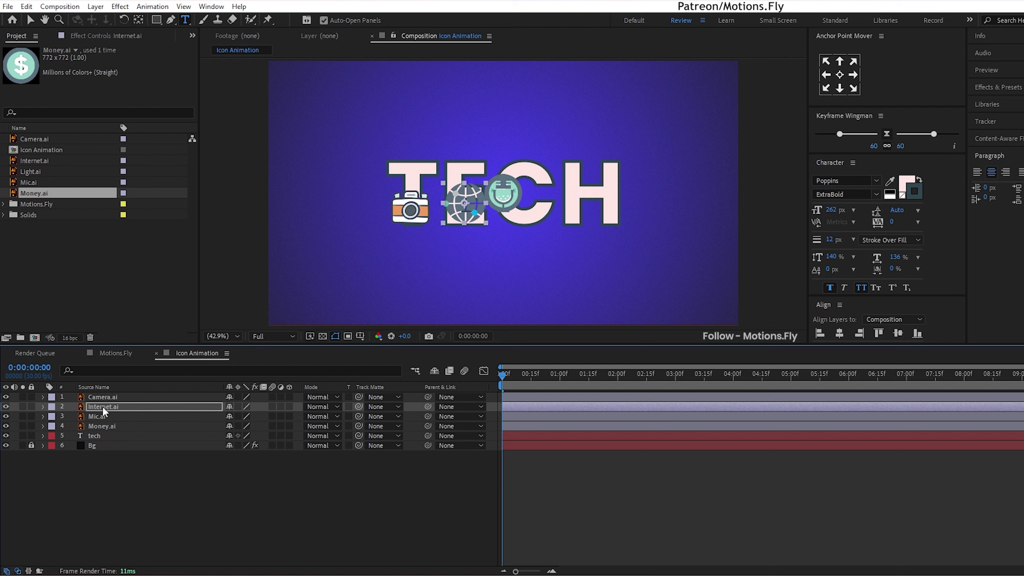
left_click(113, 416)
key("shift+Right")
key("shift+Right")
key("shift+Right")
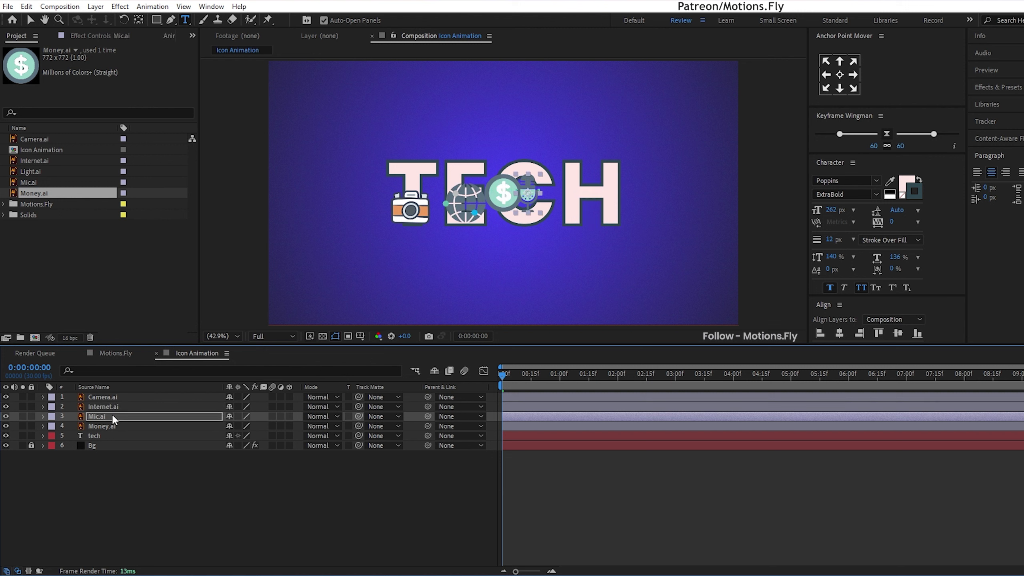
key("shift+Down")
key("shift+Down")
key("shift+Down")
key("shift+Down")
key("shift+Down")
key("shift+Down")
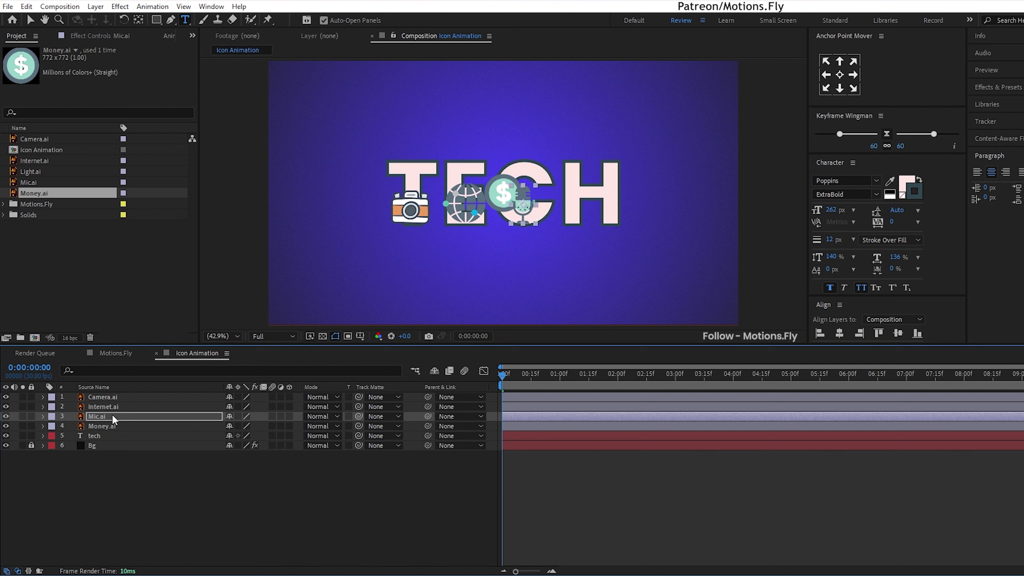
Nudge the money icon right and down onto the H
left_click(121, 425)
key("shift+Right")
key("shift+Right")
key("shift+Right")
key("shift+Right")
key("shift+Right")
key("shift+Right")
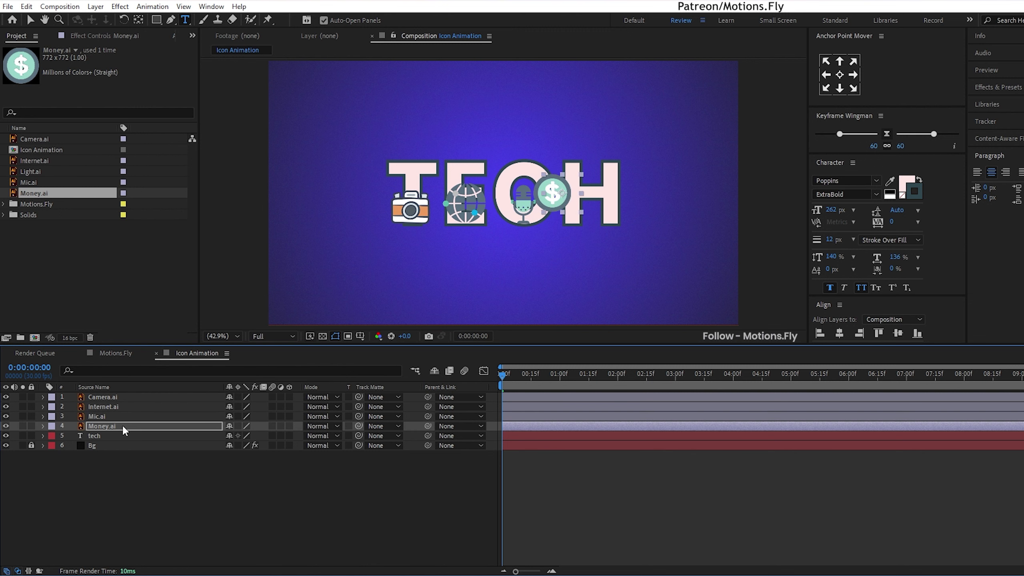
key("shift+Right")
key("shift+Right")
key("shift+Right")
key("shift+Right")
key("shift+Right")
key("shift+Right")
key("shift+Down")
key("shift+Down")
key("shift+Down")
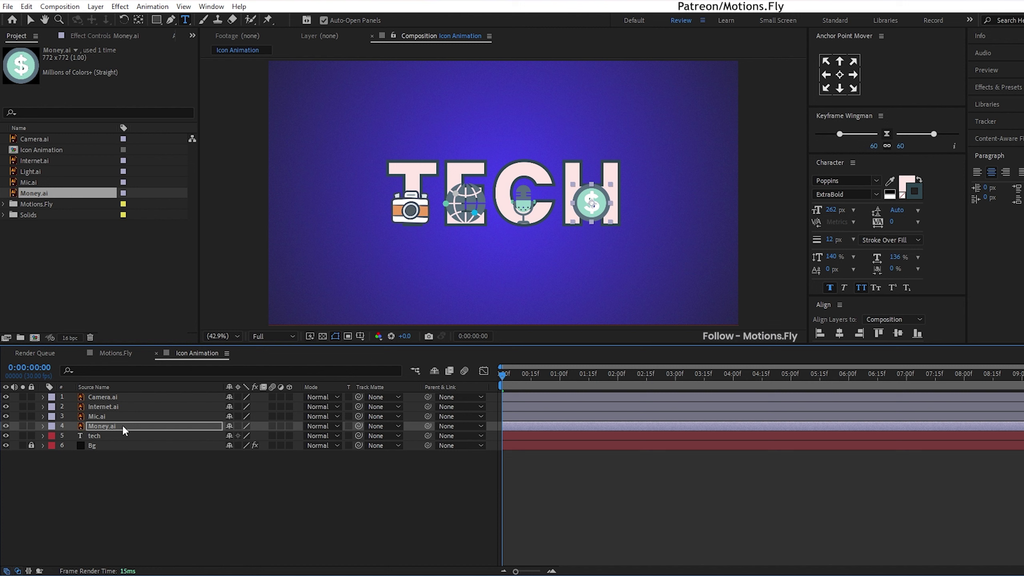
key("shift+Down")
key("shift+Down")
key("shift+Down")
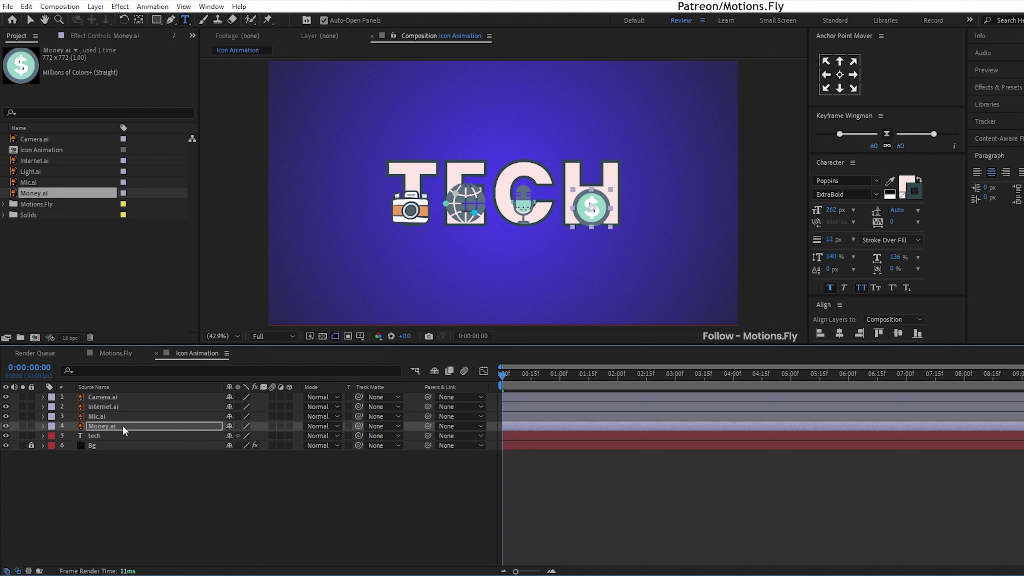
Align the vertical centers of all four icons into one level row
left_click(109, 398, "shift")
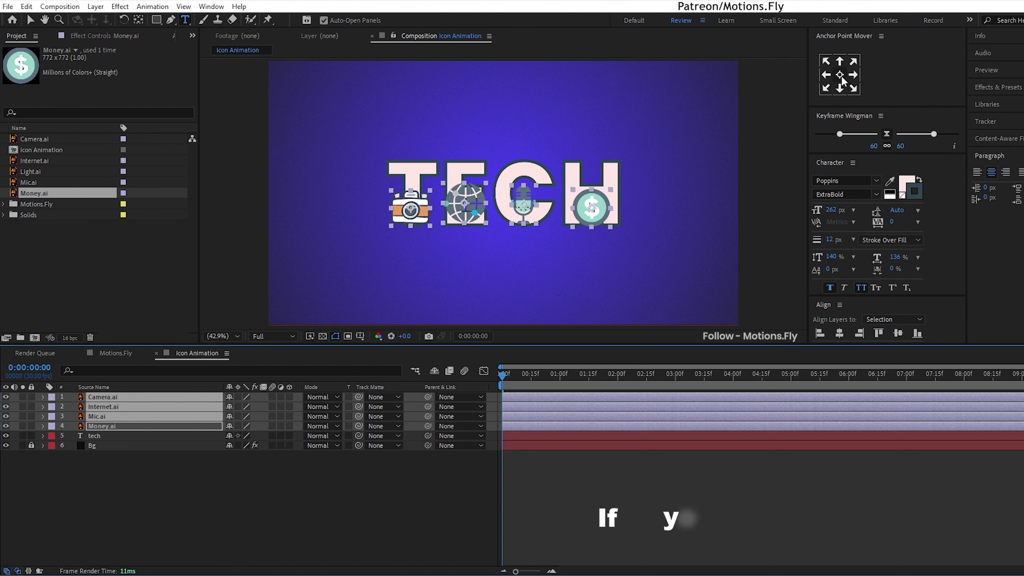
left_click(901, 334)
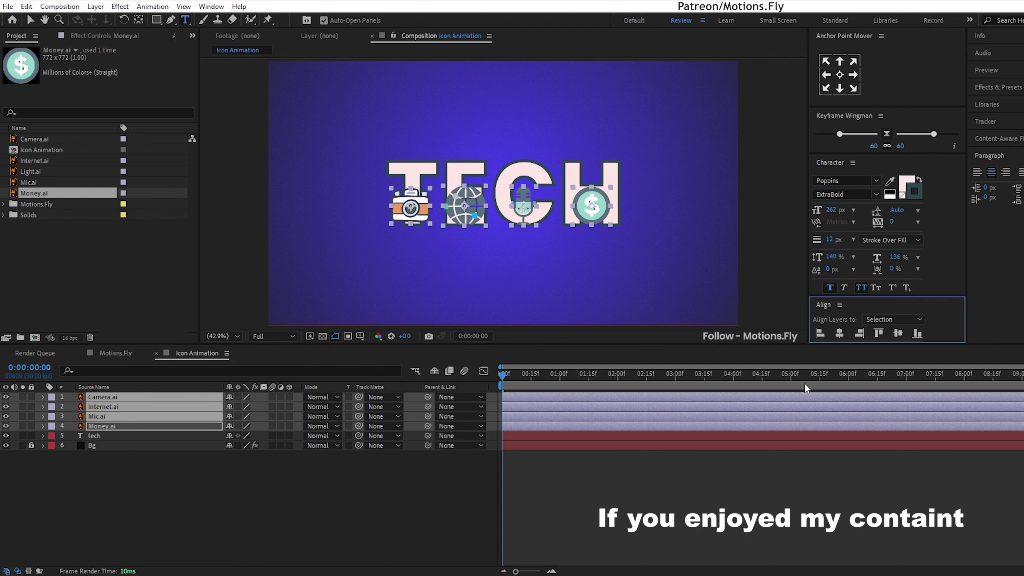
left_click(298, 510)
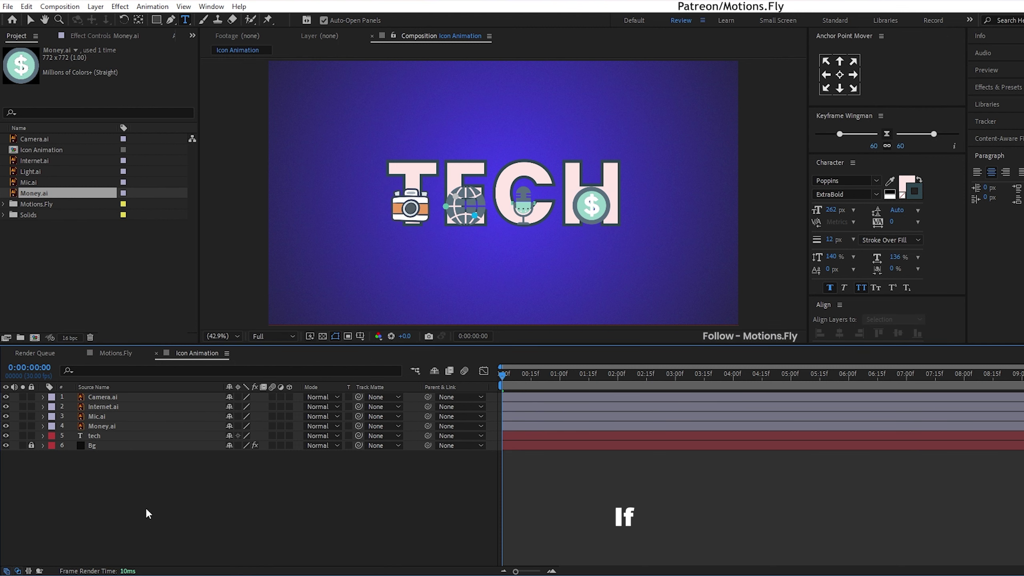
left_click(106, 426)
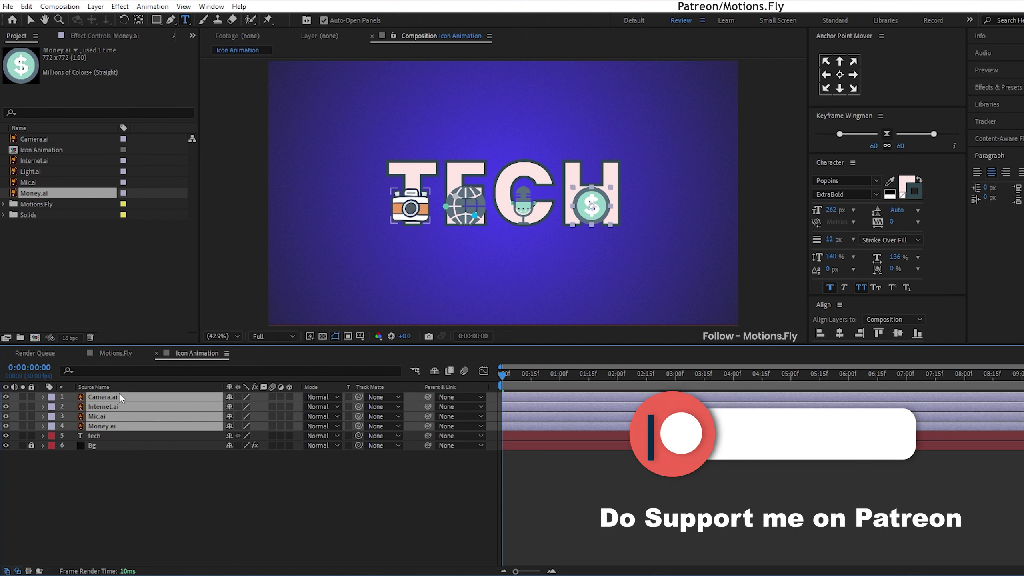
left_click(130, 463)
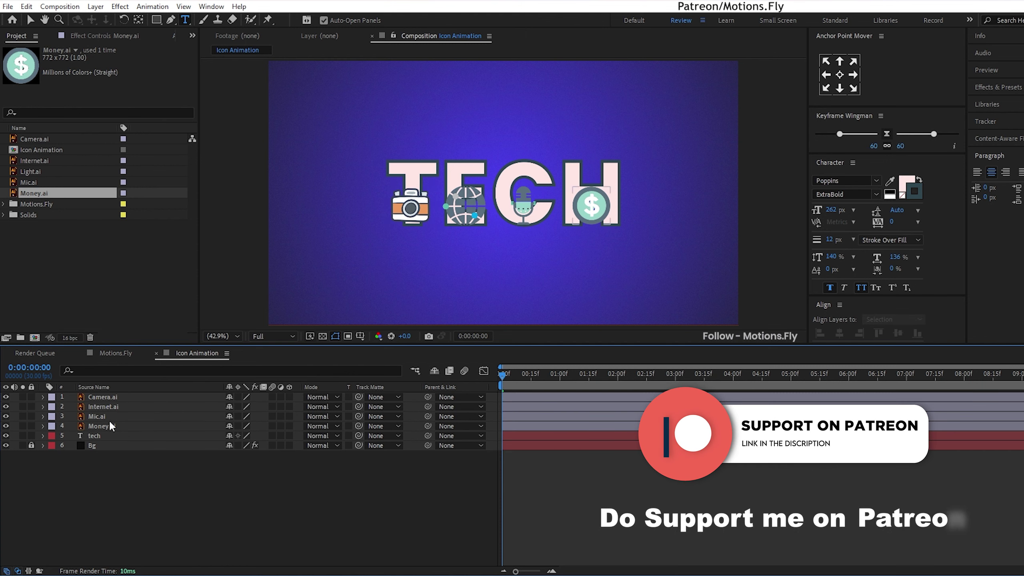
Review the Camera, Internet, Mic and Money icon layers one by one
left_click(109, 397)
left_click(114, 396)
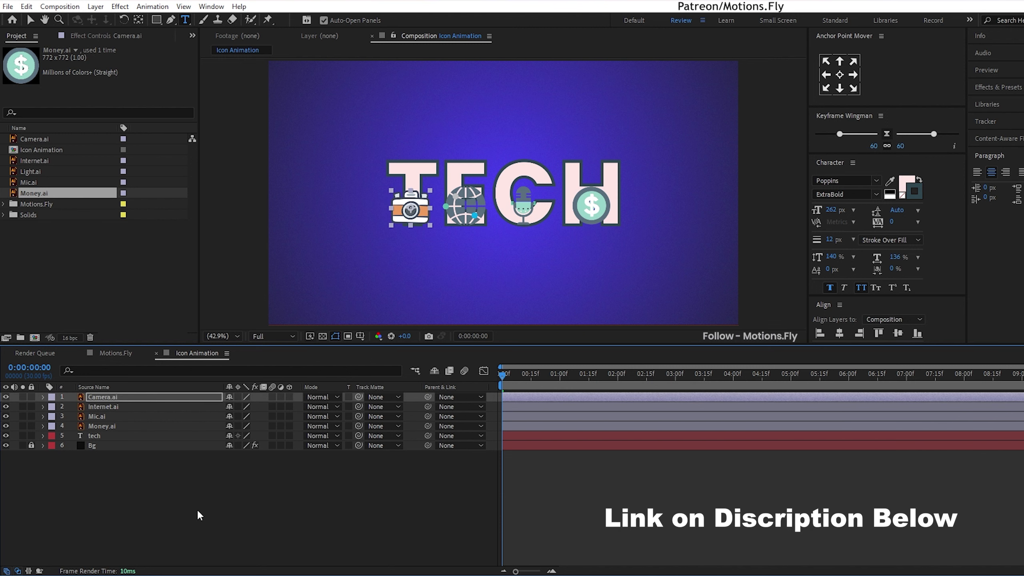
left_click(199, 502)
left_click(112, 404)
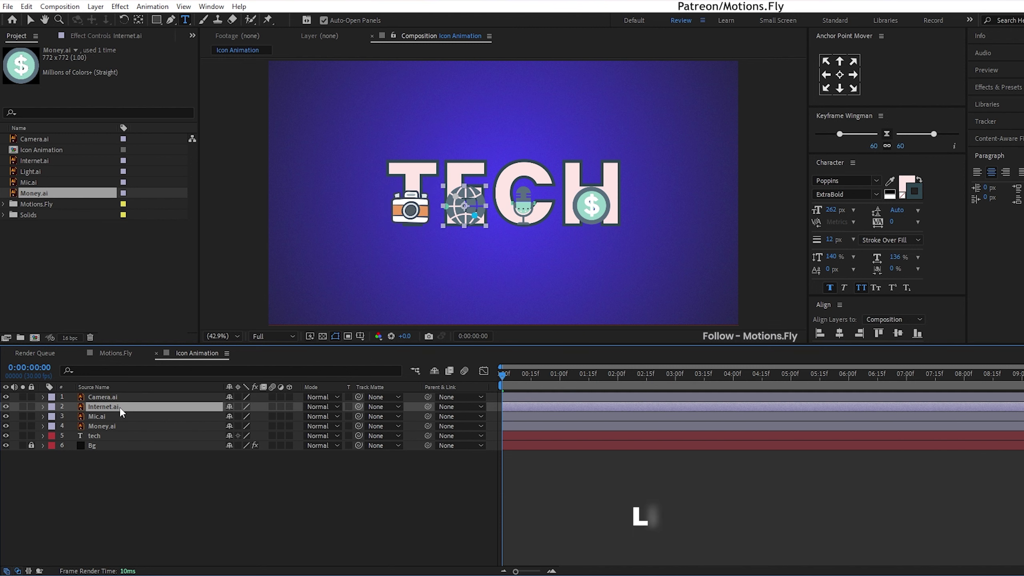
left_click(184, 475)
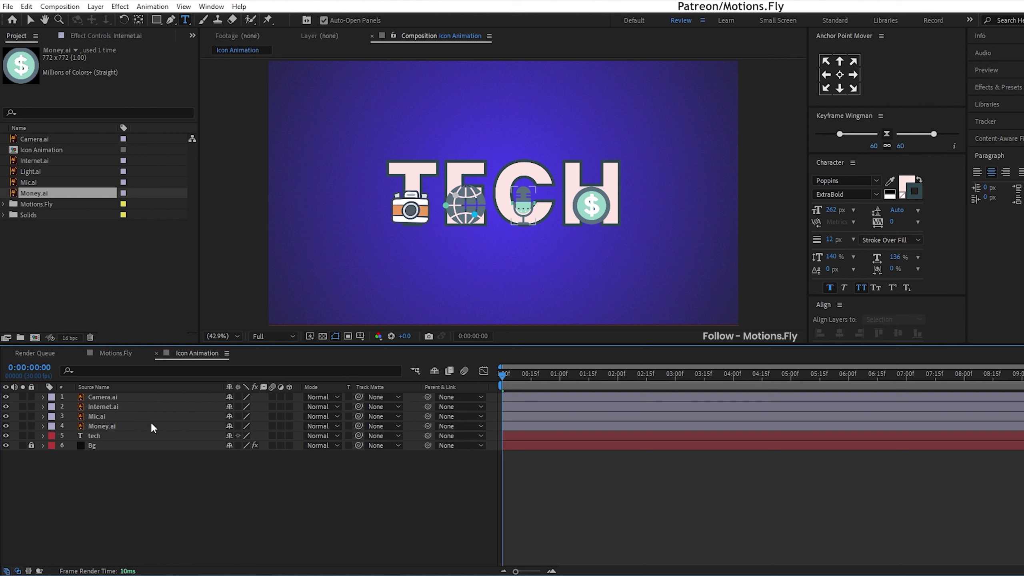
left_click(125, 417)
key("Return")
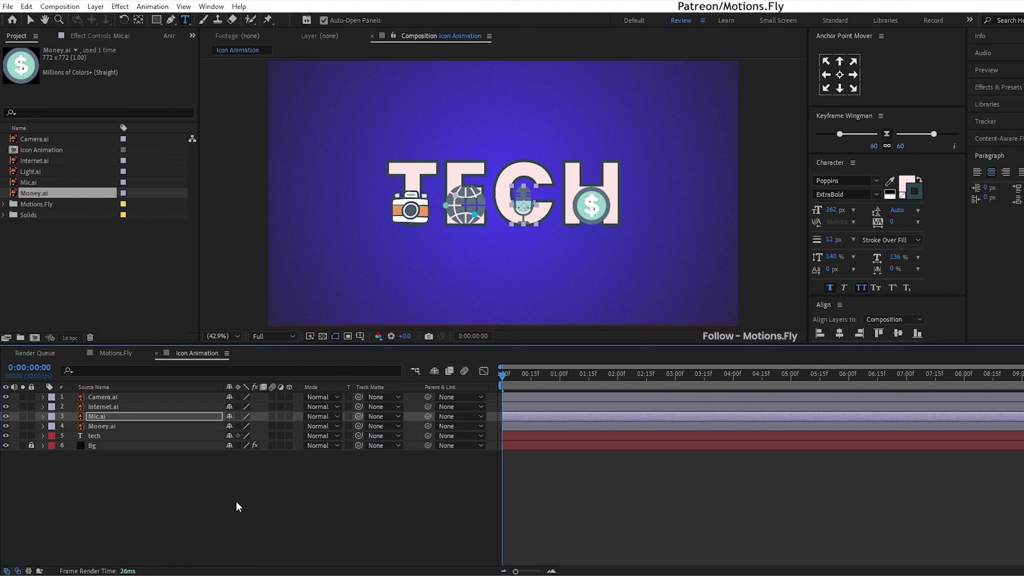
left_click(215, 514)
left_click(119, 426)
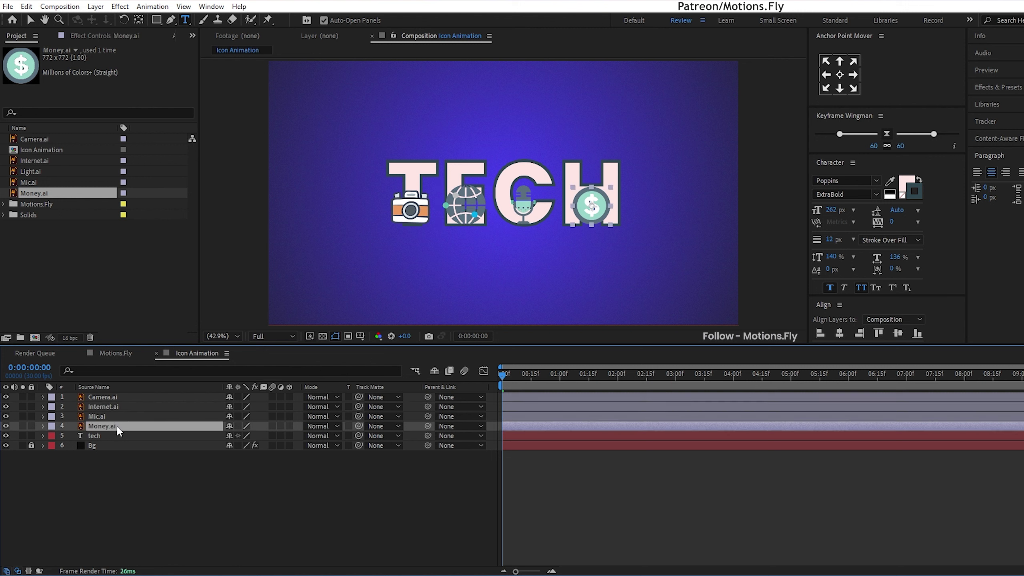
Set the viewer magnification to Fit after comparing it with 50%
left_click(203, 504)
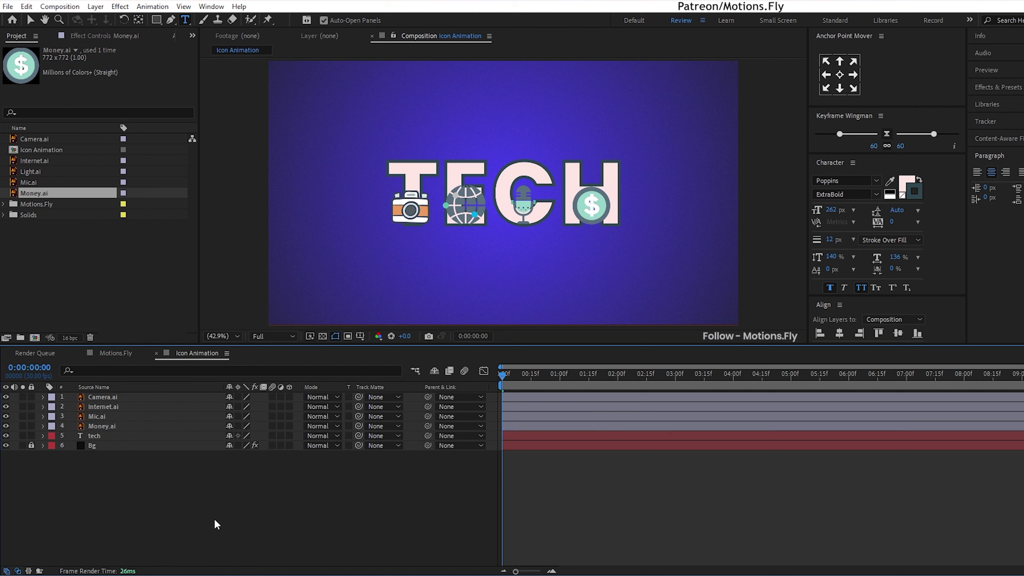
left_click(123, 429)
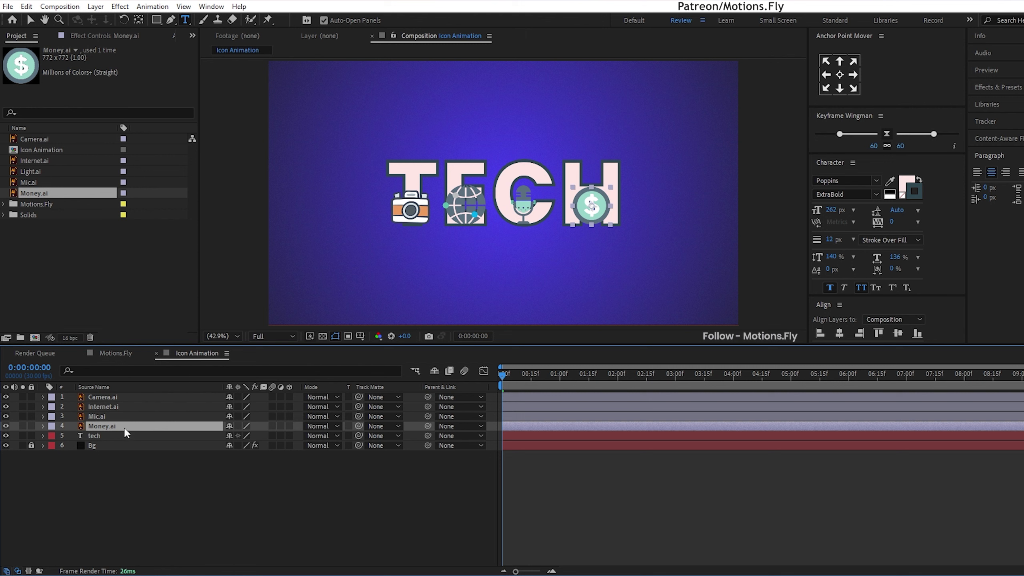
left_click(145, 460)
left_click(208, 338)
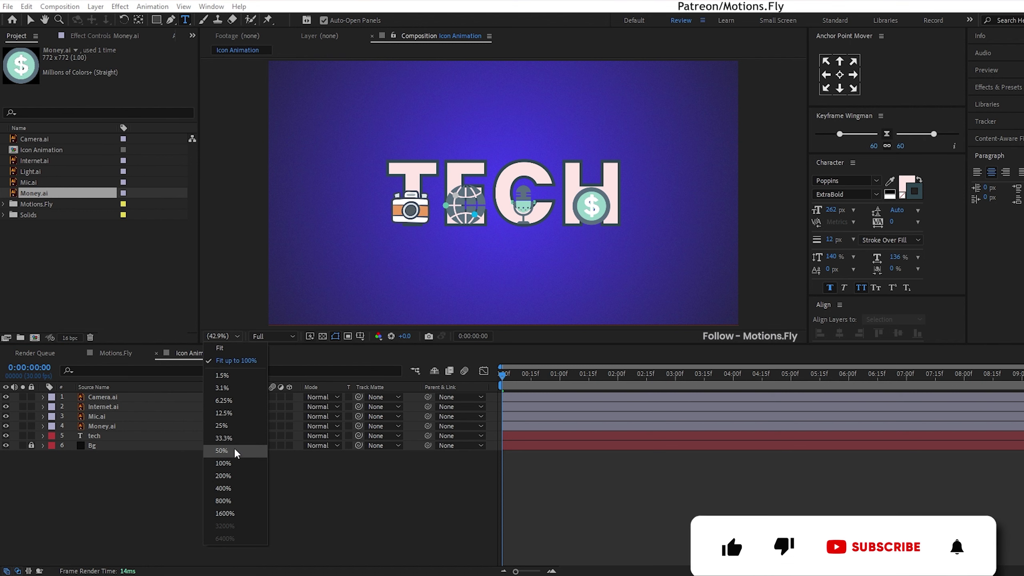
left_click(223, 450)
scroll(616, 231, "up", 2)
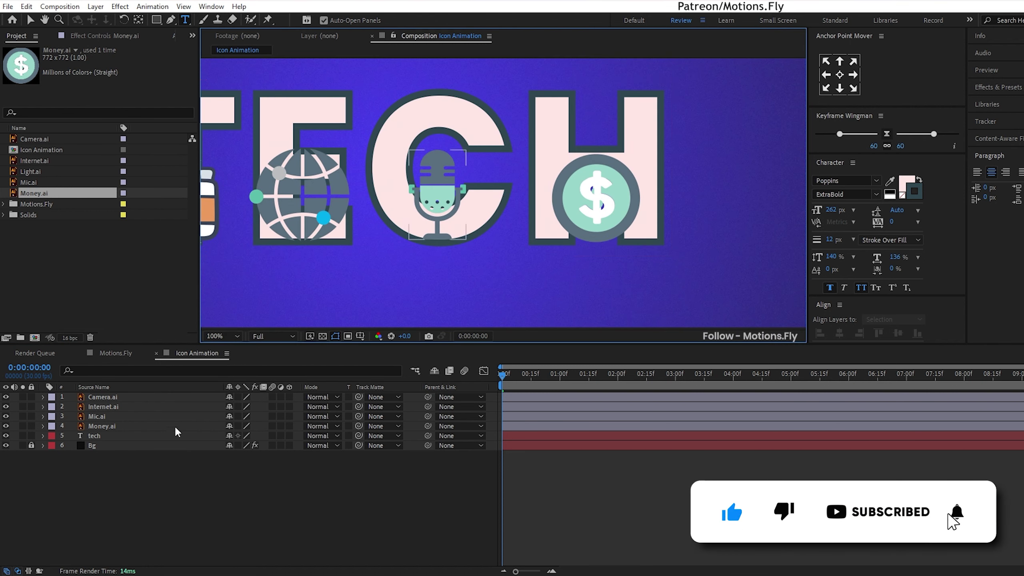
left_click(238, 336)
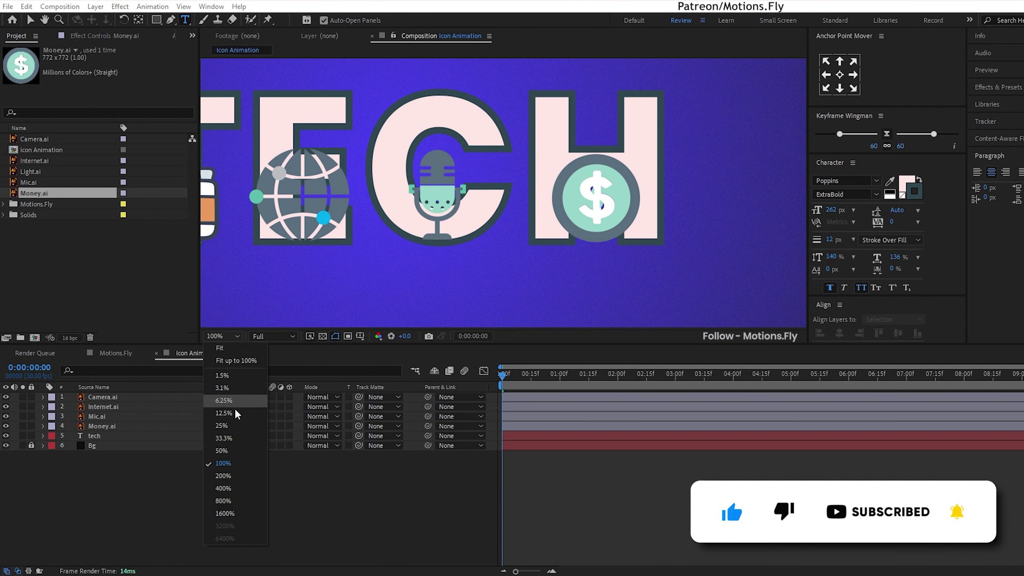
left_click(234, 350)
left_click(236, 336)
left_click(226, 450)
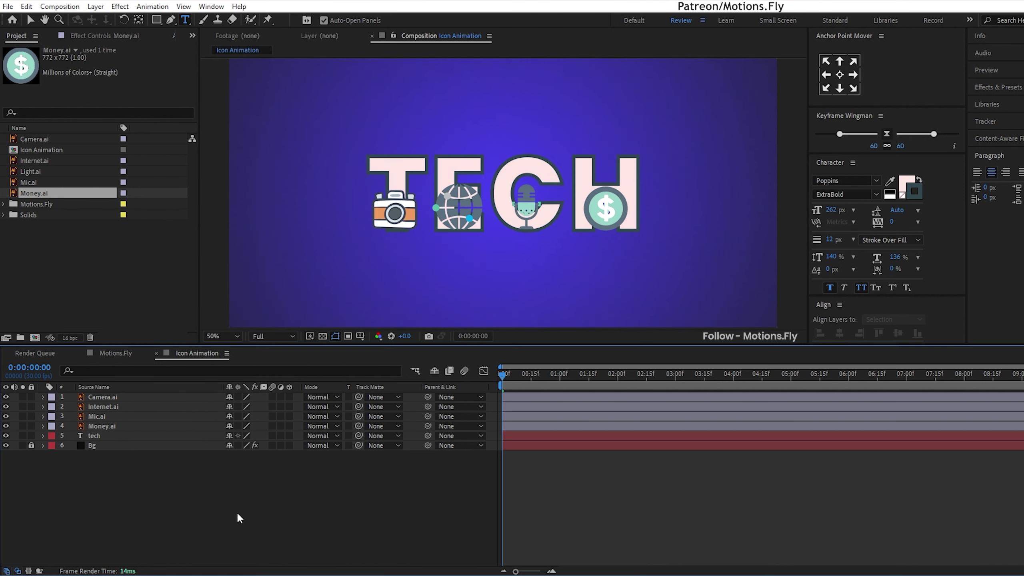
left_click(226, 337)
left_click(235, 351)
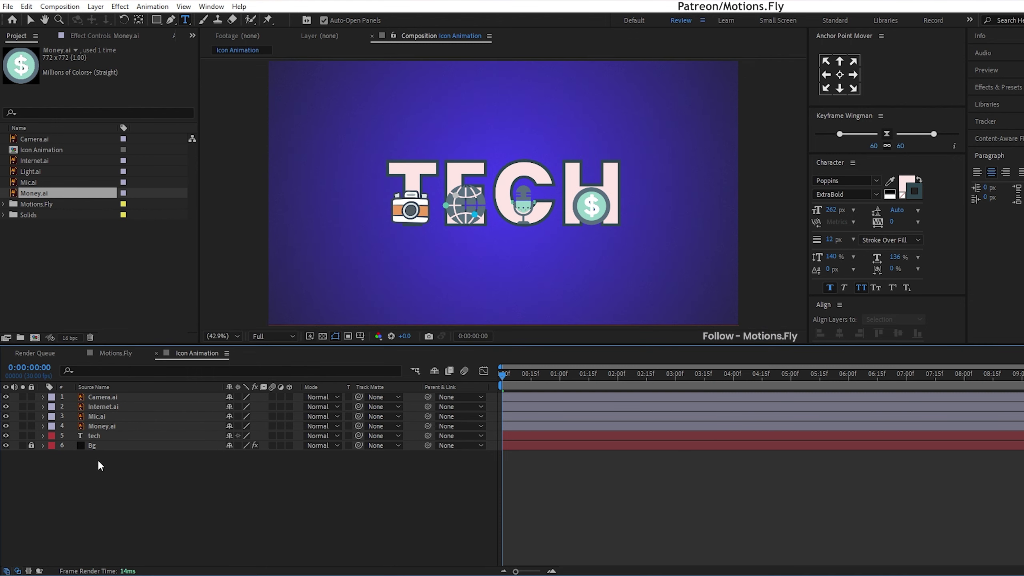
Turn on Title/Action Safe guides and toggle the TECH layer's visibility off and back on
left_click(360, 339)
left_click(365, 347)
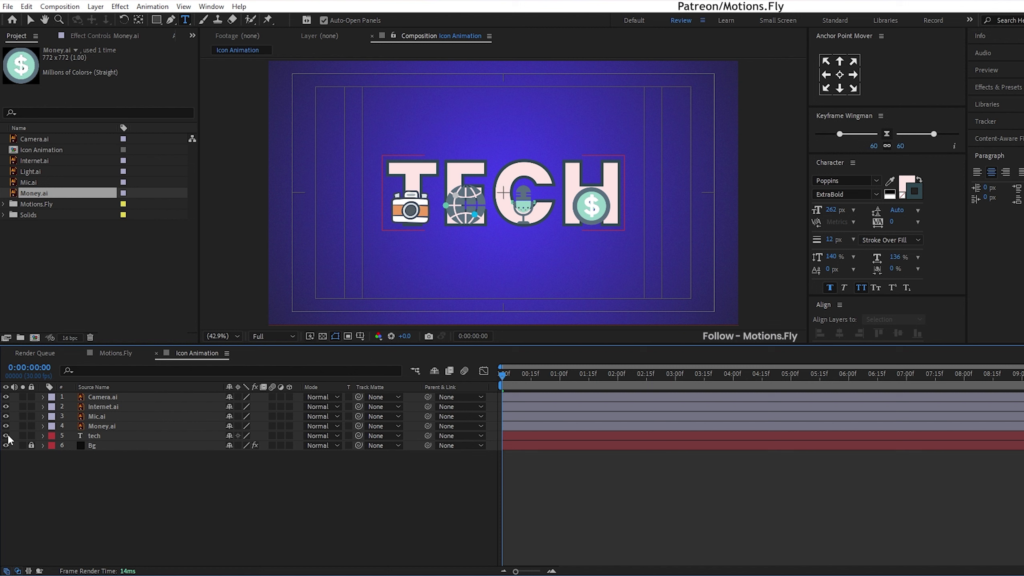
left_click(111, 426)
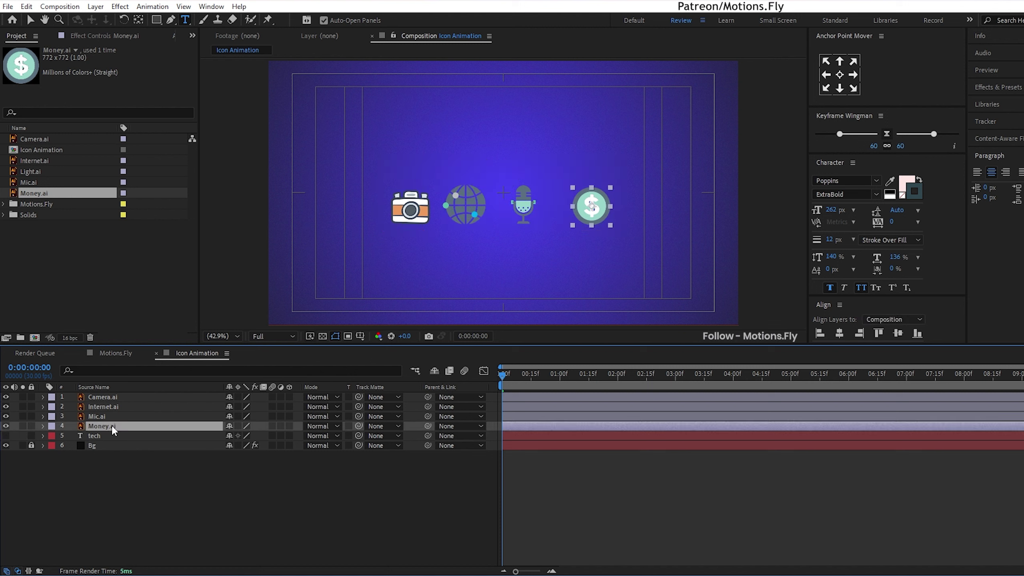
left_click(103, 397)
left_click(153, 490)
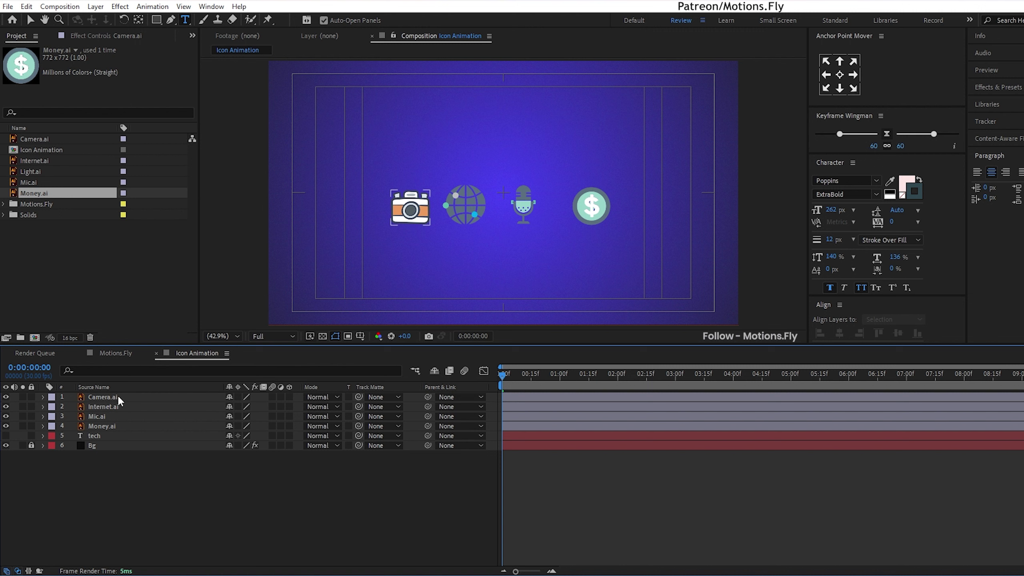
left_click(6, 436)
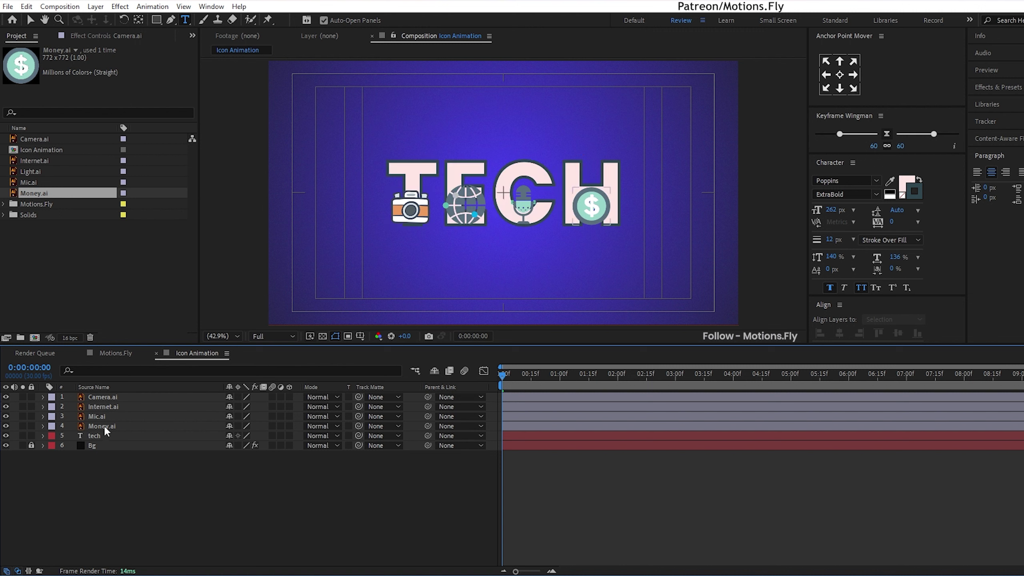
Keyframe Camera.ai Position at frames 0, 10 and 20 with Y 778.5, 196.5 and 599.5
left_click(106, 397)
key("p")
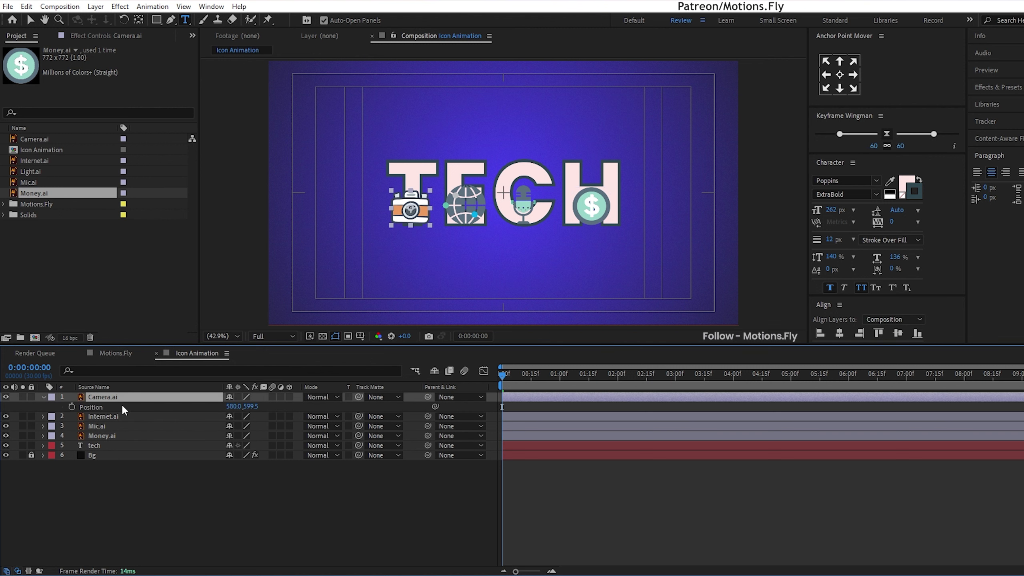
left_click(72, 407)
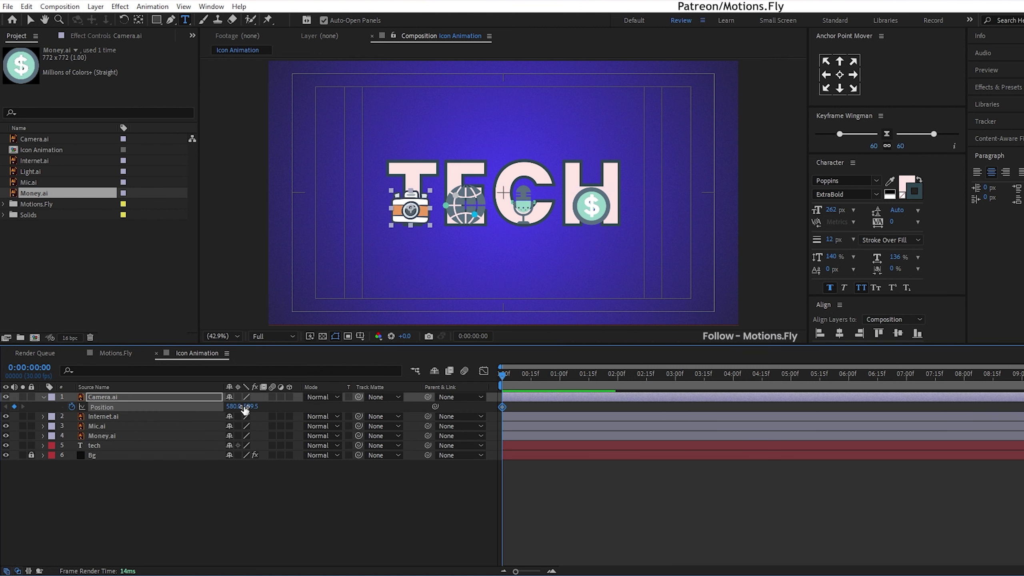
key("Return")
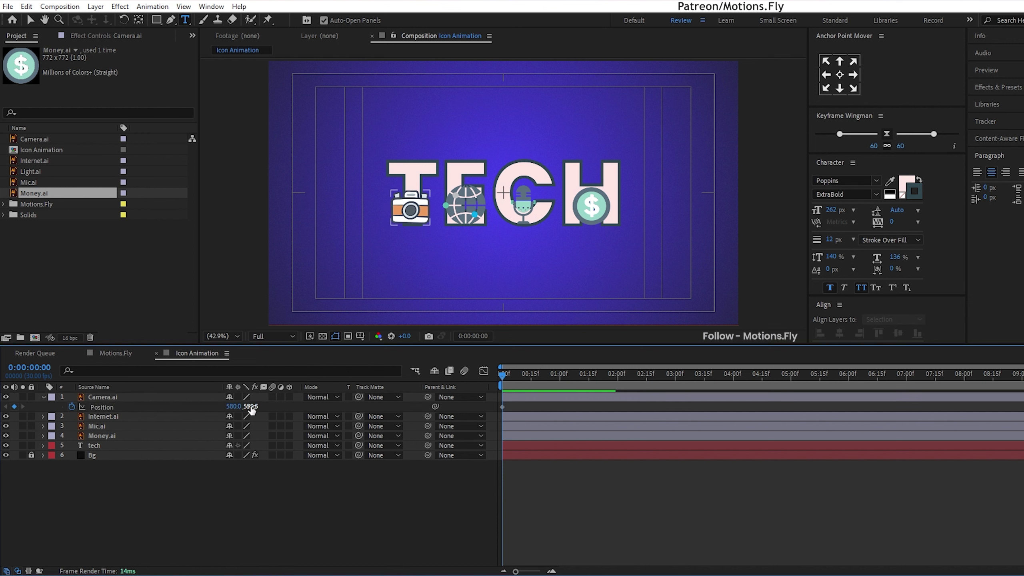
left_click_drag(252, 407, 323, 434)
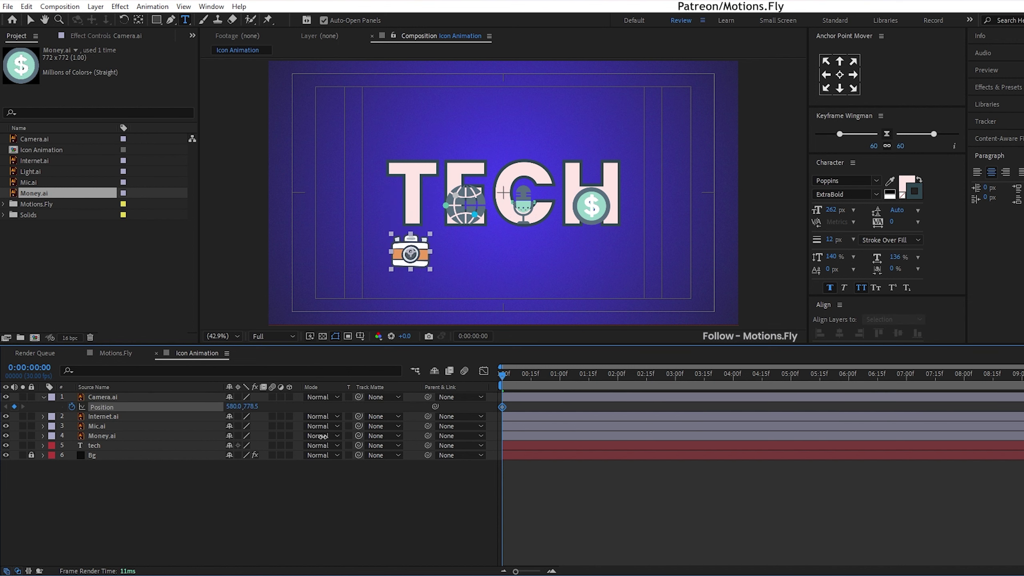
key("shift+Page_Down")
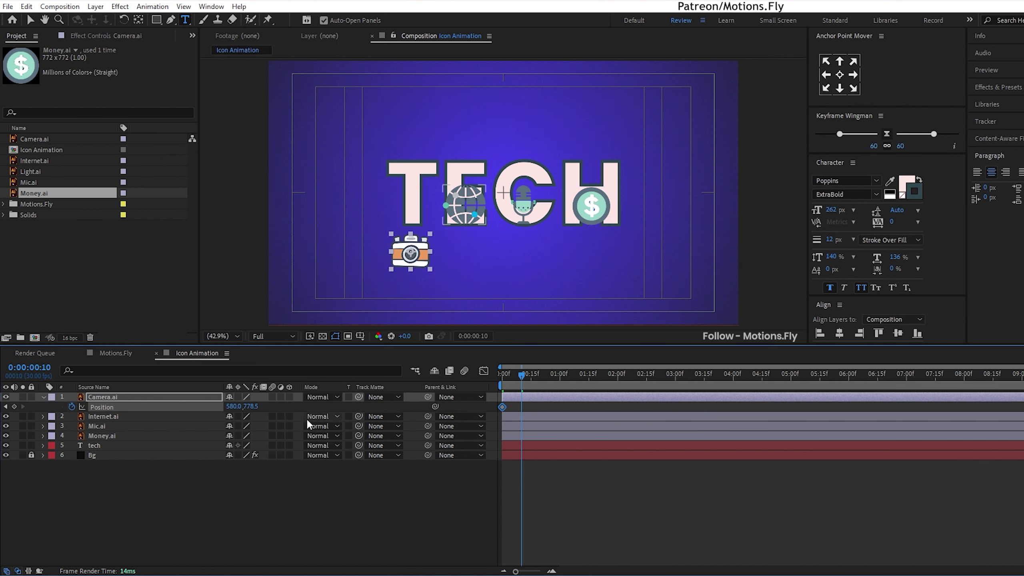
mouse_move(253, 406)
left_mouse_down()
mouse_move(46, 398)
mouse_move(175, 410)
left_mouse_up()
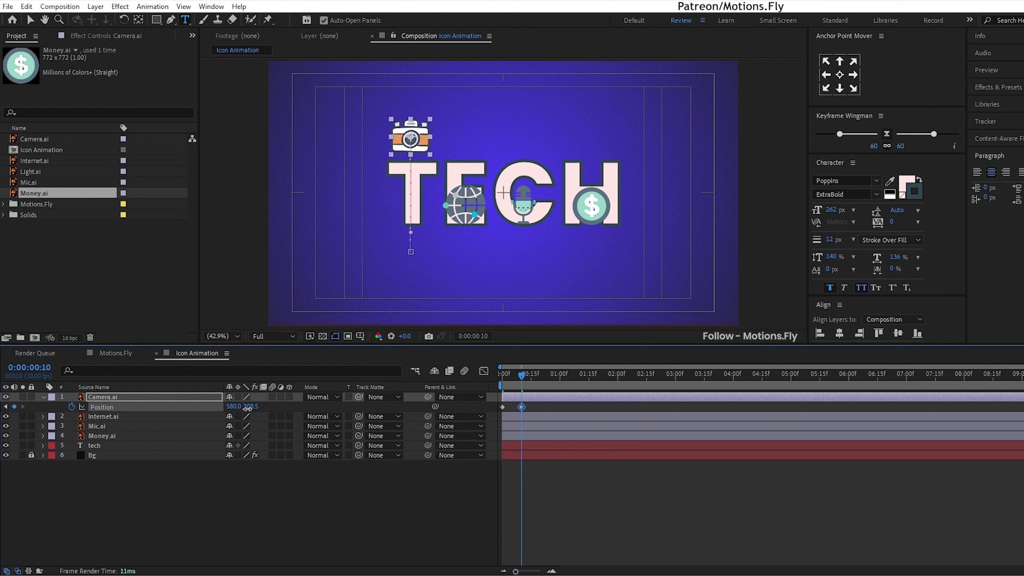
mouse_move(247, 409)
left_mouse_down()
mouse_move(195, 408)
mouse_move(251, 414)
left_mouse_up()
key("shift+Page_Down")
left_click(237, 514)
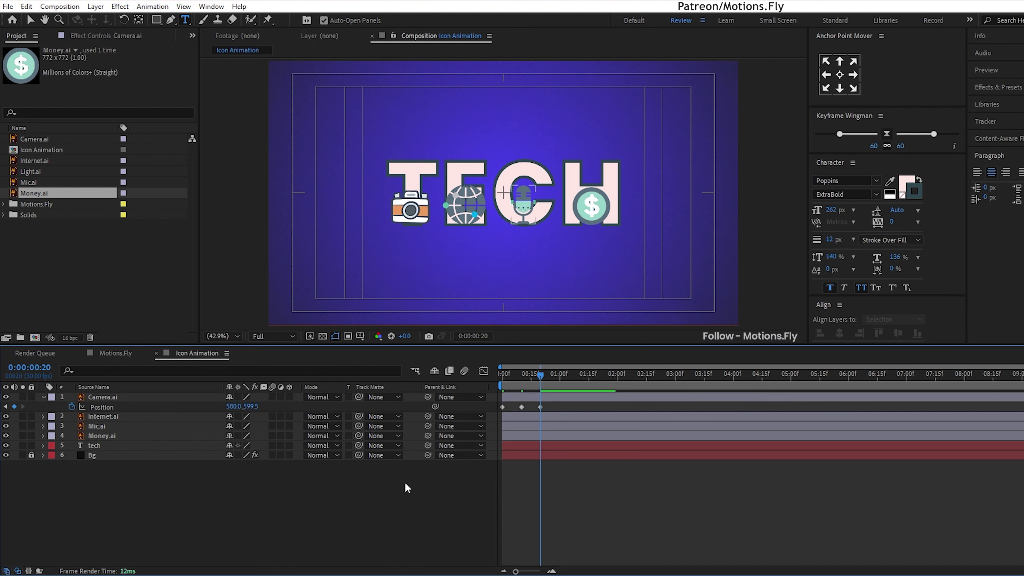
Stretch the camera's keyframes to slow the bounce and apply Easy Ease to them
key("space")
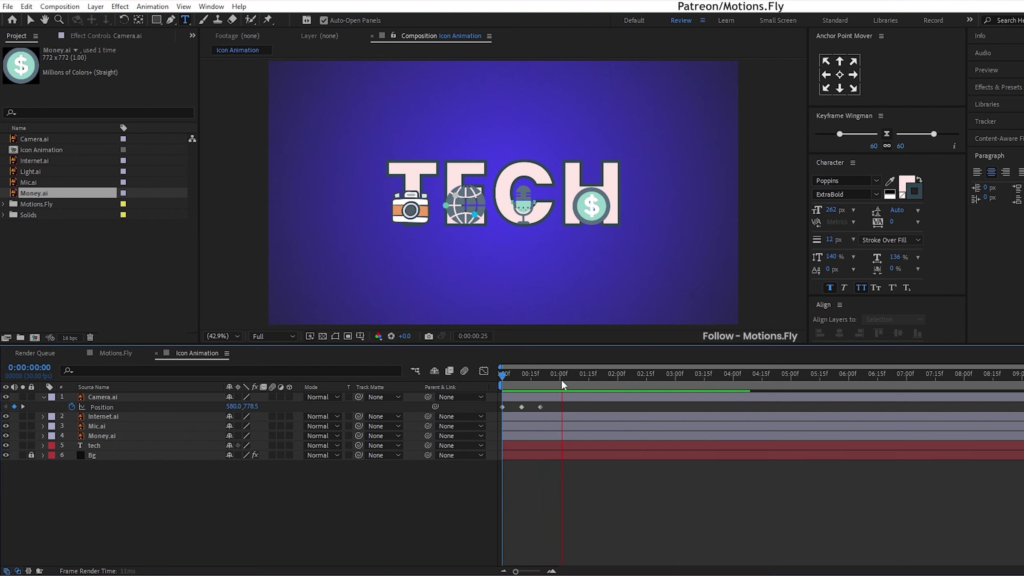
key("space")
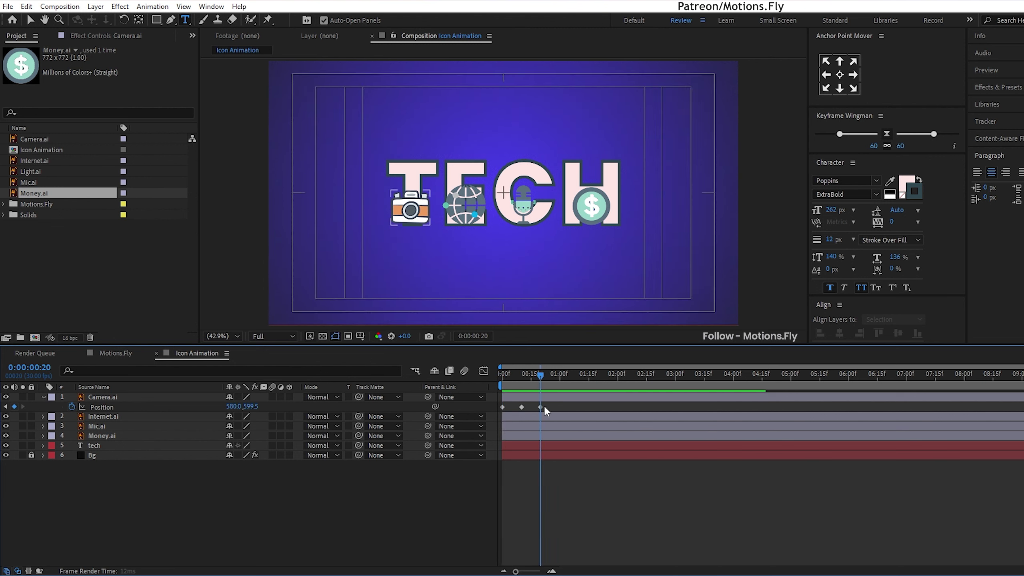
mouse_move(546, 403)
left_mouse_down()
mouse_move(514, 403)
mouse_move(573, 416)
left_mouse_up()
key("space")
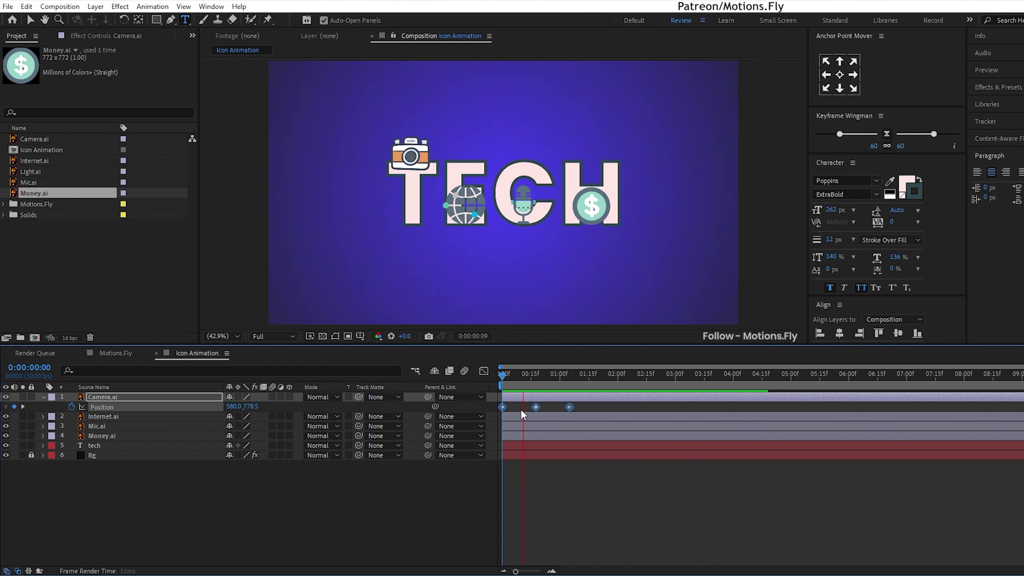
left_click_drag(521, 378, 537, 382)
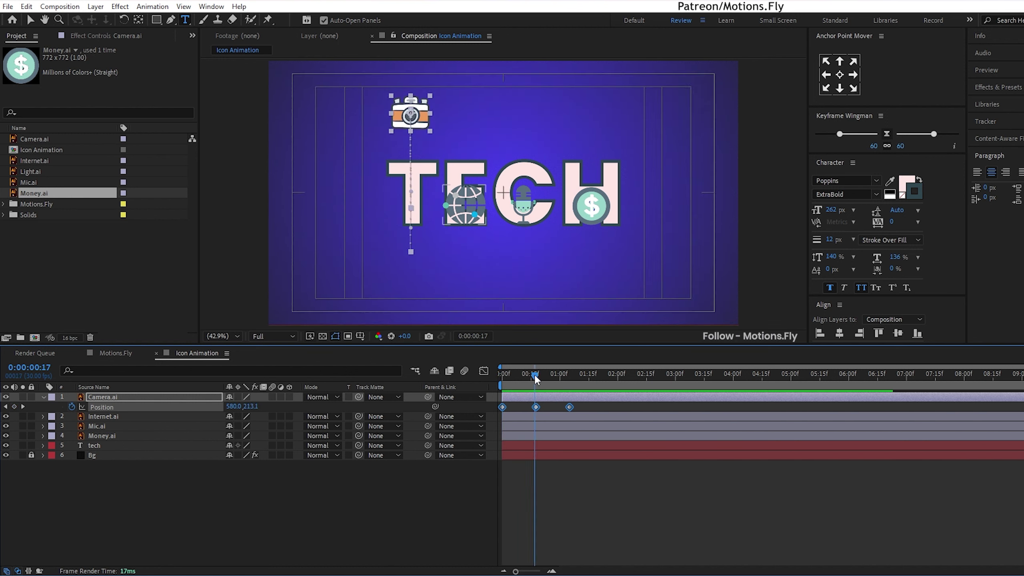
left_click_drag(591, 402, 493, 422)
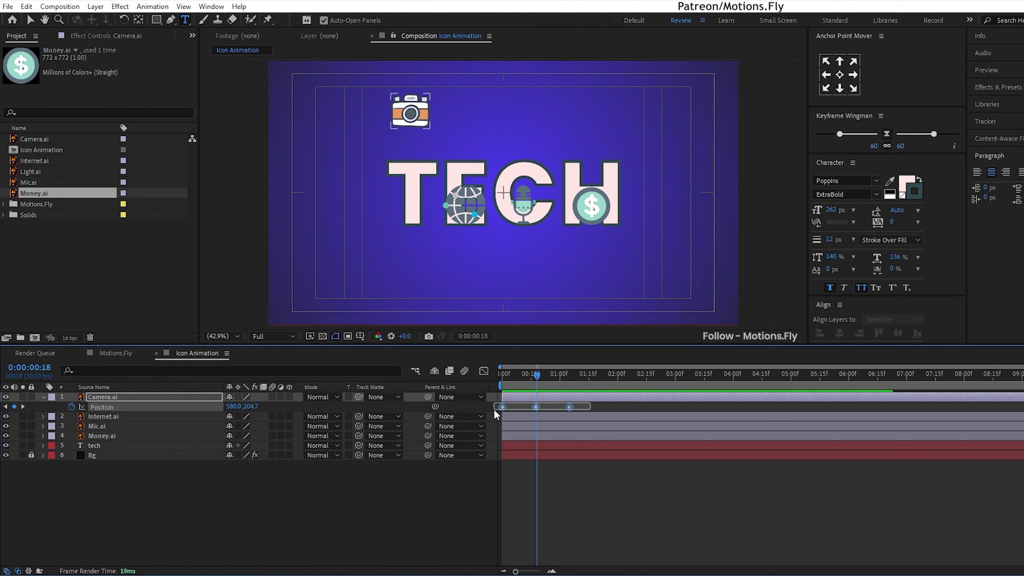
key("shift+F3")
left_click(483, 370)
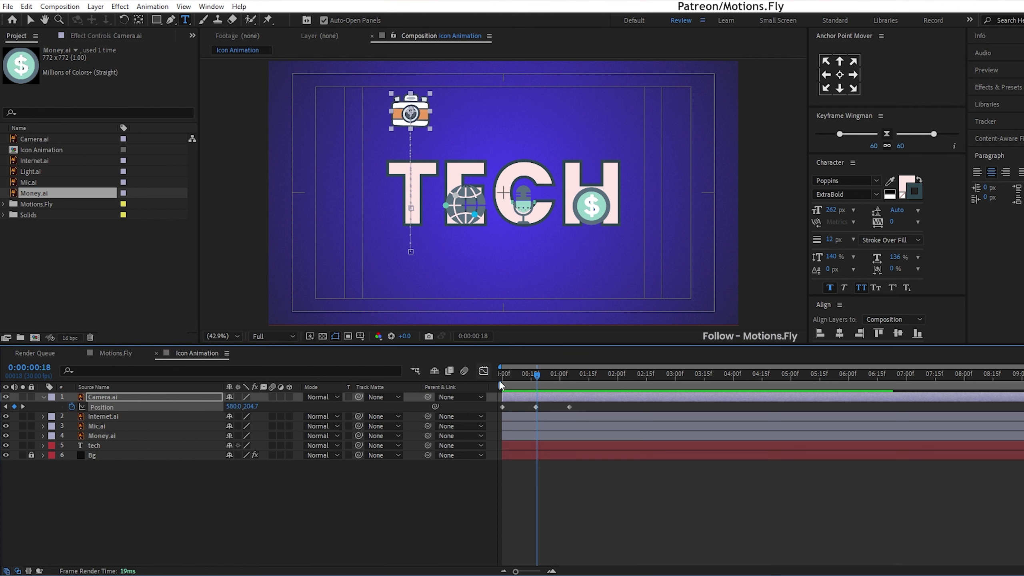
left_click_drag(583, 417, 486, 403)
key("F9")
Drag the middle and last keyframes' influence handles outward in the camera's speed graph
left_click(483, 370)
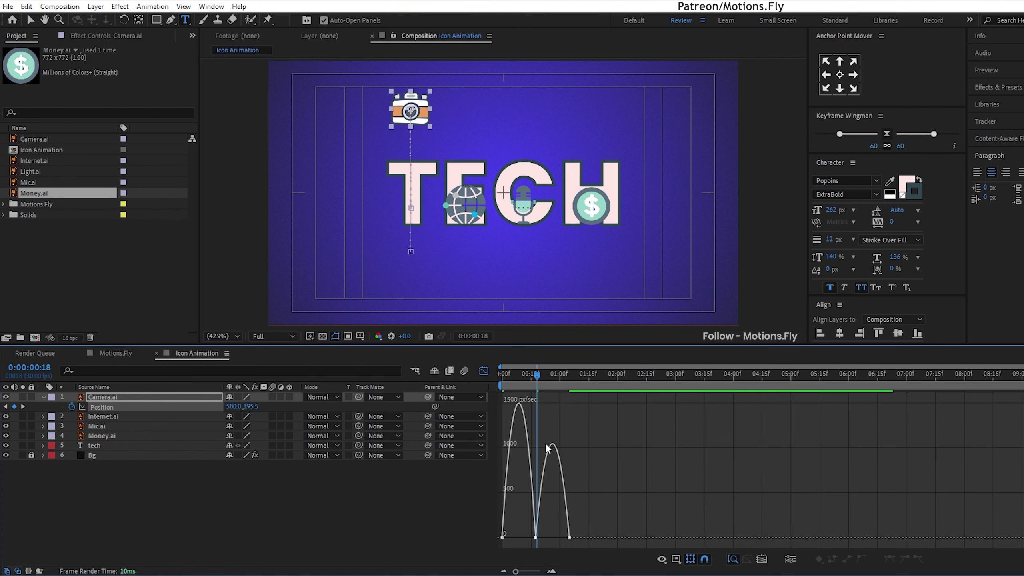
left_click_drag(548, 529, 529, 547)
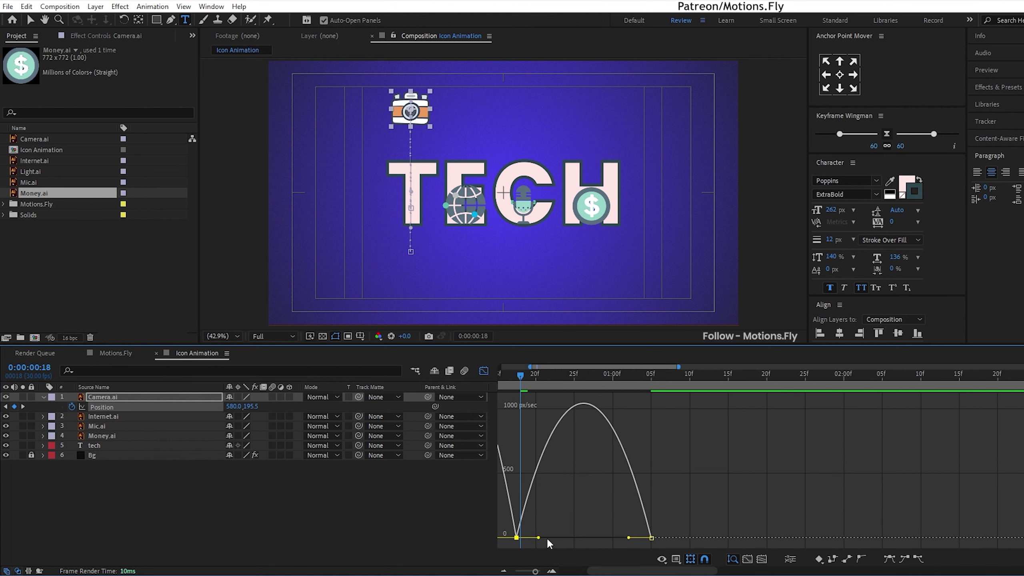
scroll(549, 543, "up", 6)
left_click_drag(615, 538, 569, 538)
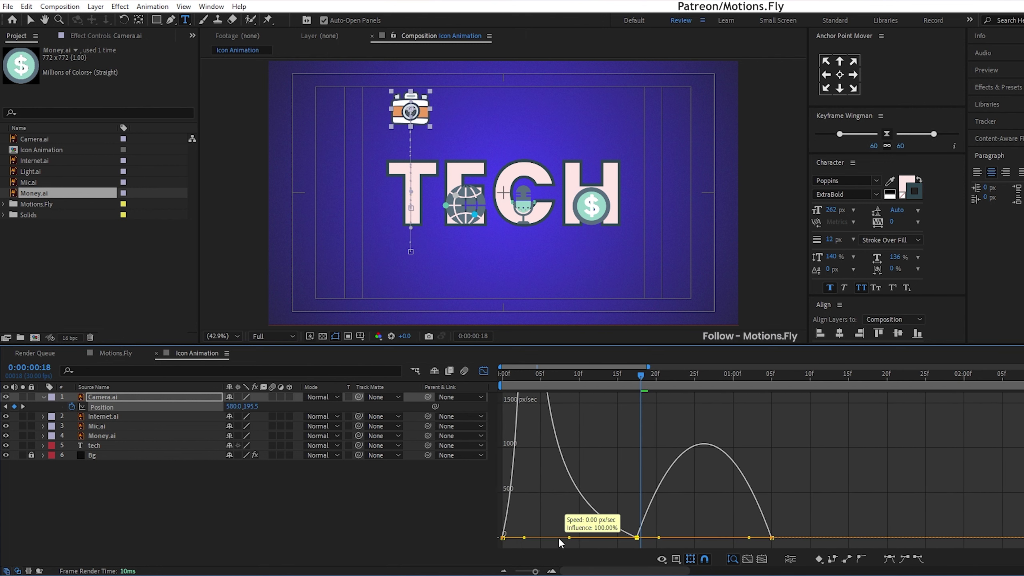
left_click_drag(659, 538, 704, 537)
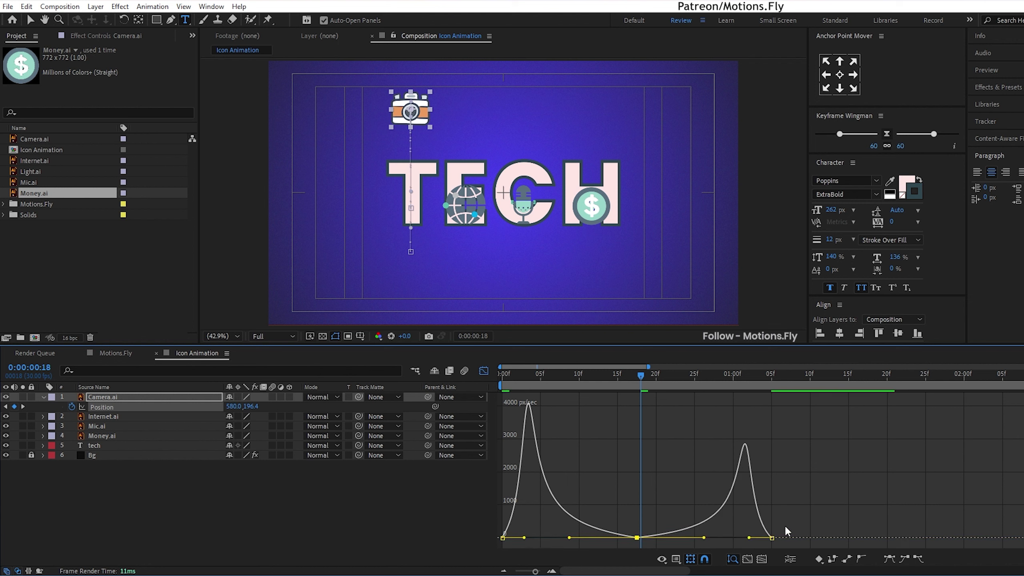
mouse_move(801, 525)
left_mouse_down()
mouse_move(751, 541)
mouse_move(769, 538)
left_mouse_up()
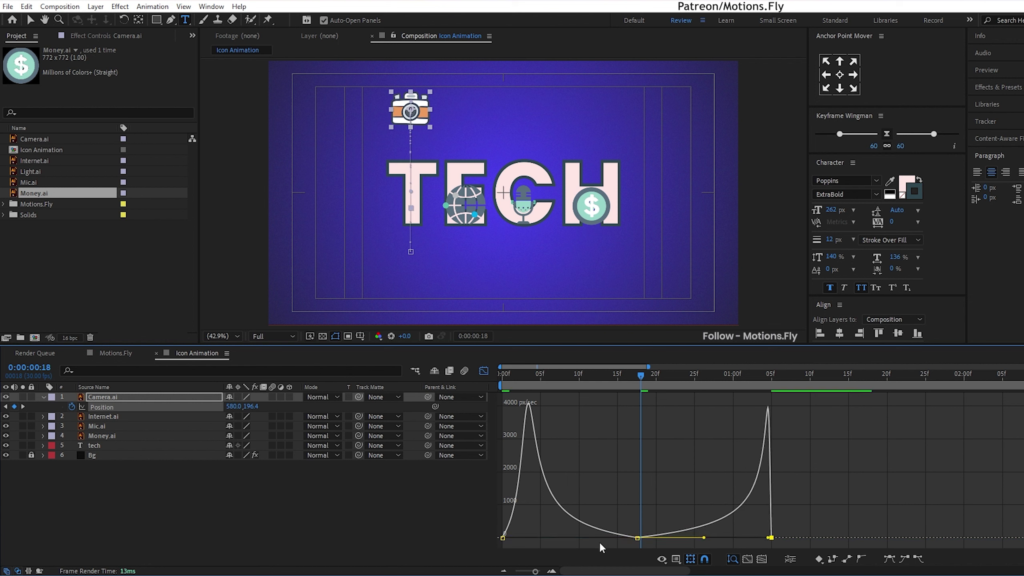
mouse_move(524, 526)
left_mouse_down()
mouse_move(500, 542)
mouse_move(515, 538)
left_mouse_up()
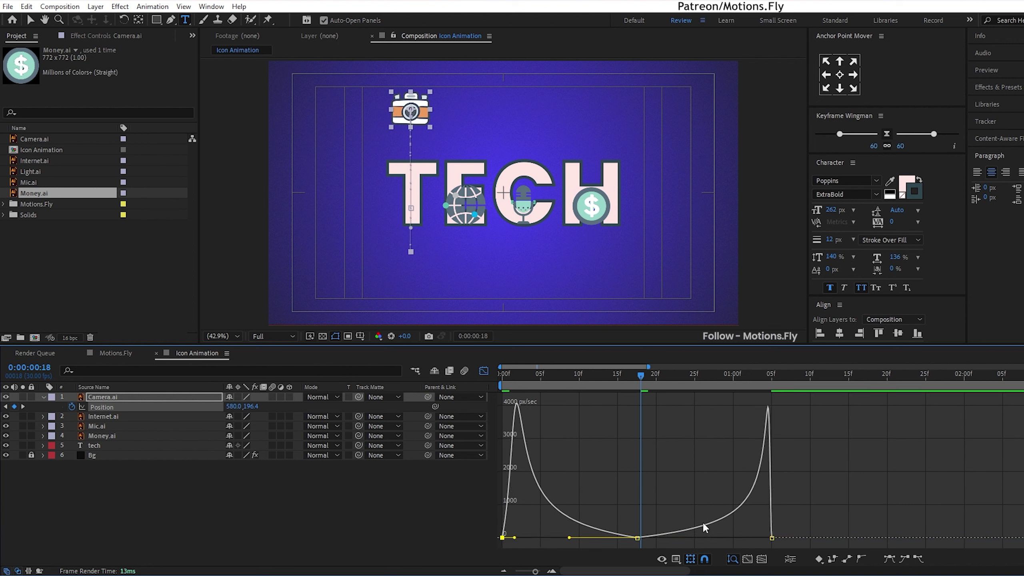
Return to the layer bars, jump to the start and preview the refined bounce
left_click(484, 371)
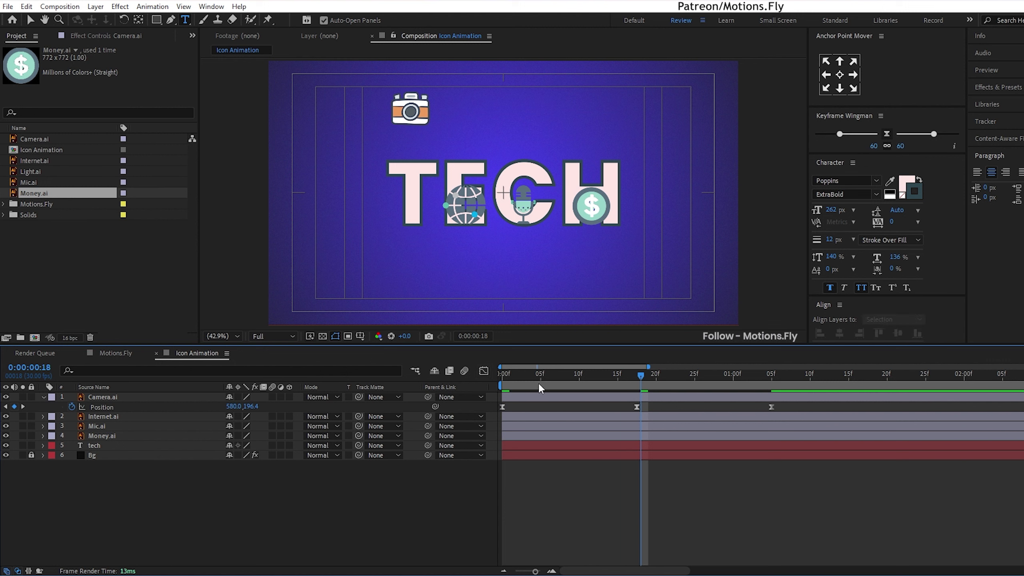
key("Home")
key("minus")
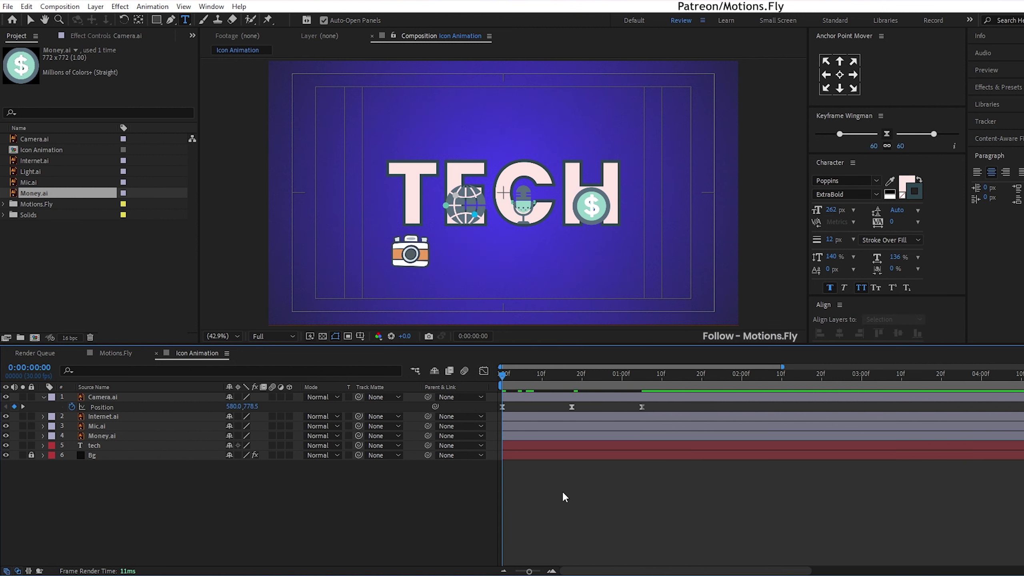
left_click(503, 511)
key("space")
Keyframe Camera.ai Scale: X 12% at 0:00:00:18, back to 20% at 0:00:01:05
key("apostrophe")
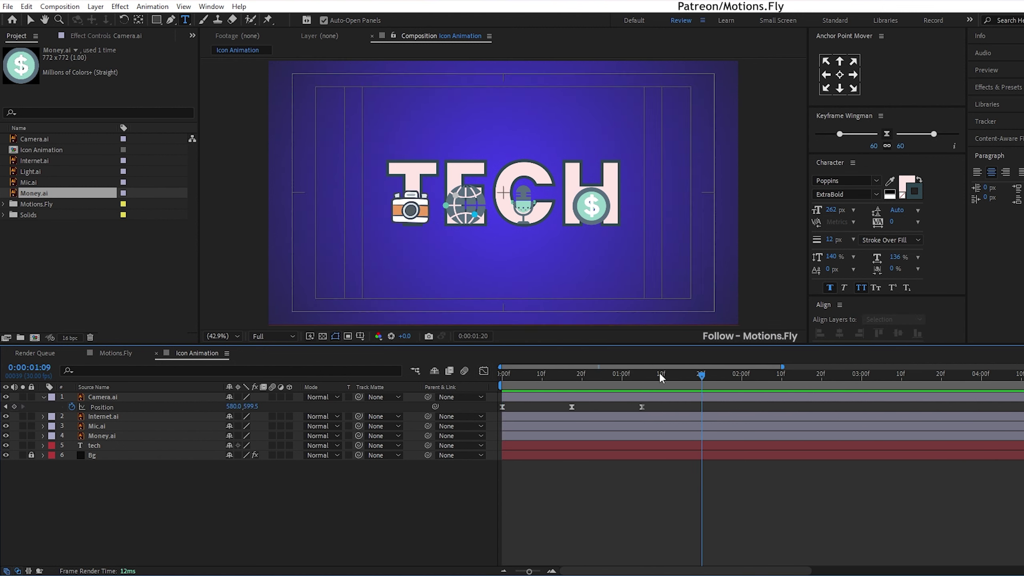
left_click(518, 398)
left_click(518, 399)
key("shift+s")
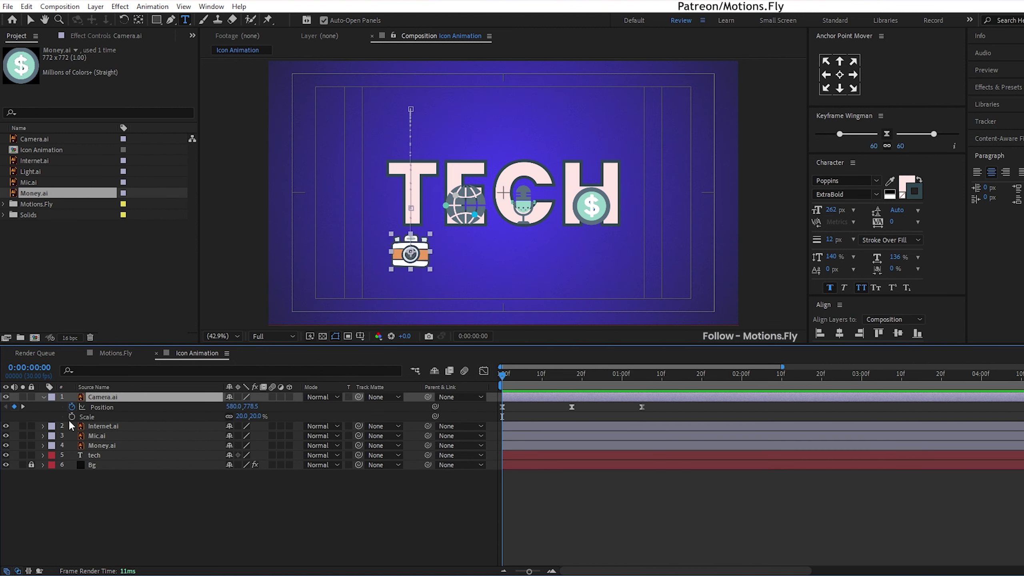
left_click(72, 417)
left_click(22, 406)
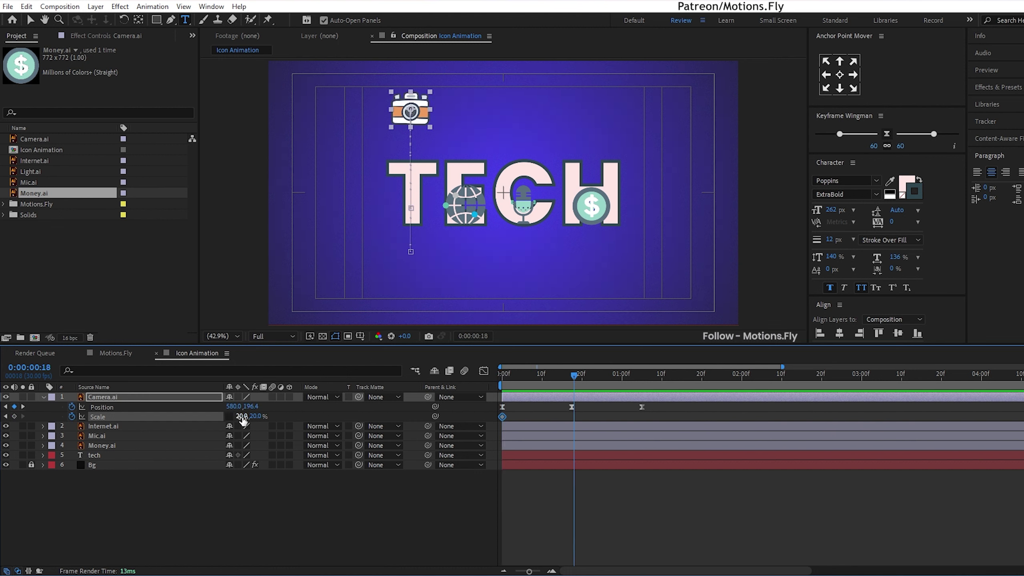
left_click_drag(241, 417, 239, 417)
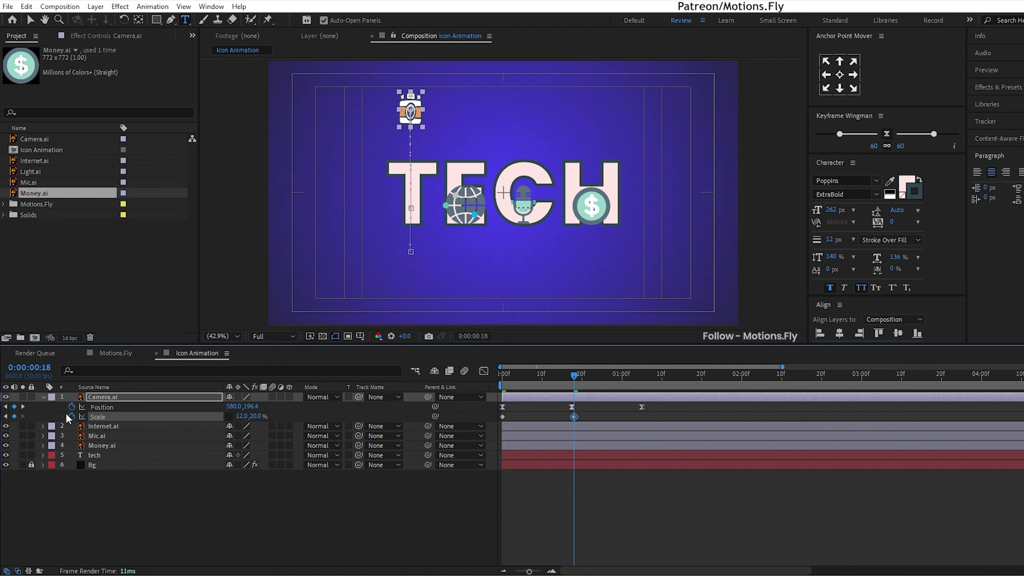
left_click(22, 407)
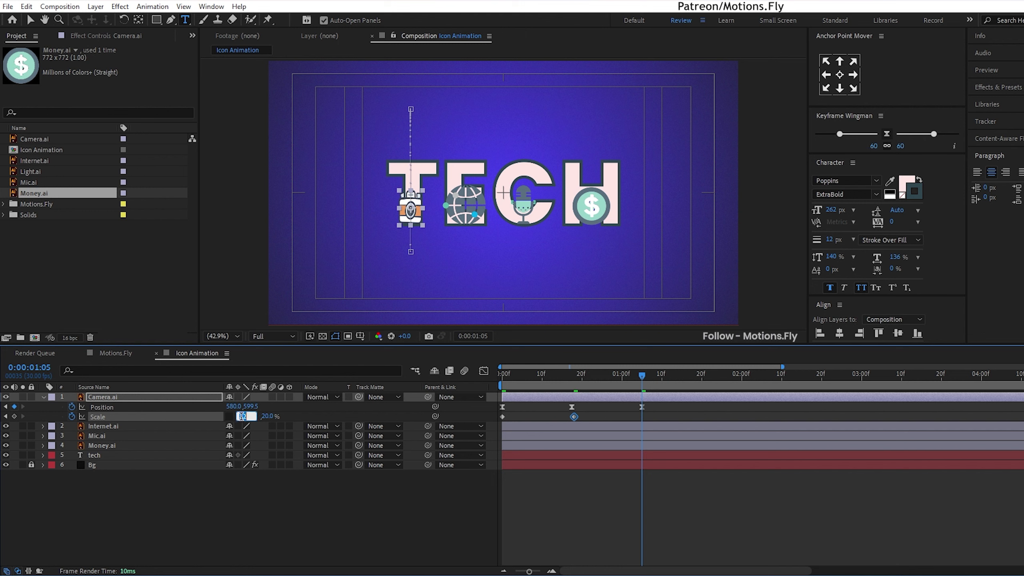
left_click(247, 416)
type("20")
left_click(584, 471)
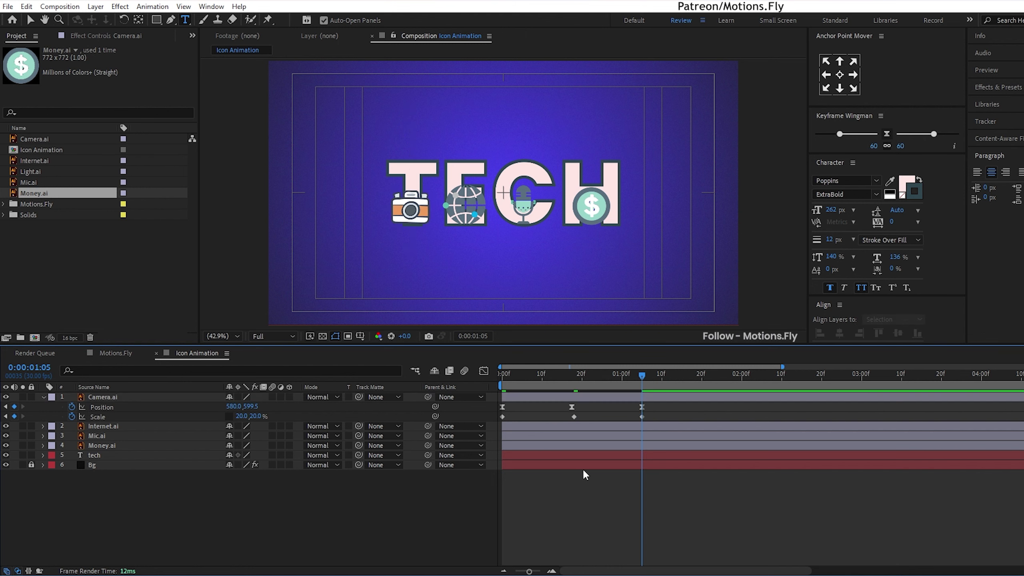
Ease the camera's Scale keyframes to 90% influence and return to frame 0
left_click(489, 416)
key("shift+F3")
left_click_drag(591, 491, 544, 453)
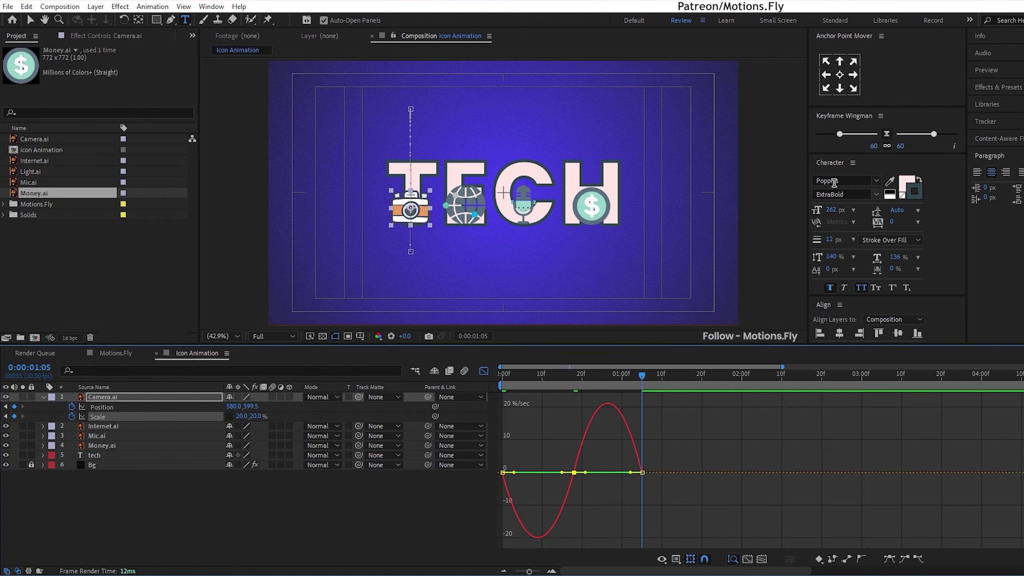
left_click_drag(840, 134, 820, 134)
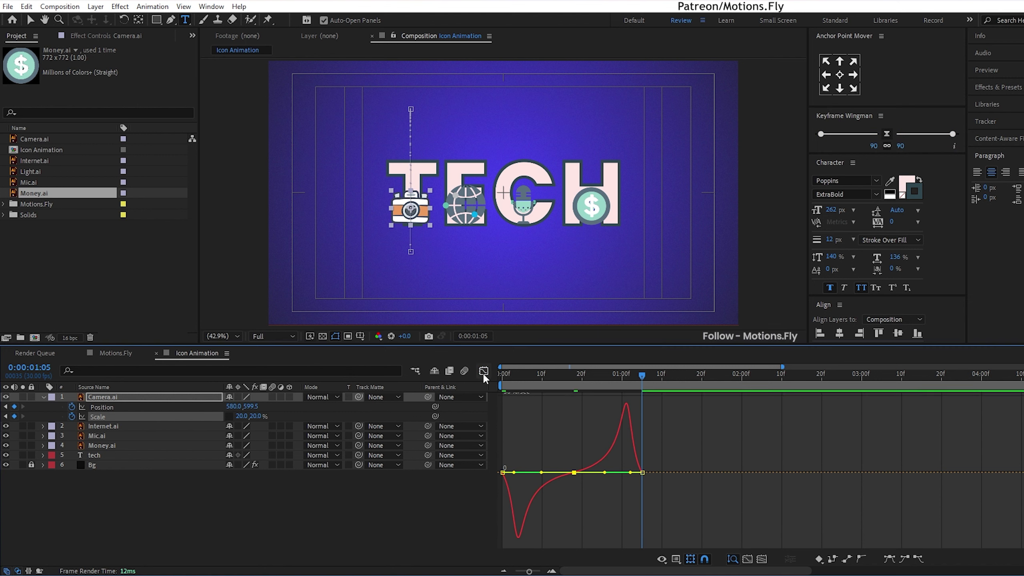
left_click(484, 370)
key("Home")
left_click(677, 512)
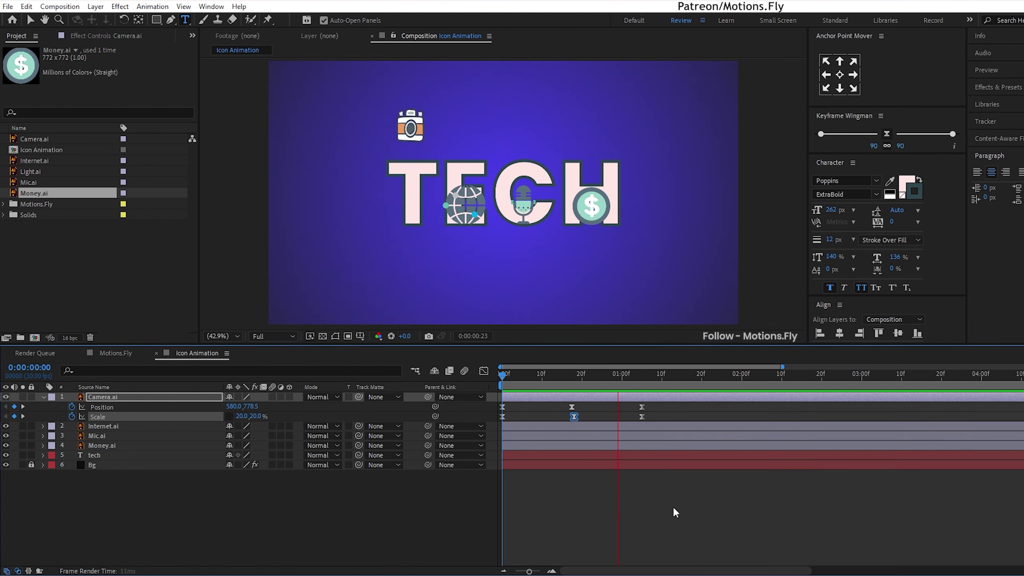
Paste the camera's bounce keyframes onto the Internet.ai, Mic.ai and Money.ai layers
key("apostrophe")
left_click_drag(650, 420, 546, 422)
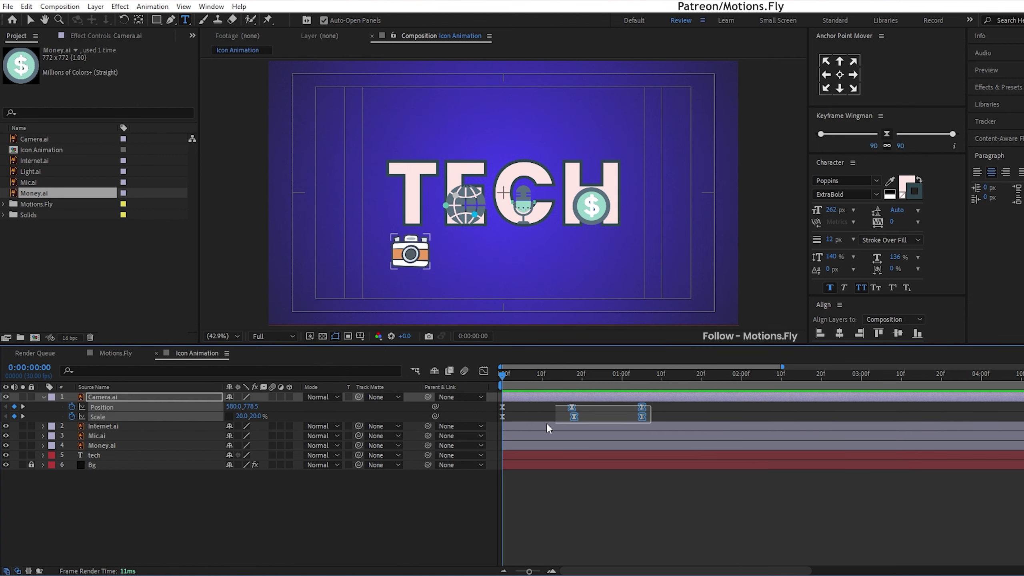
left_click(519, 470)
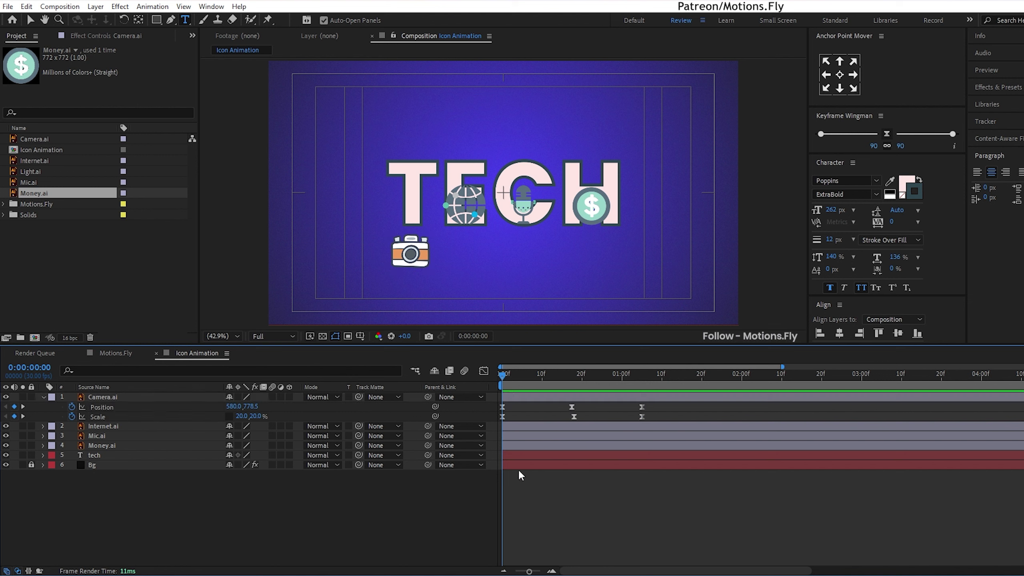
left_click(517, 426)
left_click(512, 443, "shift")
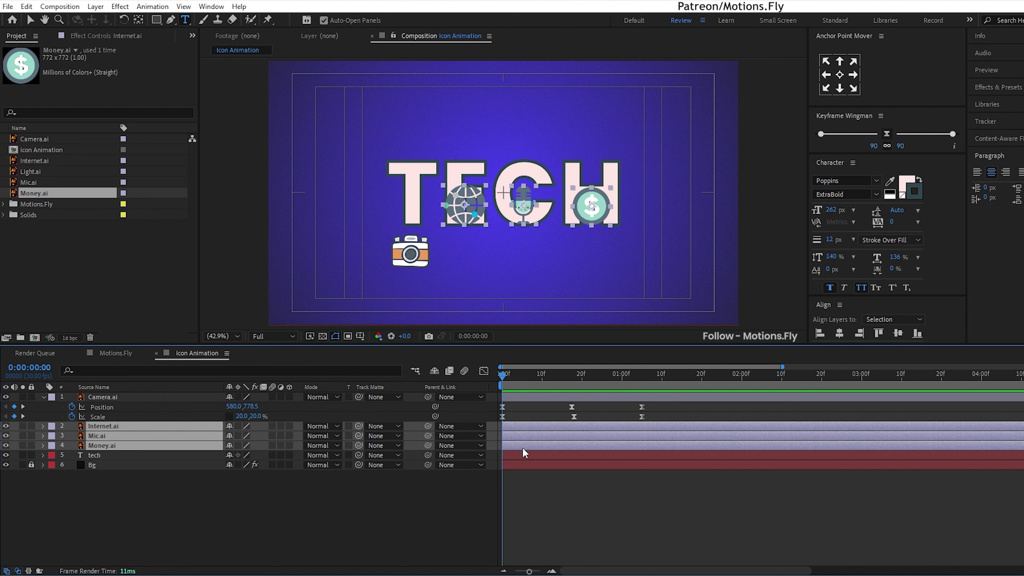
key("ctrl+v")
left_click(538, 492)
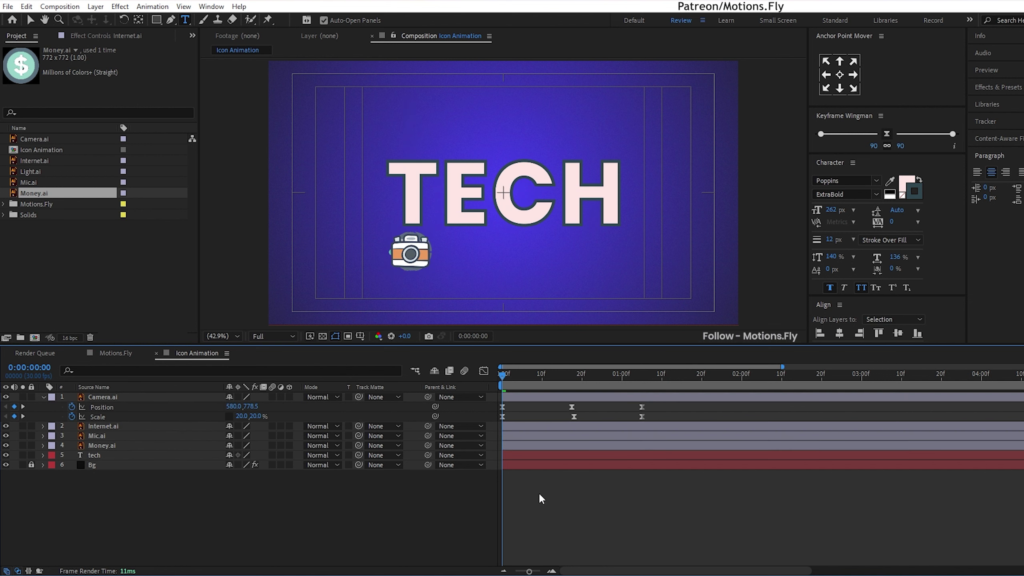
Check the camera's bounce start, then select all four icon layers at frame 0
left_click(521, 396)
key("u")
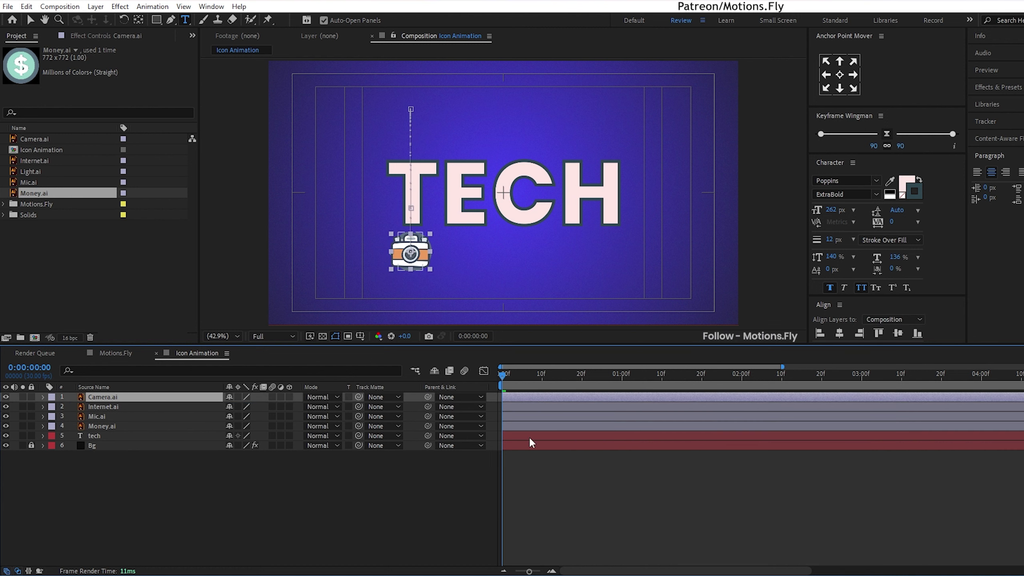
left_click_drag(503, 377, 504, 381)
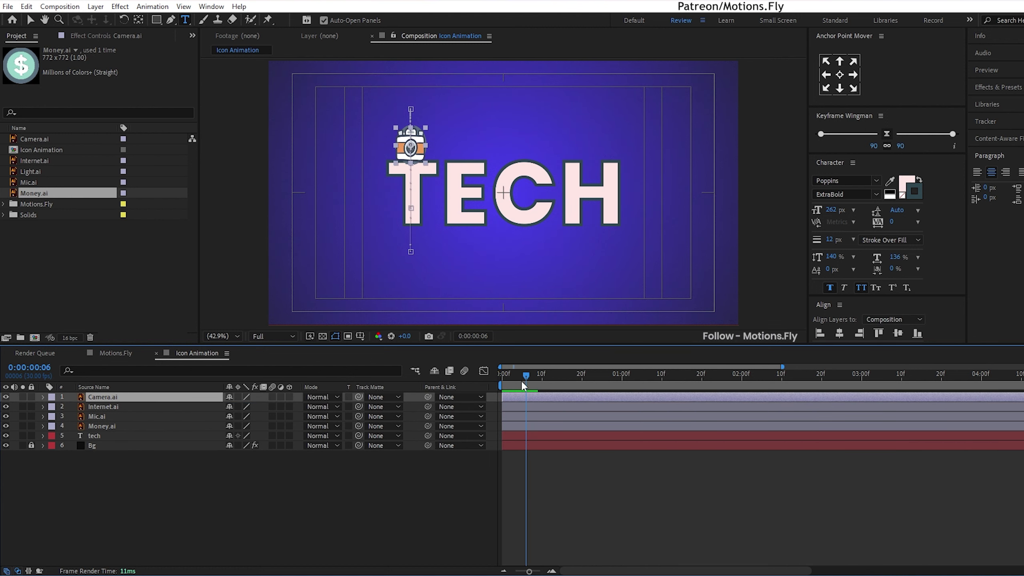
left_click(504, 381)
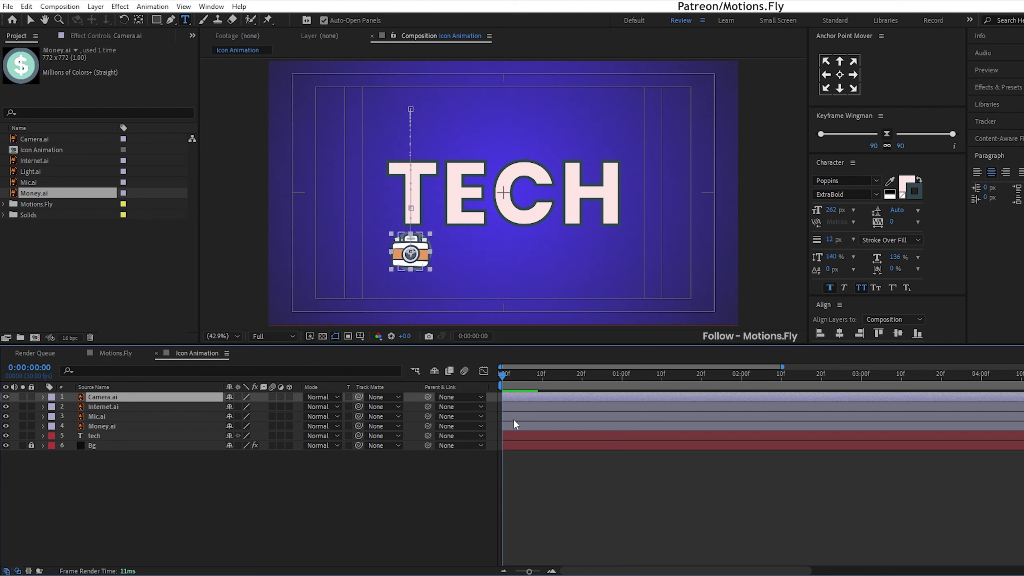
left_click(522, 406, "shift")
left_click(520, 426, "shift")
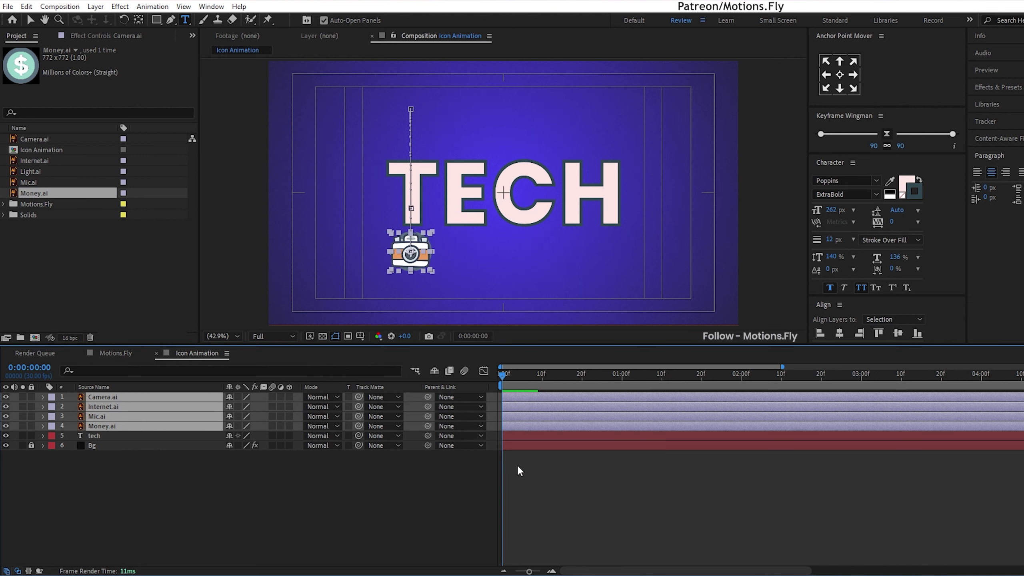
Shift all Internet.ai Position keyframes right to X 820
key("u")
left_click(569, 522)
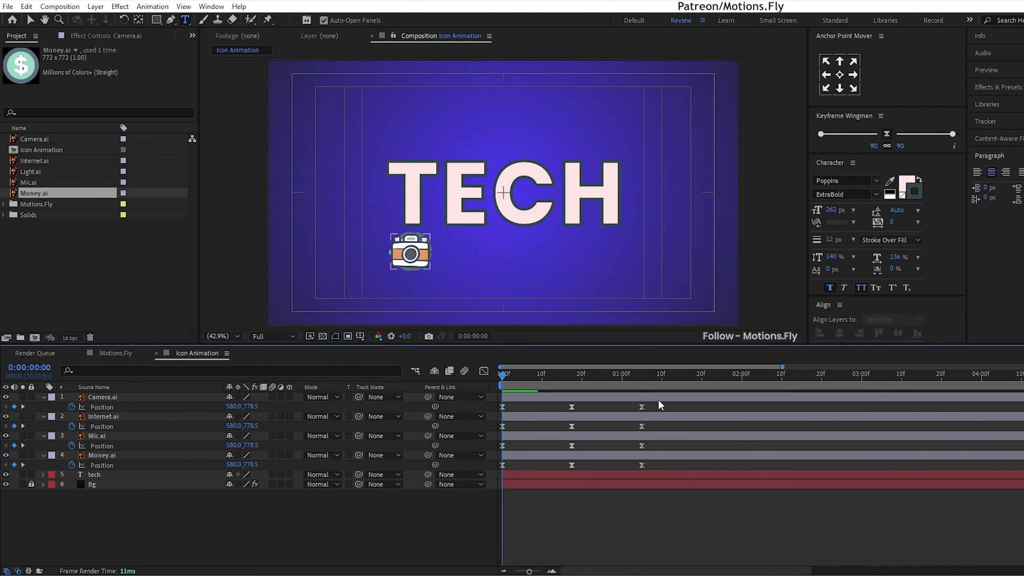
left_click_drag(665, 422, 504, 429)
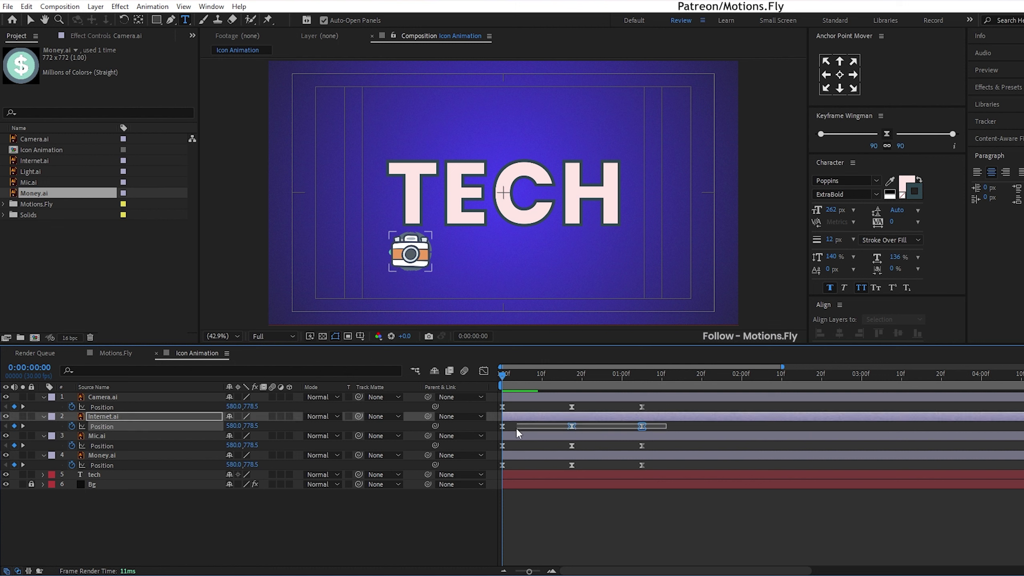
key("shift+Right")
key("shift+Right")
key("shift+Right")
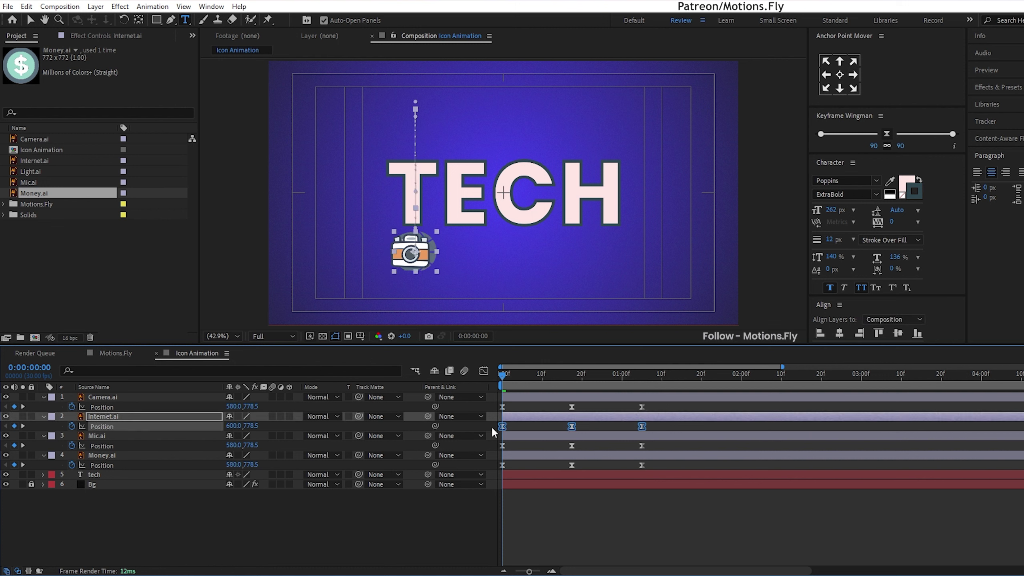
key("shift+Right")
key("shift+Right")
key("shift+Right")
key("shift+Right")
key("shift+Right")
key("shift+Right")
key("shift+Right")
key("shift+Right")
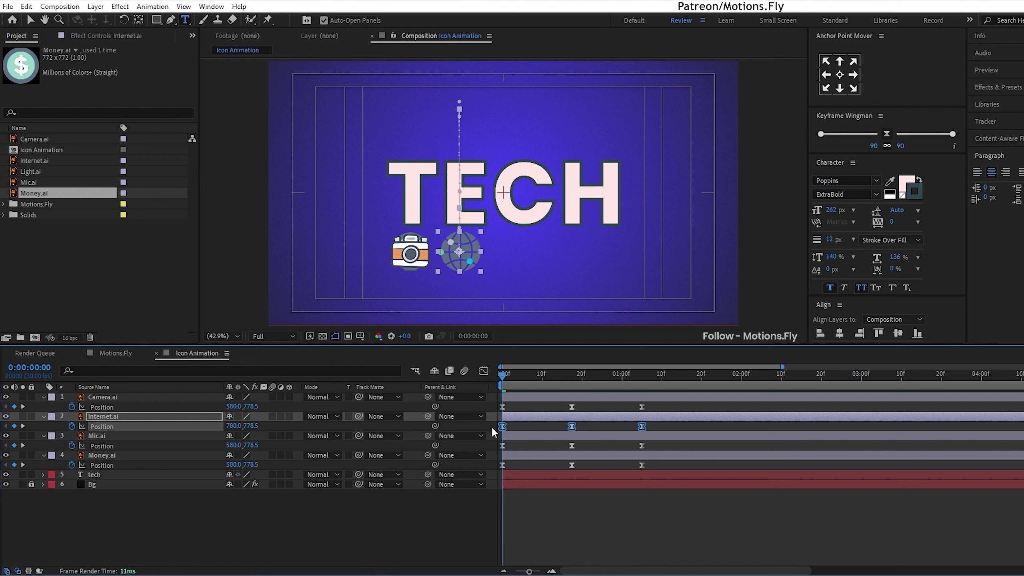
key("shift+Right")
key("shift+Right")
key("shift+Right")
key("shift+Right")
key("shift+Right")
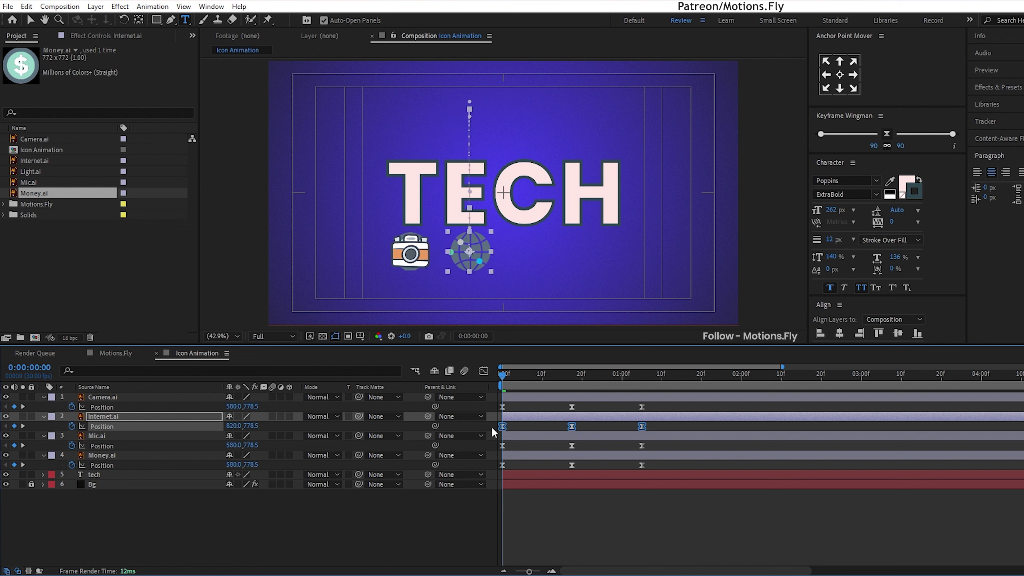
Shift the Mic.ai keyframes right to X 1060 and the Money.ai keyframes to 1320
left_click_drag(648, 441, 488, 448)
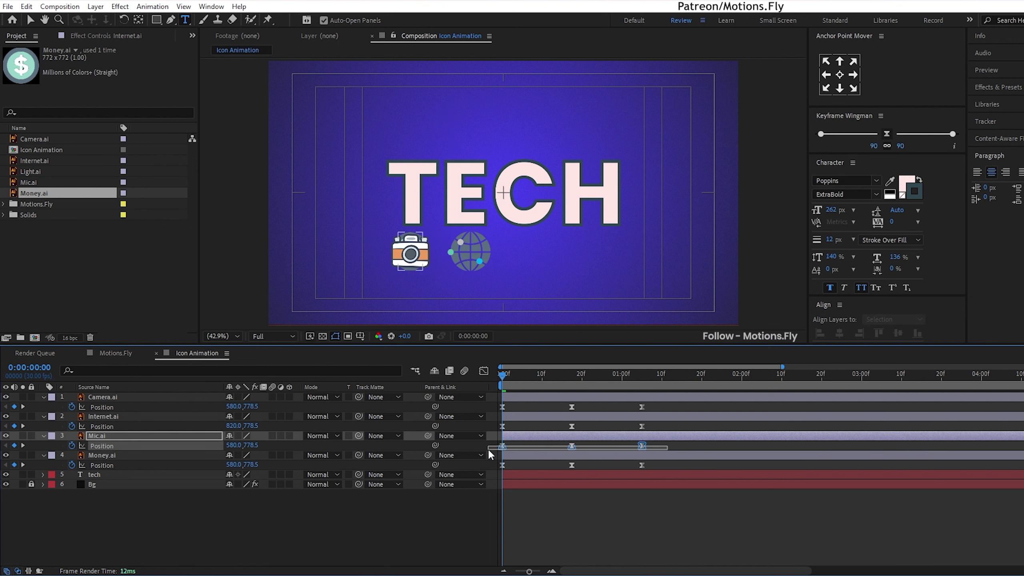
key("shift+Right")
key("shift+Right")
key("shift+Right")
key("shift+Right")
key("shift+Right")
key("shift+Right")
key("shift+Right")
key("shift+Right")
key("shift+Right")
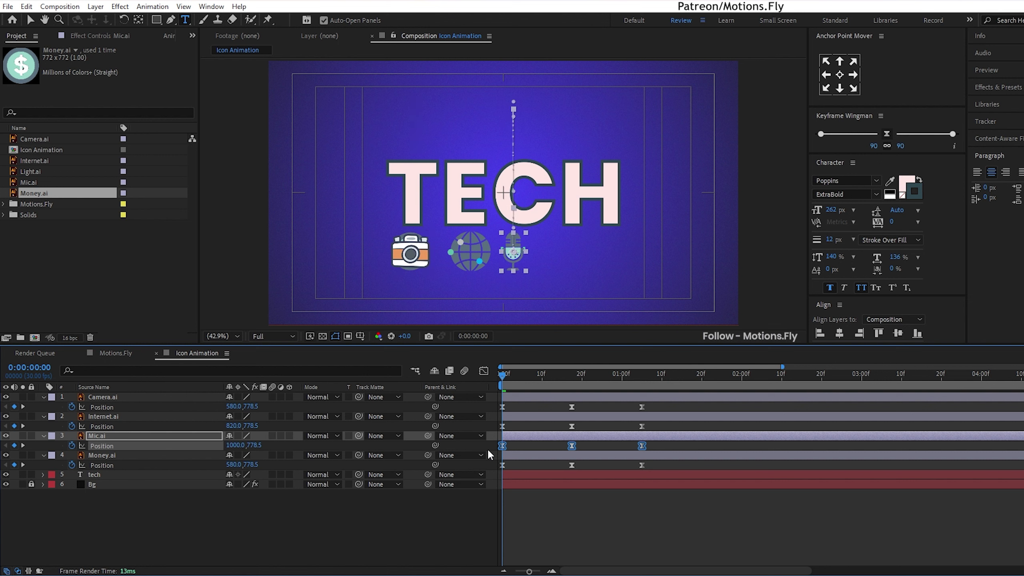
key("shift+Right")
key("shift+Right")
key("shift+Right")
left_click_drag(665, 462, 486, 471)
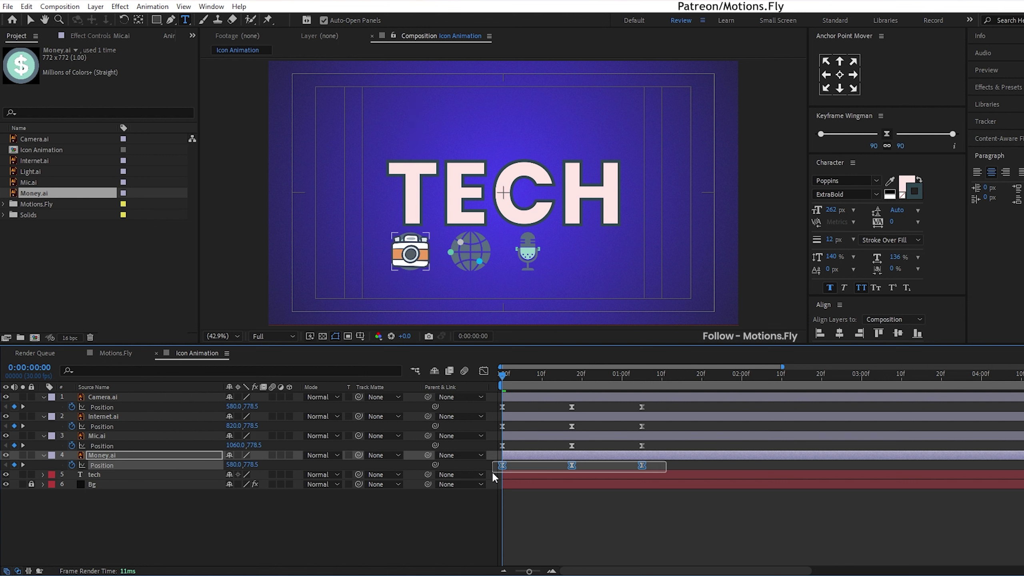
key("shift+Right")
key("shift+Right")
key("shift+Right")
key("shift+Right")
key("shift+Right")
key("shift+Right")
key("shift+Right")
key("shift+Right")
key("shift+Right")
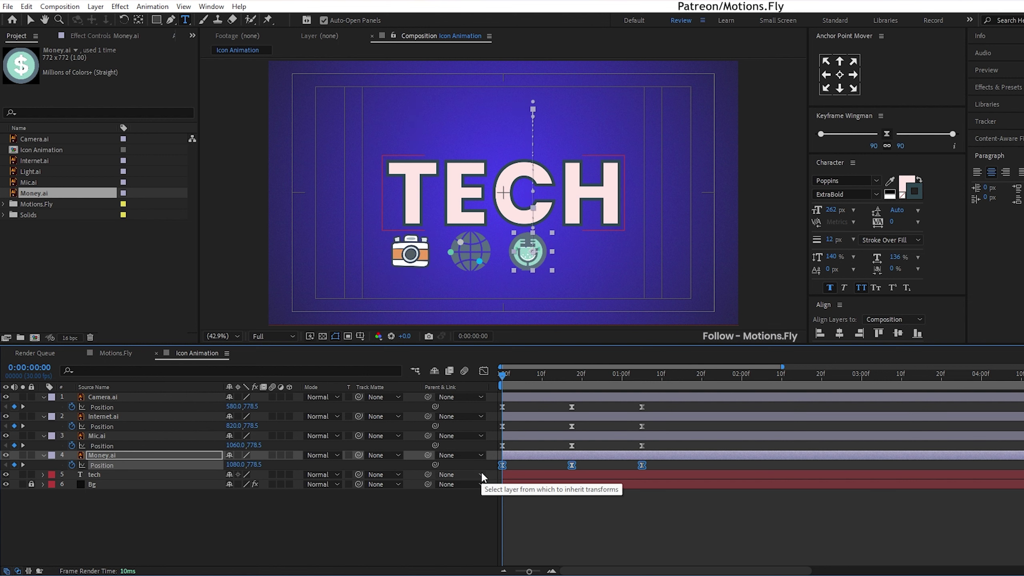
key("shift+Right")
key("shift+Right")
key("shift+Right")
key("shift+Right")
key("shift+Right")
key("shift+Right")
key("shift+Right")
key("shift+Right")
key("shift+Right")
key("shift+Right")
key("shift+Right")
key("shift+Right")
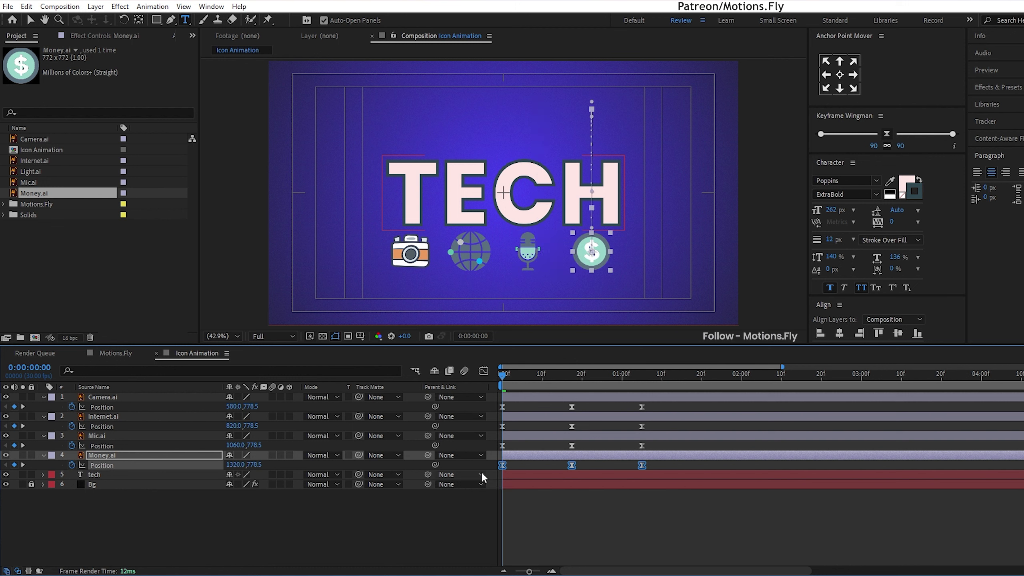
Collapse all layer properties and preview the four icons bouncing across the early frames
key("ctrl+a")
key("u")
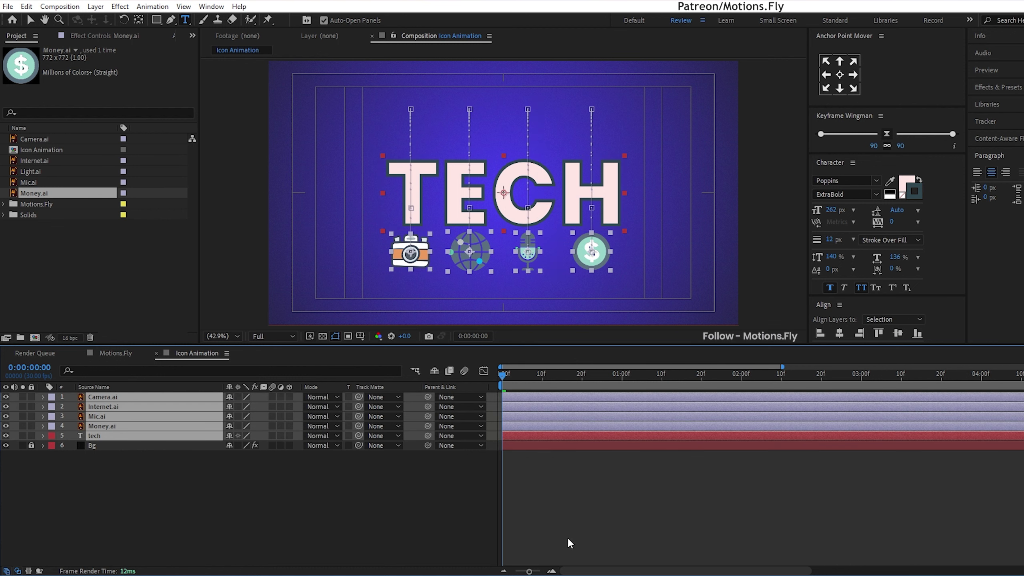
left_click(567, 537)
key("space")
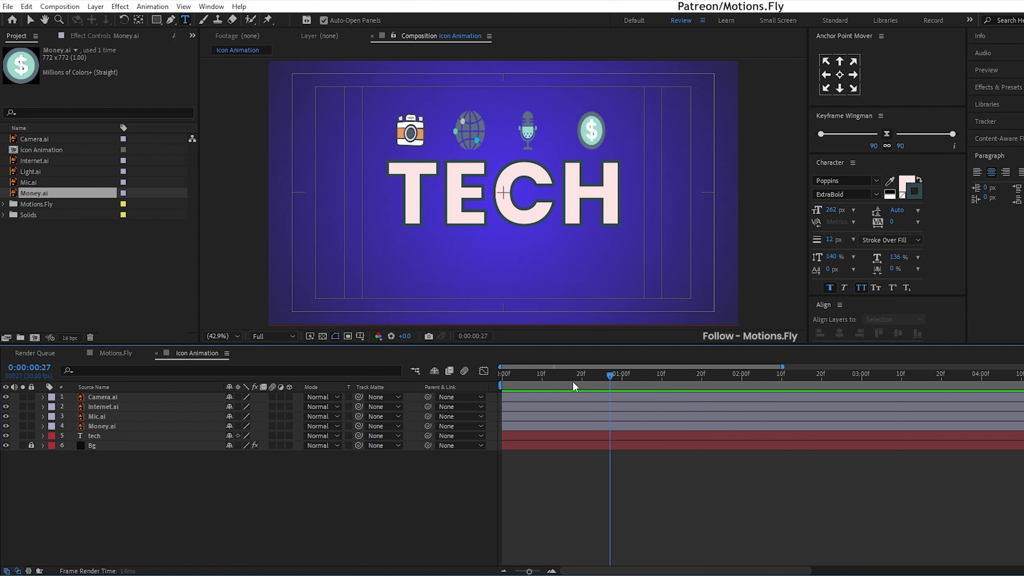
left_click(505, 398)
left_click(522, 426, "ctrl")
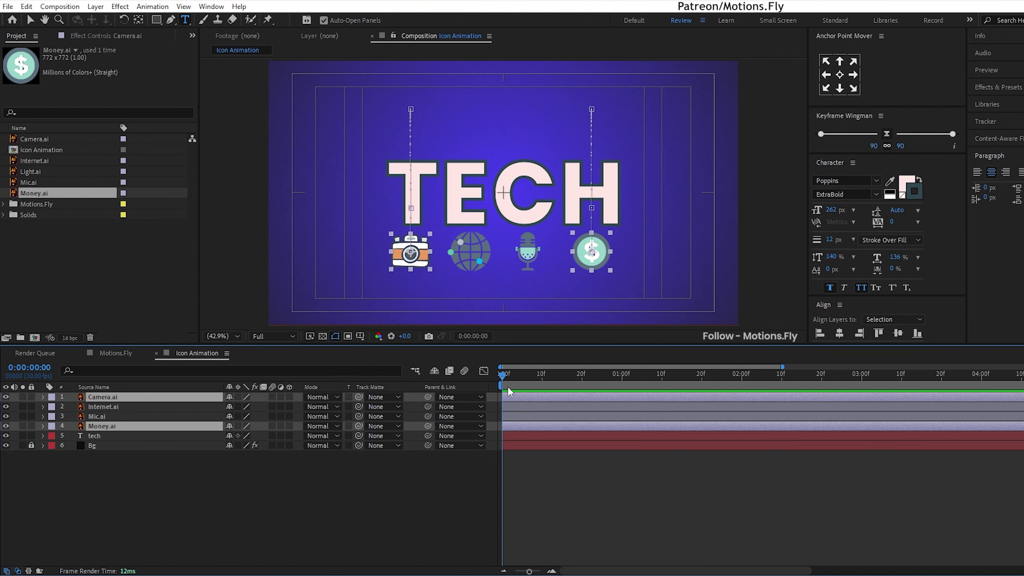
left_click(524, 408, "shift")
mouse_move(503, 378)
left_mouse_down()
mouse_move(533, 389)
mouse_move(507, 390)
mouse_move(530, 391)
left_mouse_up()
Shift the four icon layers so they start at frame 5
key("Home")
left_click(513, 455)
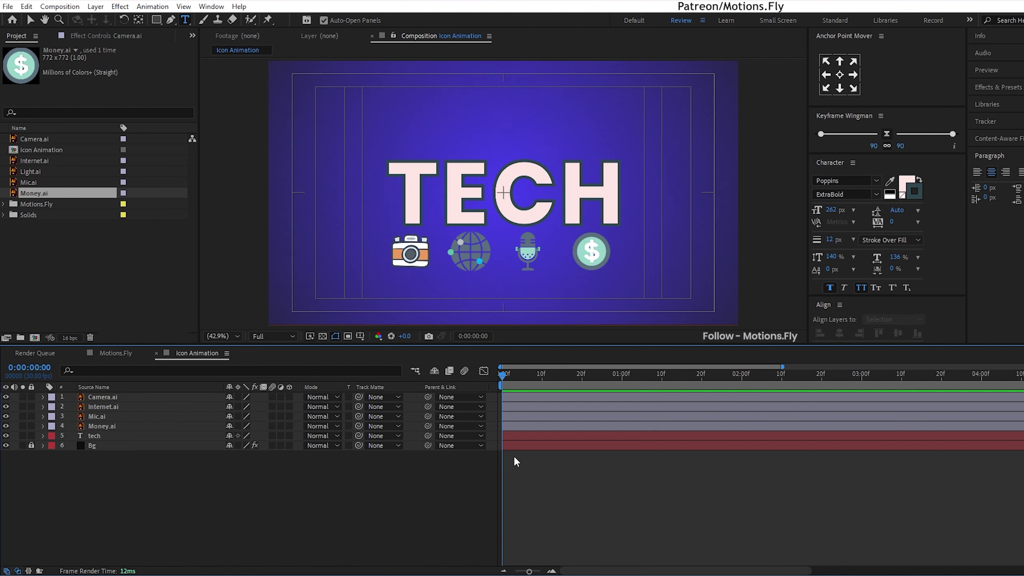
left_click(517, 424)
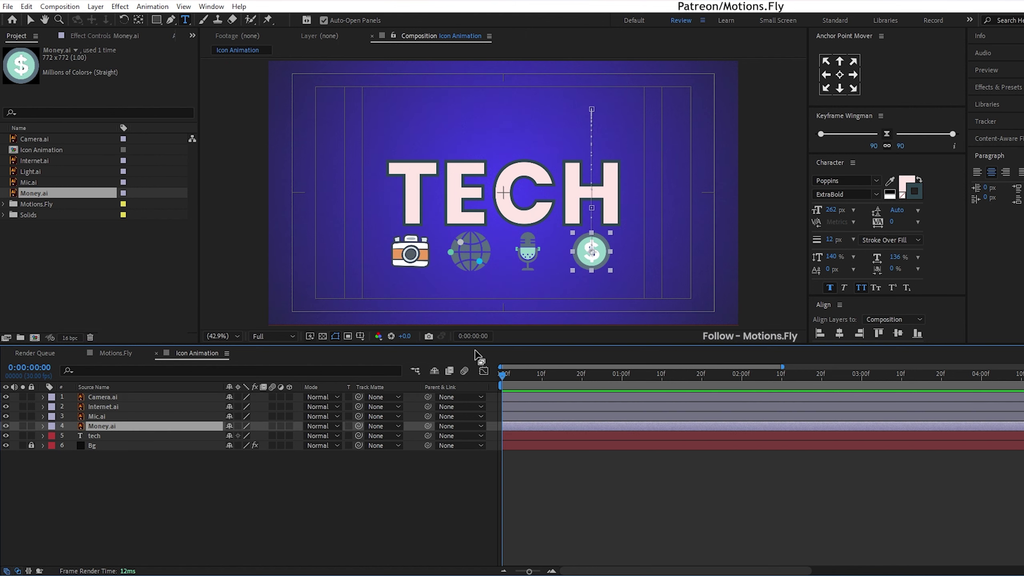
left_click(474, 336)
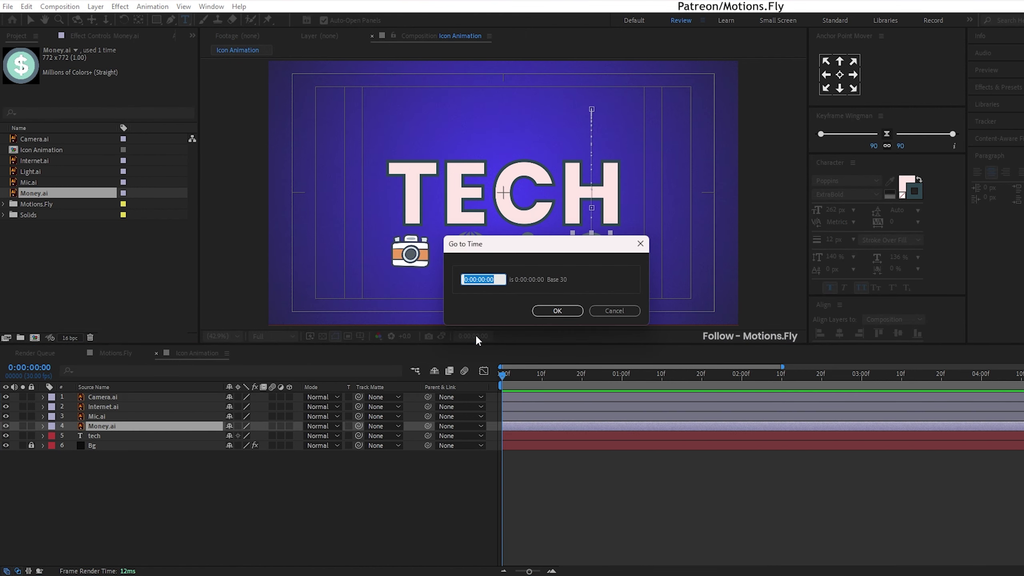
type("+05")
key("Return")
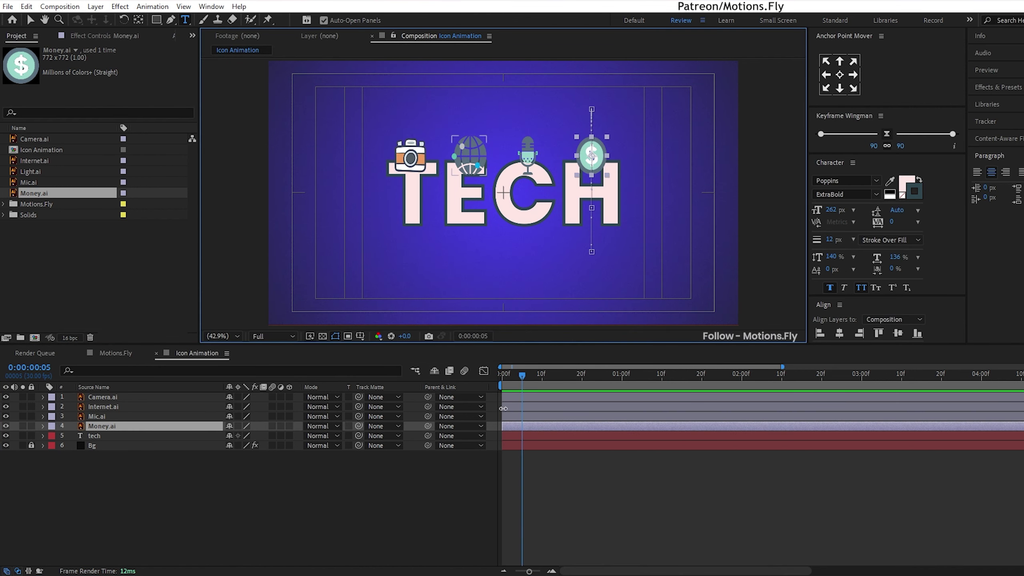
left_click(520, 397, "shift")
left_click_drag(520, 402, 534, 403)
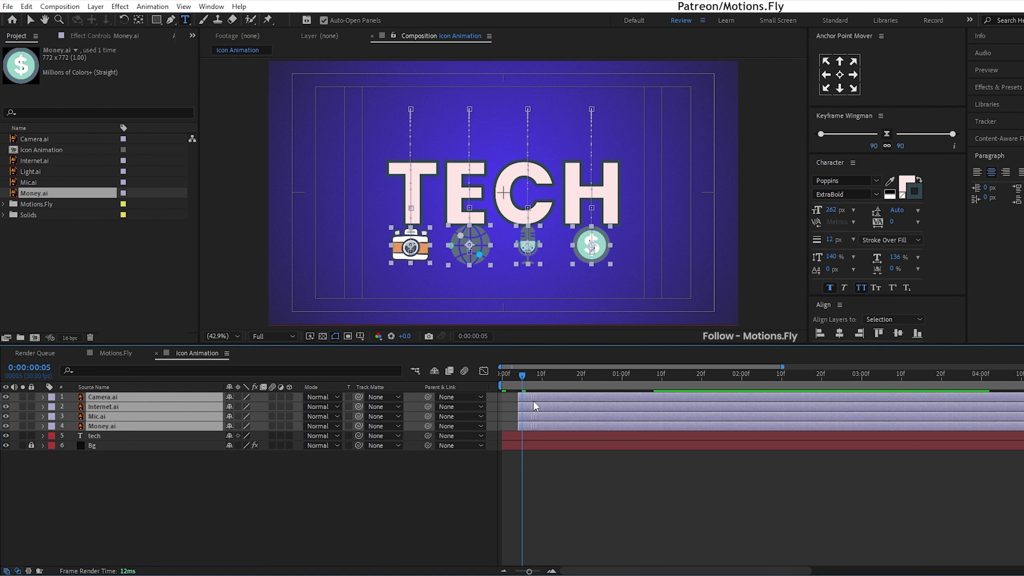
left_click(518, 378)
Reorder the icon layers as Money, Mic, Internet, Camera and select all four
left_click(532, 478)
left_click(525, 427)
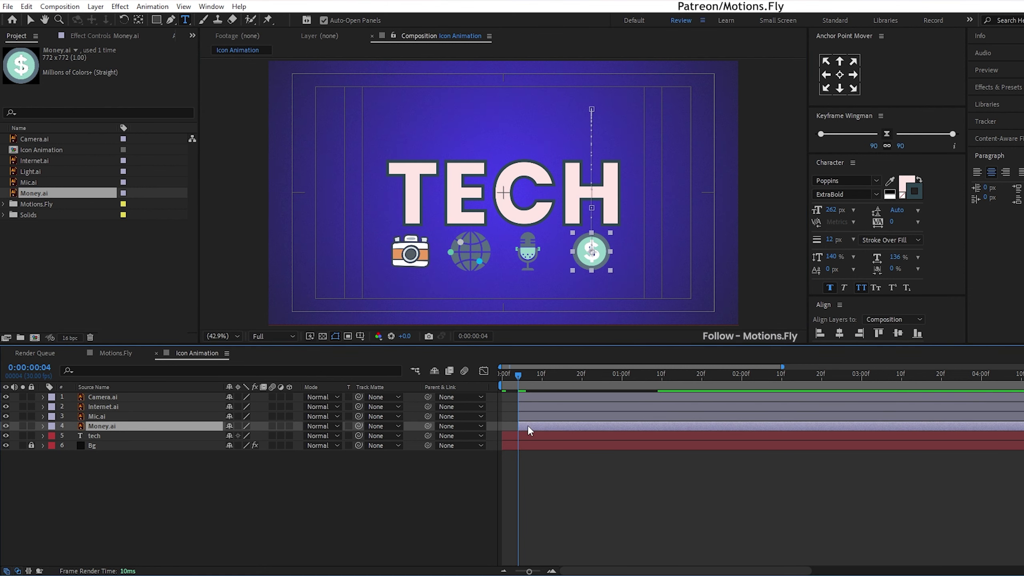
left_click(158, 501)
mouse_move(106, 397)
left_mouse_down()
mouse_move(116, 430)
mouse_move(112, 413)
left_mouse_up()
left_click(548, 426)
left_click(548, 415)
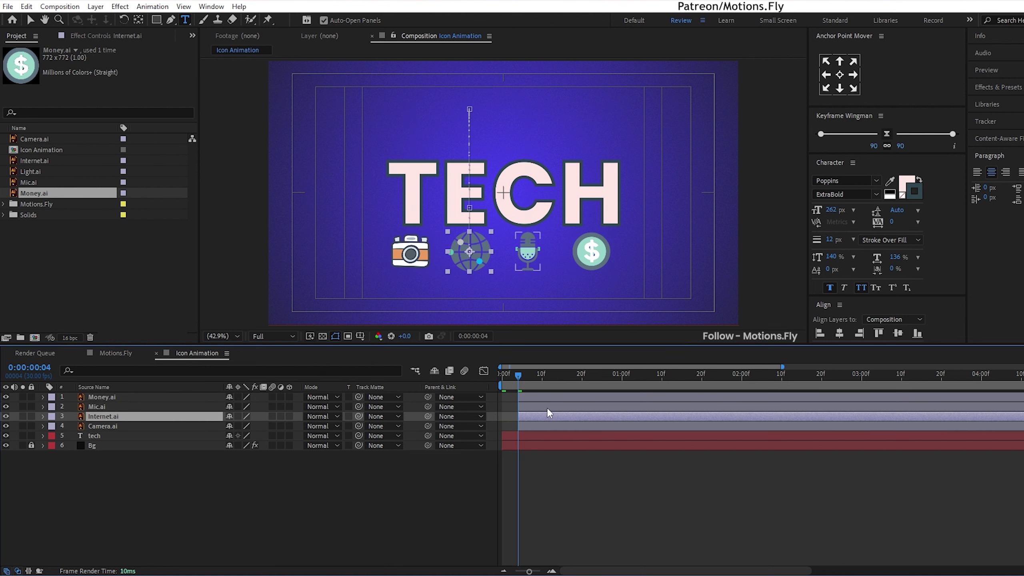
left_click(548, 408)
left_click(546, 397)
left_click(533, 417)
left_click(533, 426)
left_click(535, 397, "shift")
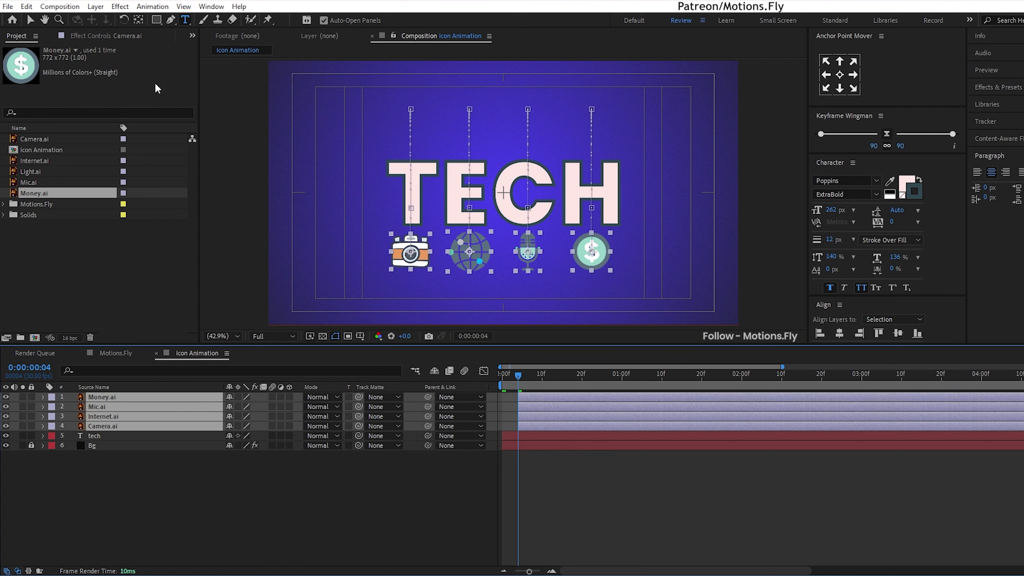
Offset the icons' in-points with Motion Tools sequence layers and preview the staggered pop-ups
left_click(121, 169)
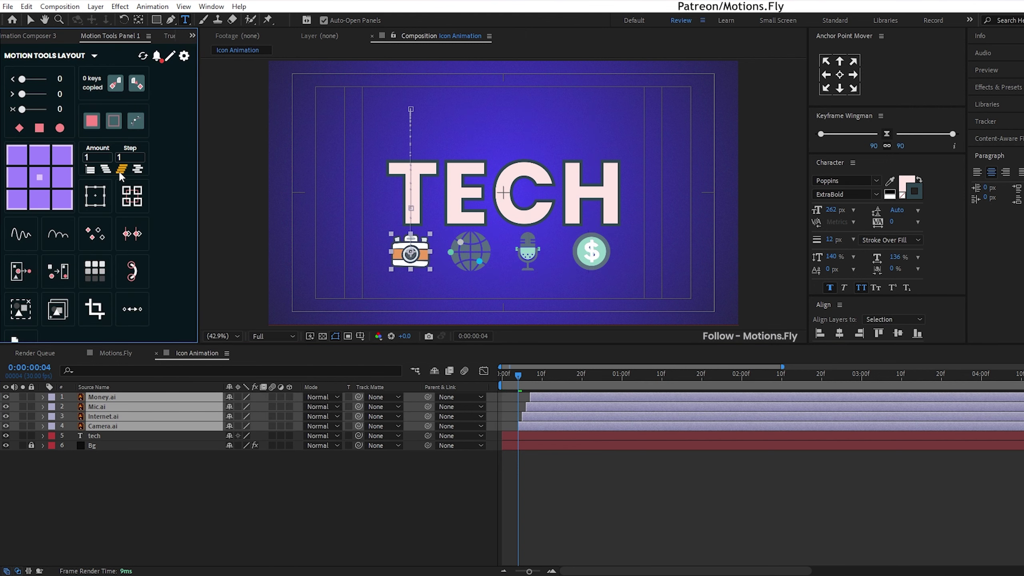
left_click(118, 170)
left_click(404, 462)
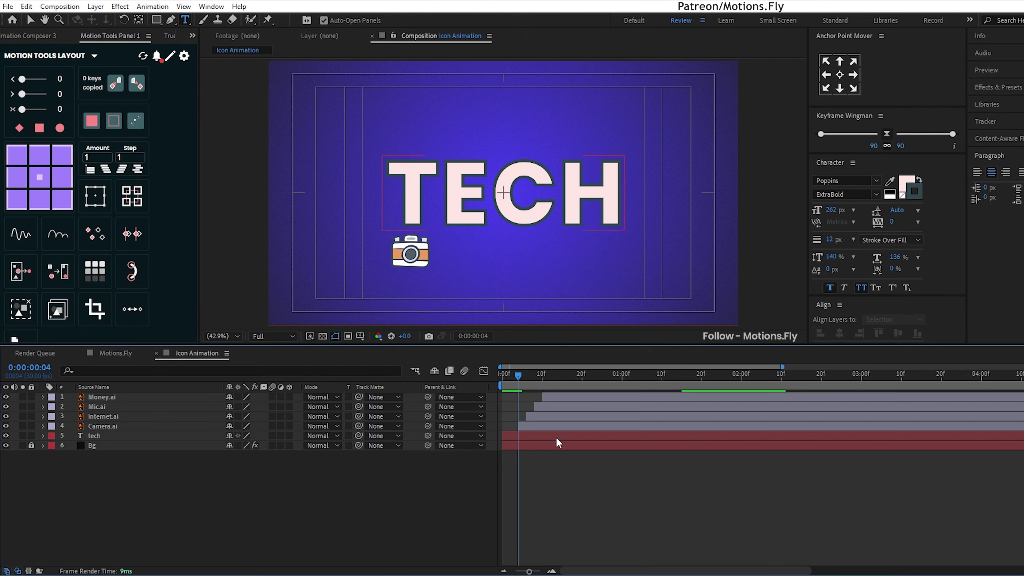
left_click_drag(518, 375, 513, 403)
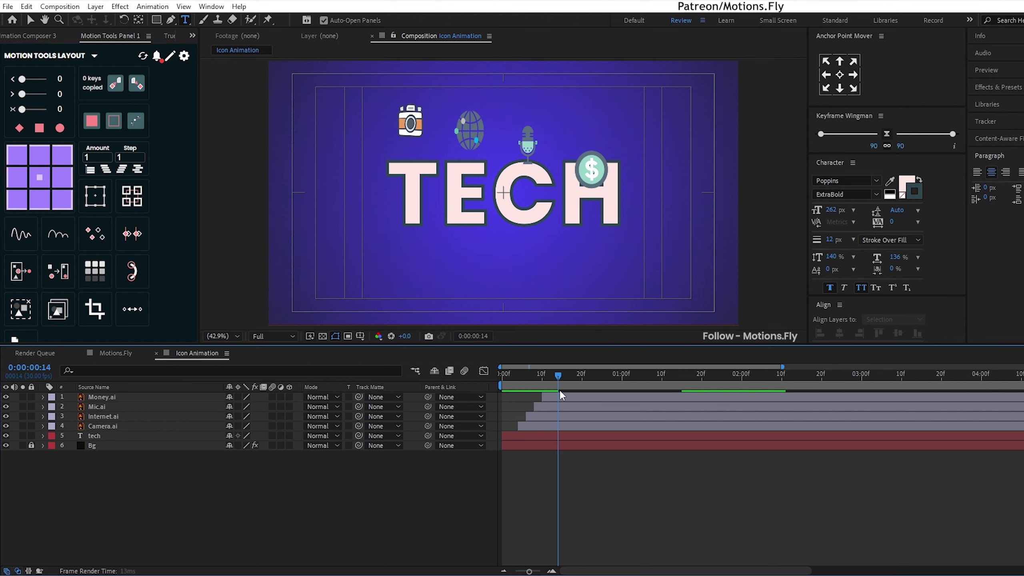
key("space")
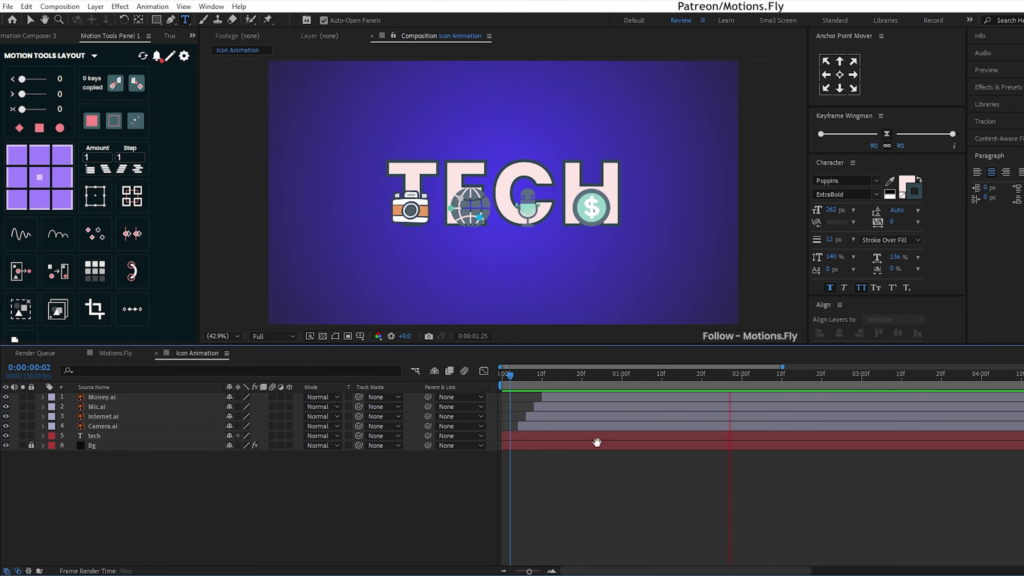
left_click(562, 378)
left_click_drag(560, 380, 518, 382)
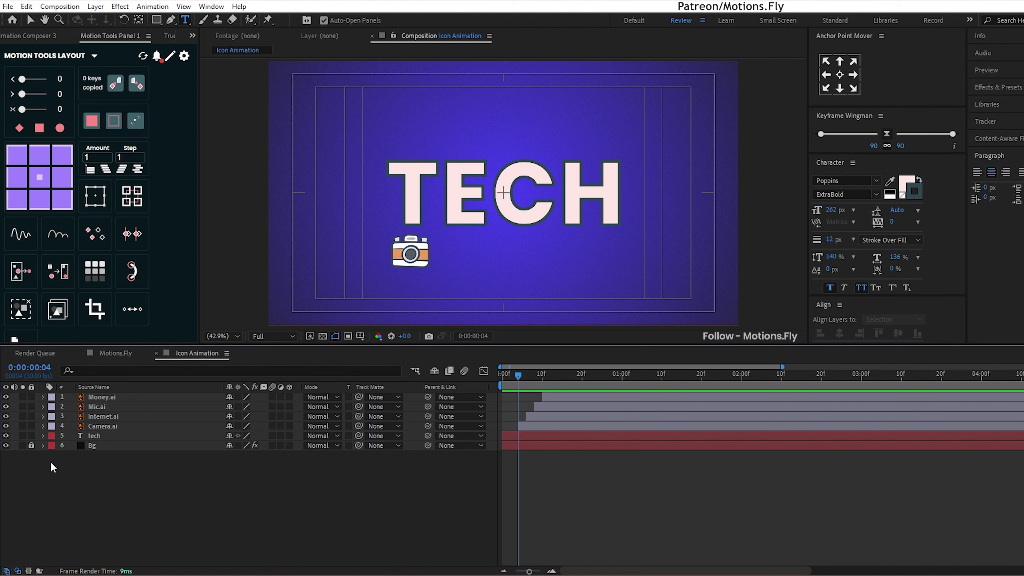
key("Home")
Duplicate the tech text layer with Ctrl+D
left_click(107, 437)
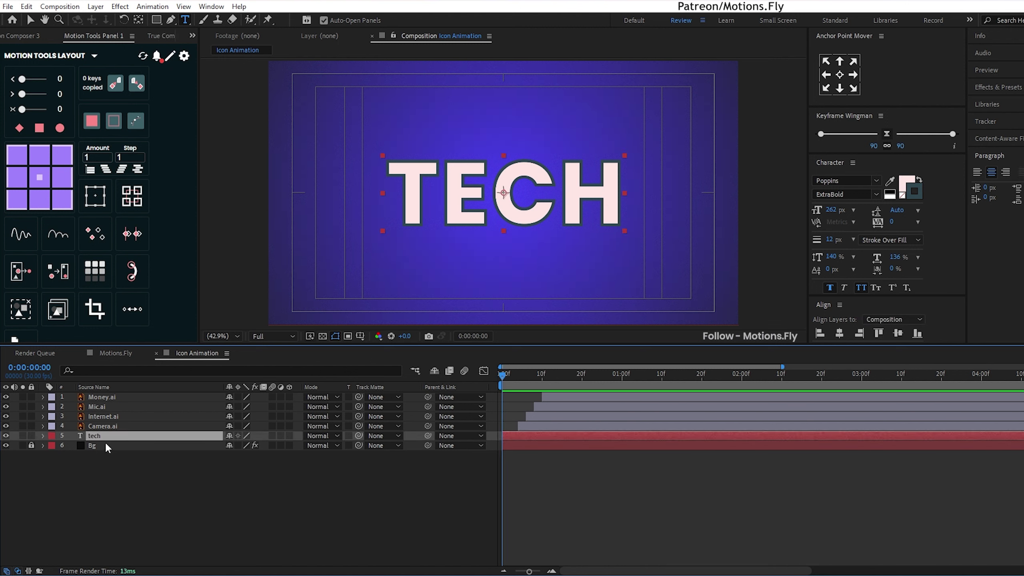
key("ctrl+d")
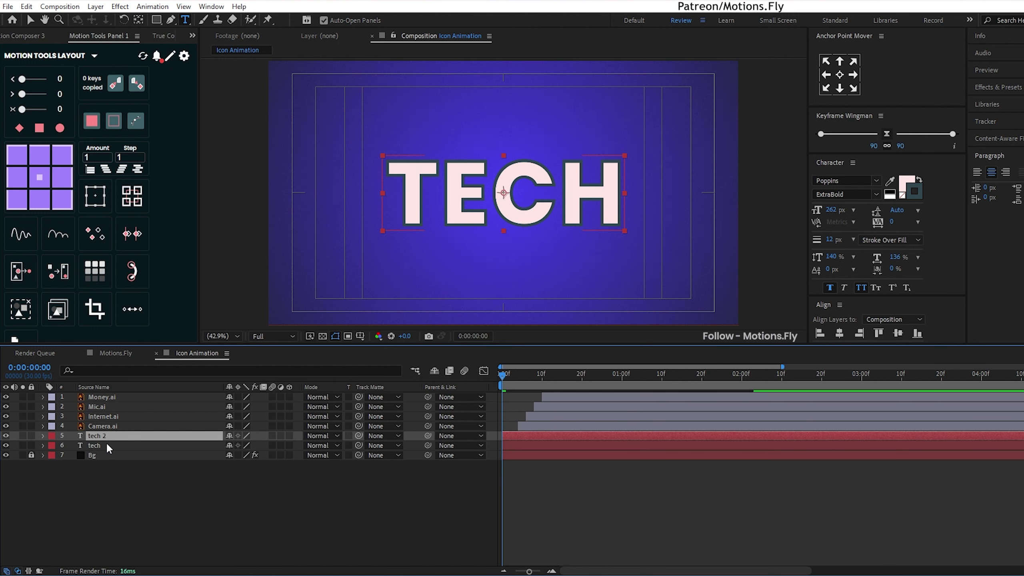
key("ctrl+d")
key("ctrl+d")
key("ctrl+d")
Change the original TECH text's fill colour to red E92727
left_click(108, 476)
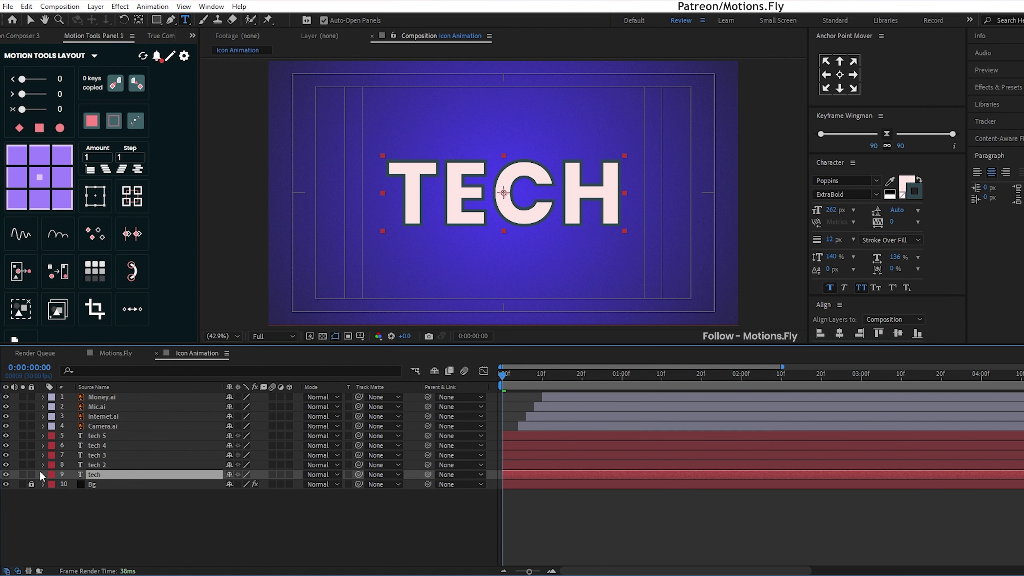
left_click(905, 189)
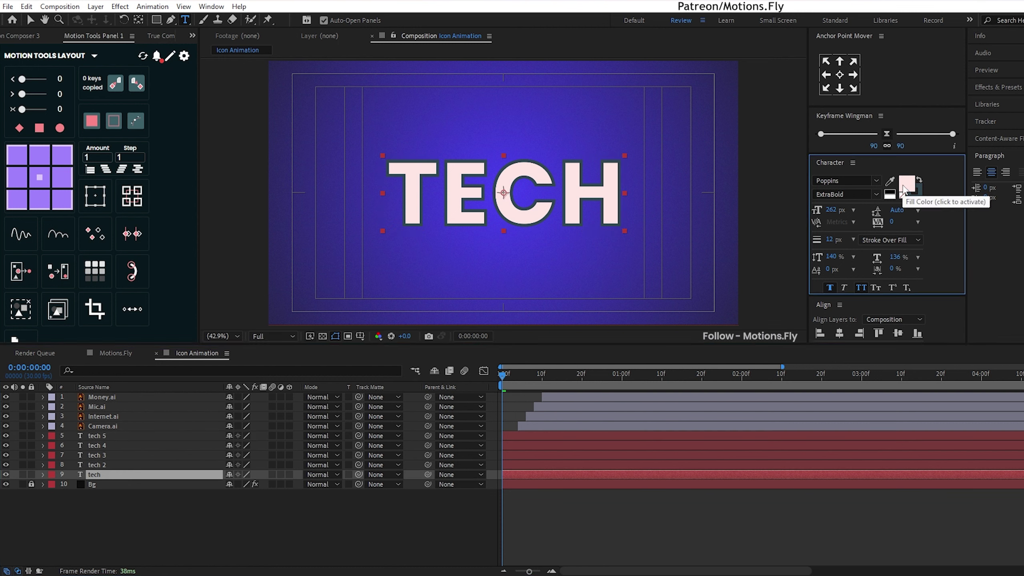
left_click(911, 190)
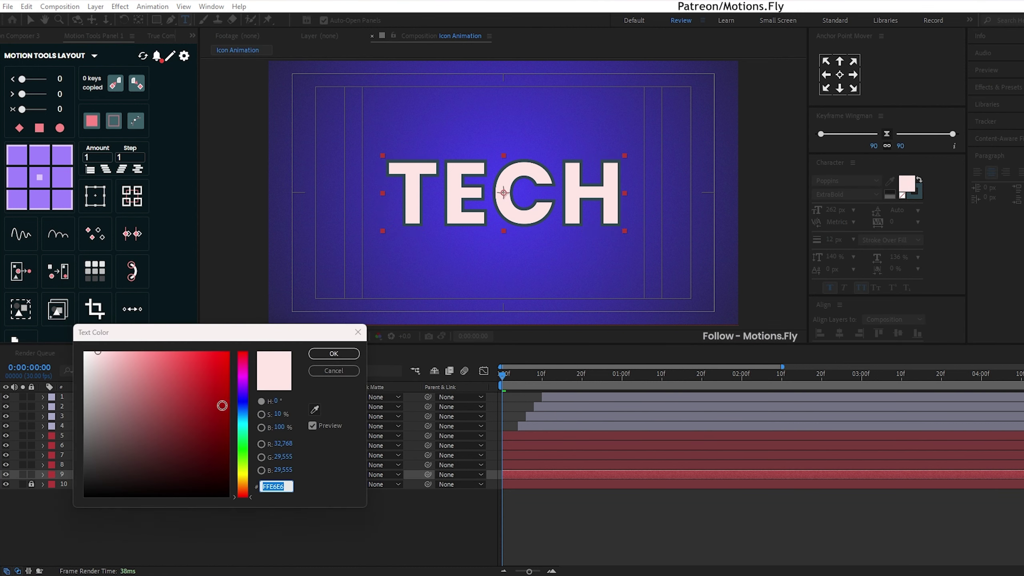
type("E92727")
left_click(328, 357)
left_click(22, 473)
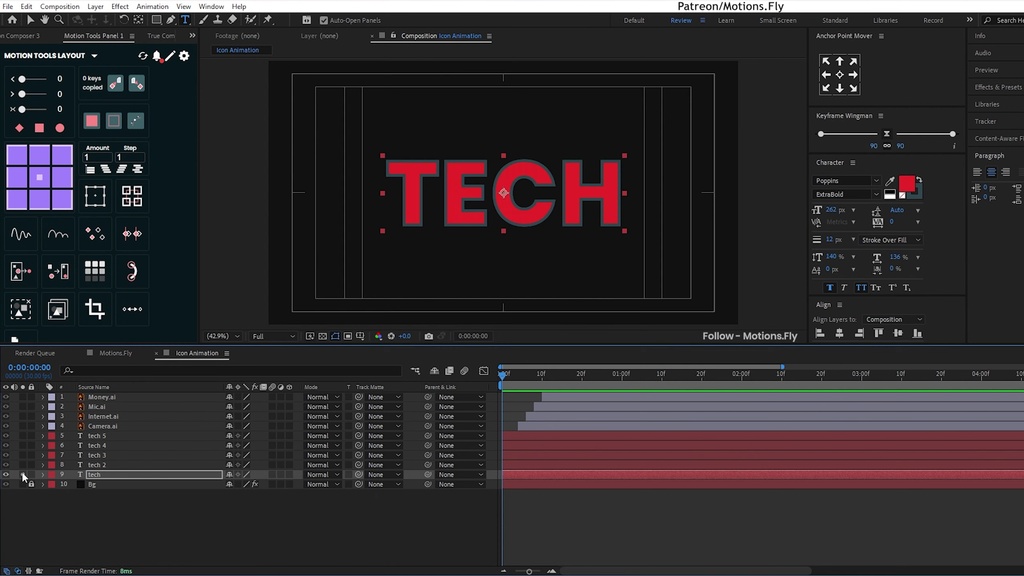
left_click(22, 474)
Cut the tech 2 and tech 3 copies down to the single letters T and E
left_click(107, 464)
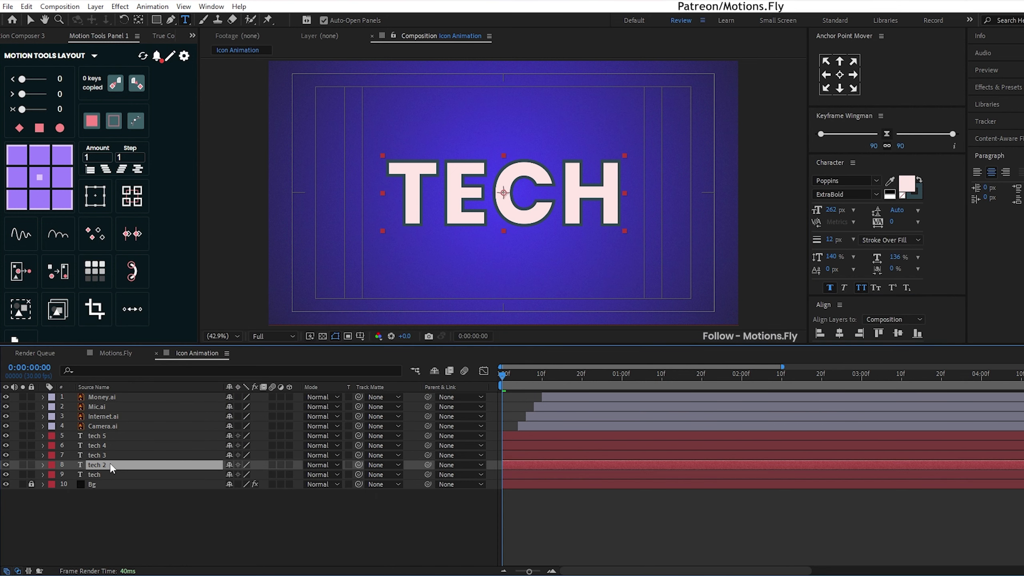
left_click_drag(113, 468, 278, 363)
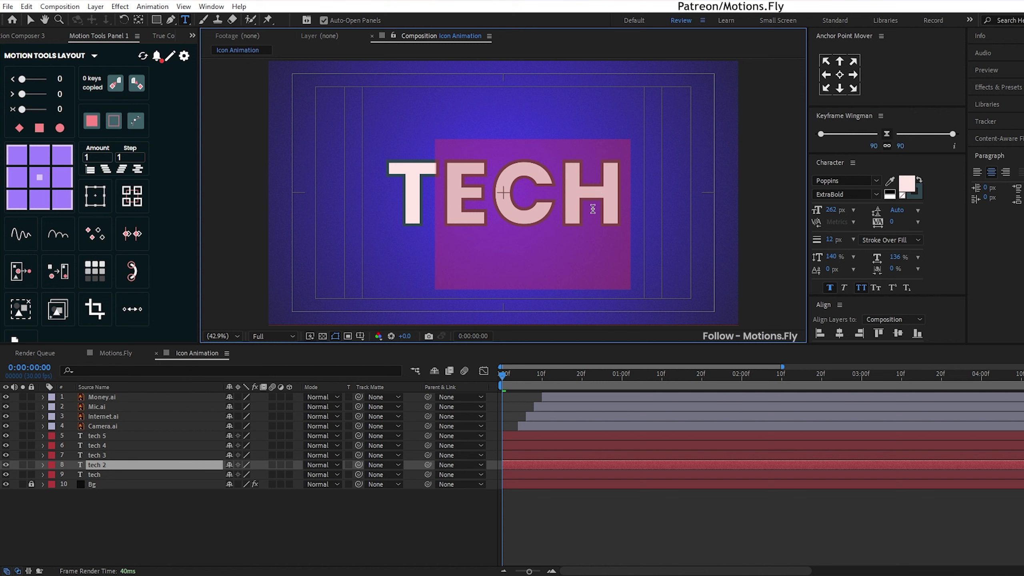
type("t")
left_click(102, 458)
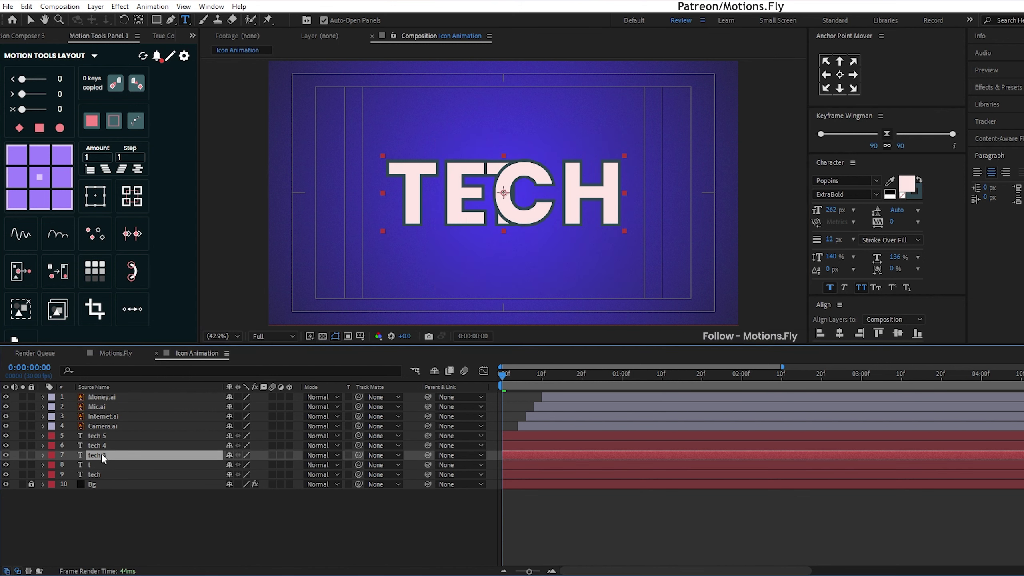
double_click(102, 458)
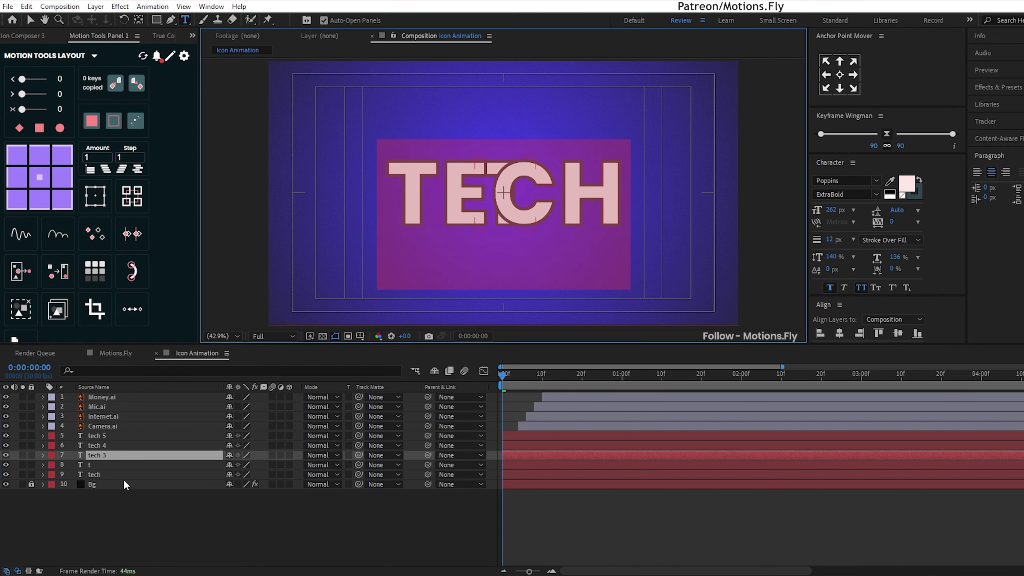
left_click(438, 207)
mouse_move(438, 207)
left_mouse_down()
mouse_move(397, 206)
mouse_move(672, 202)
left_mouse_up()
key("BackSpace")
key("BackSpace")
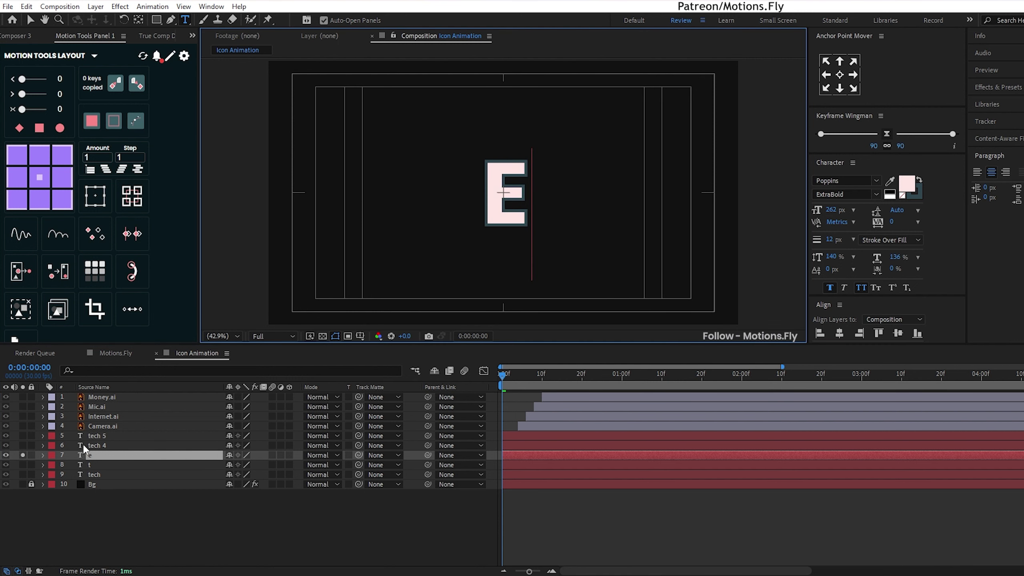
Cut the tech 4 copy's text down to just the letter C
double_click(85, 445)
left_click(496, 206)
left_click_drag(496, 205, 378, 204)
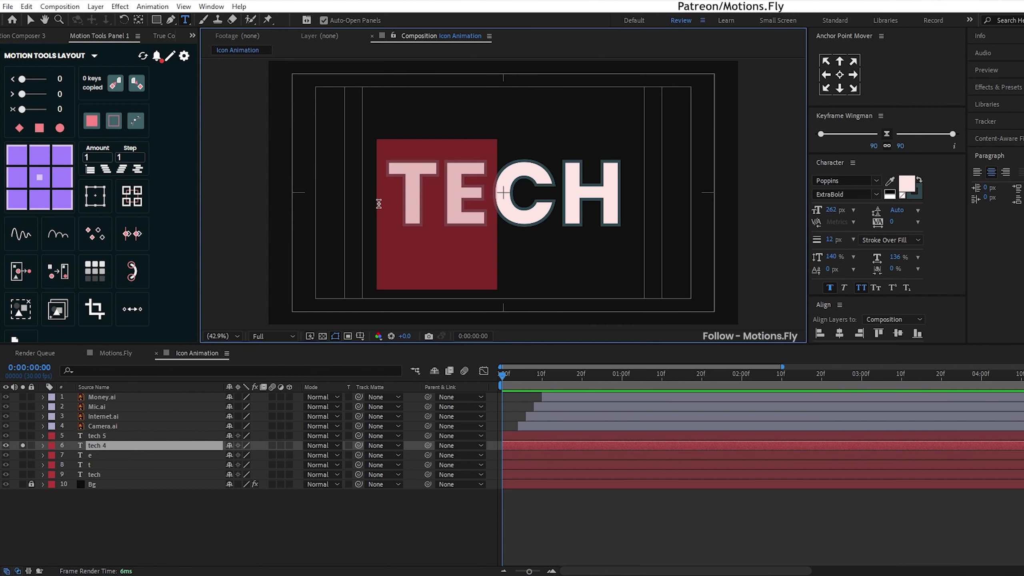
key("BackSpace")
key("BackSpace")
mouse_move(510, 192)
left_mouse_down()
mouse_move(575, 194)
mouse_move(379, 224)
left_mouse_up()
left_click(23, 436, "alt")
key("BackSpace")
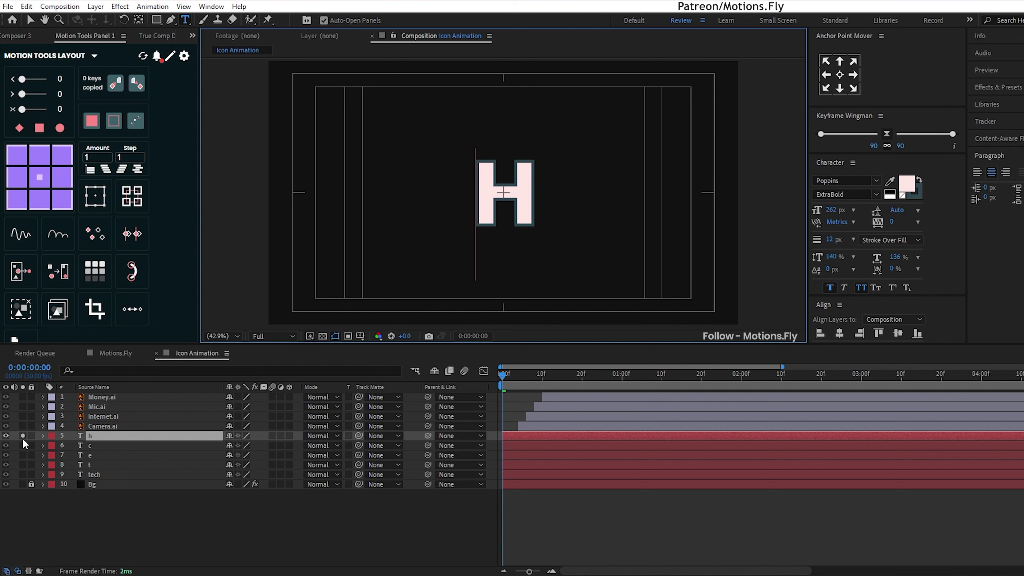
left_click(22, 436)
Nudge the t and e letter layers left onto the T and E
left_click(128, 506)
left_click(96, 465)
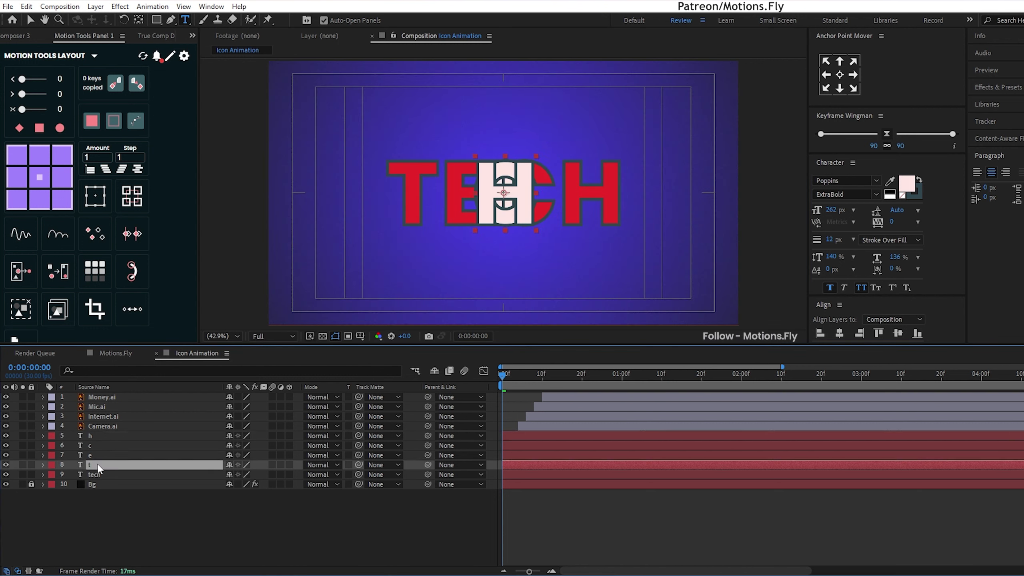
key("shift+Left")
key("shift+Left")
key("shift+Left")
key("shift+Left")
key("shift+Left")
key("shift+Left")
key("shift+Left")
key("shift+Left")
key("shift+Left")
key("shift+Left")
key("shift+Left")
key("shift+Left")
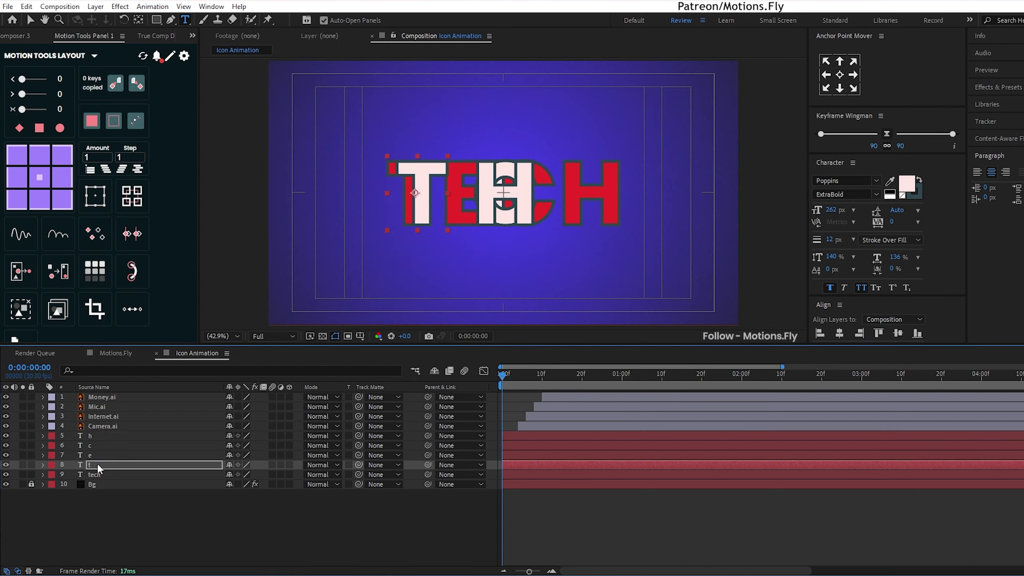
key("Left")
key("Left")
key("Left")
key("Left")
key("Left")
key("Left")
key("Left")
key("Left")
key("Left")
key("Left")
key("Left")
key("Left")
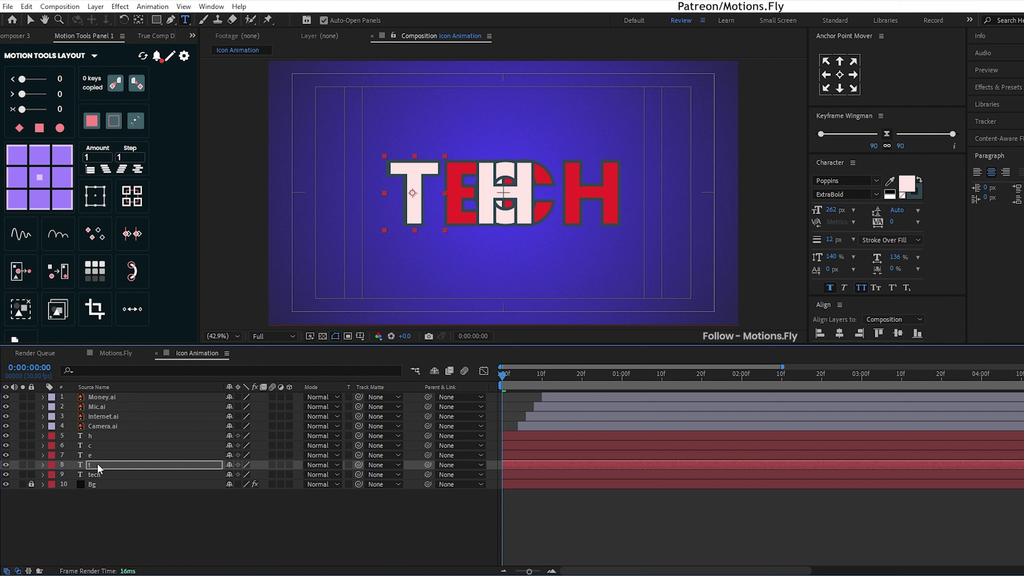
left_click(98, 456)
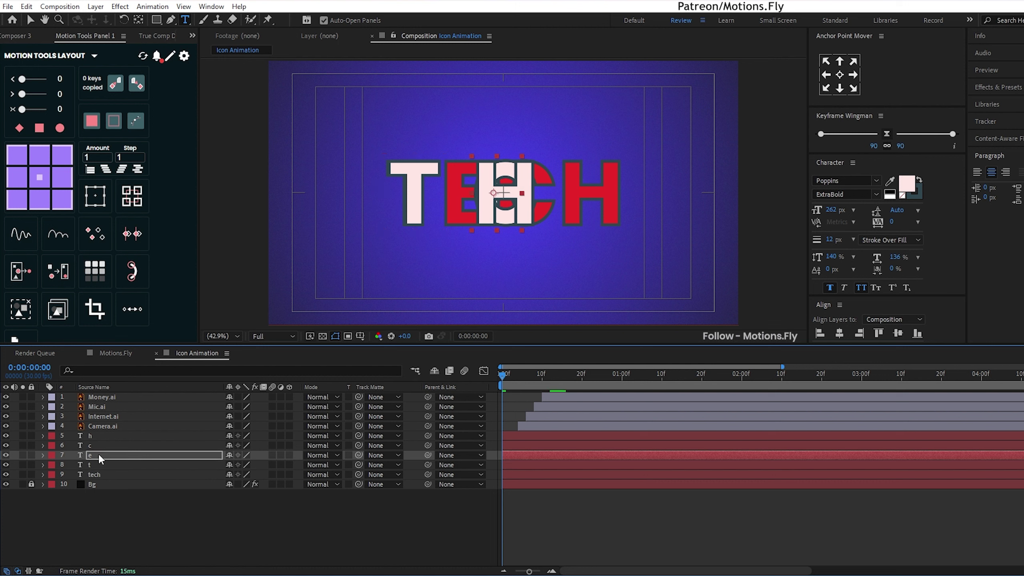
key("shift+Left")
key("shift+Left")
key("shift+Left")
key("shift+Left")
key("shift+Left")
key("shift+Left")
key("shift+Left")
key("shift+Left")
key("shift+Left")
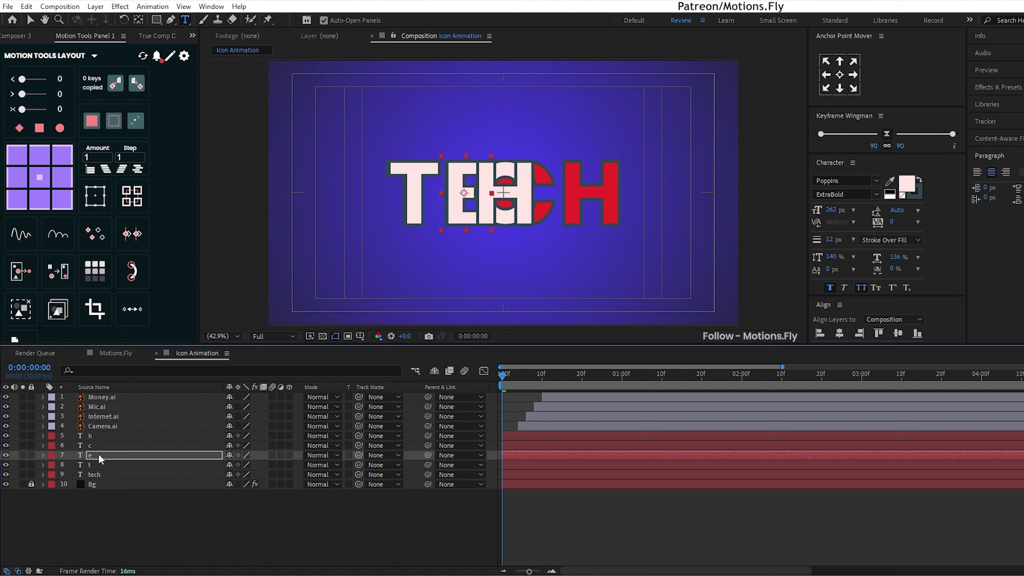
key("shift+Left")
key("shift+Left")
Nudge the h and c letter layers right so TECH lines up cleanly
left_click(100, 445)
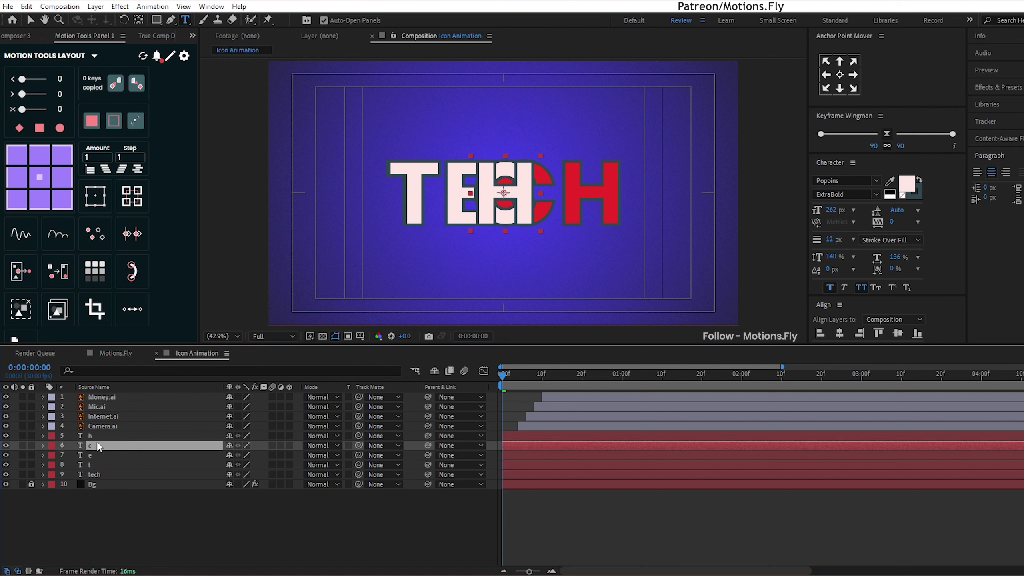
left_click(92, 437)
key("shift+Right")
key("shift+Right")
key("shift+Right")
key("shift+Right")
key("shift+Right")
key("shift+Right")
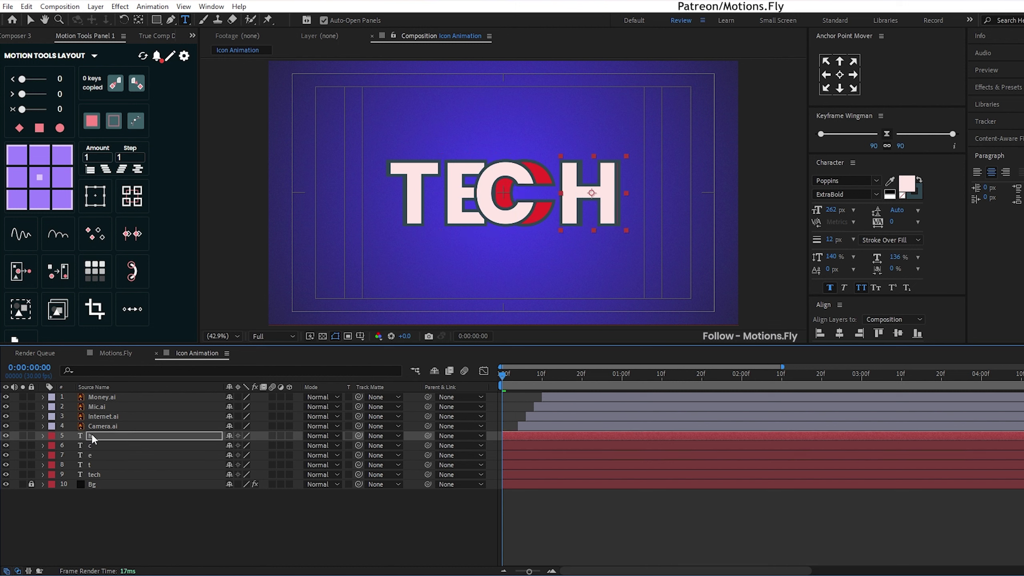
key("shift+Right")
key("shift+Right")
key("shift+Right")
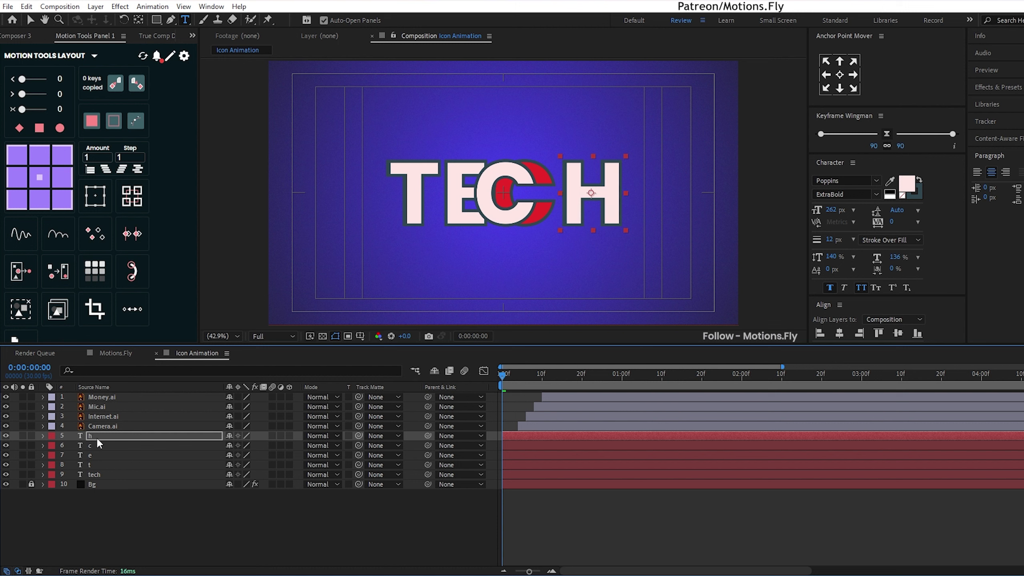
left_click(100, 444)
key("shift+Right")
key("shift+Right")
key("shift+Right")
key("shift+Right")
key("shift+Right")
key("shift+Right")
key("shift+Right")
key("shift+Right")
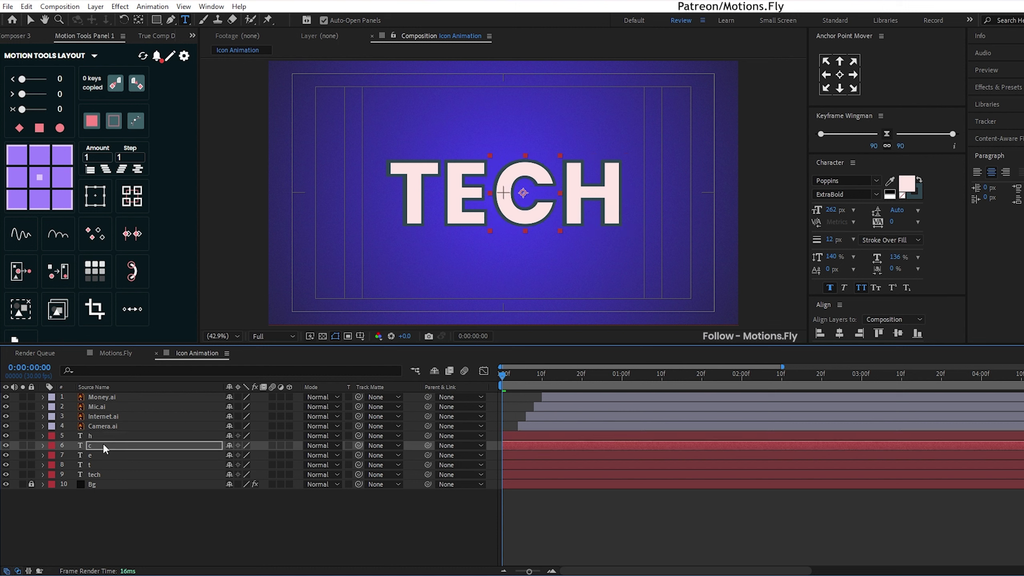
left_click(189, 512)
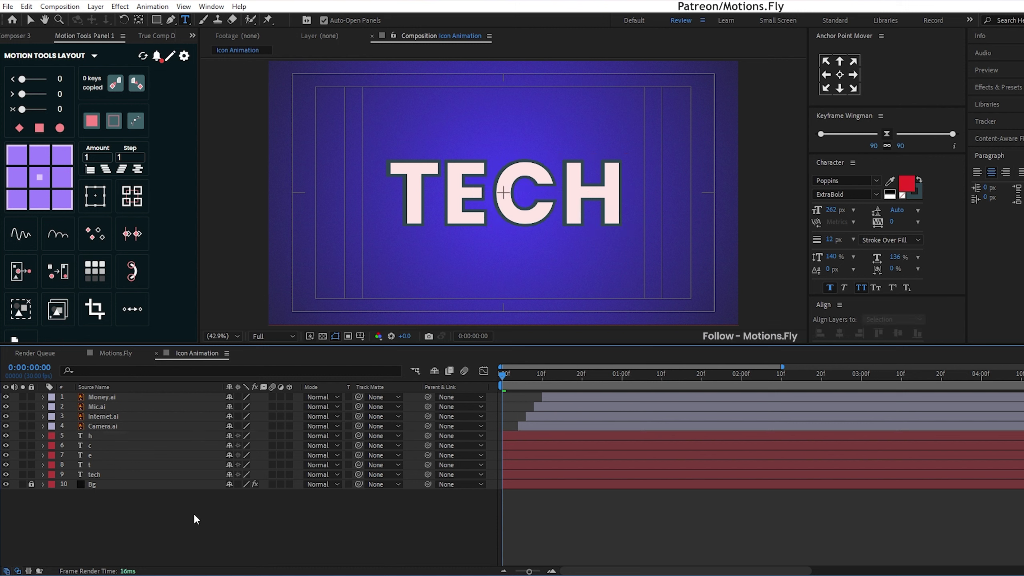
Set the anchor points of layers t, e, c and h to bottom centre
left_click(104, 465)
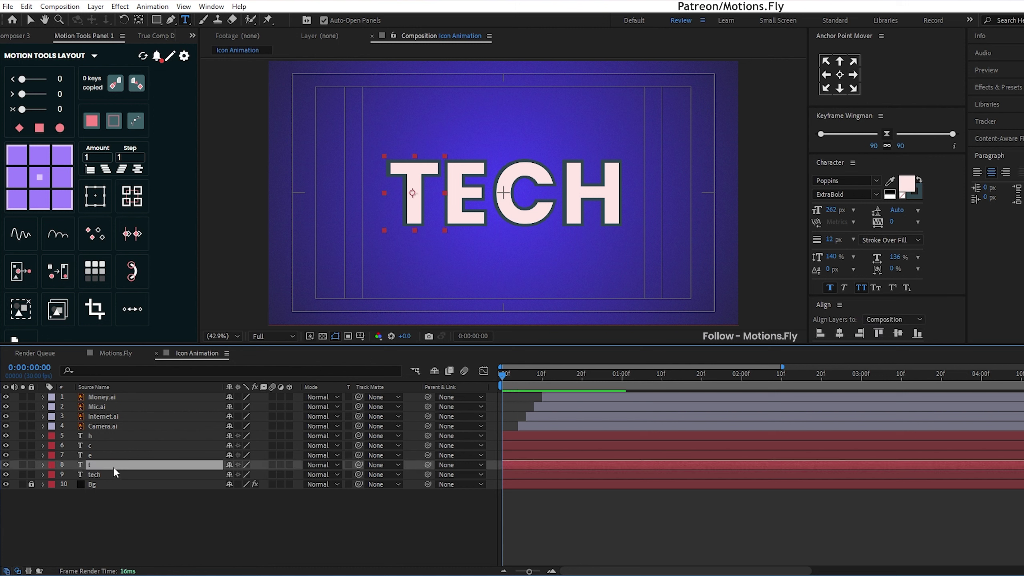
key("s")
key("s")
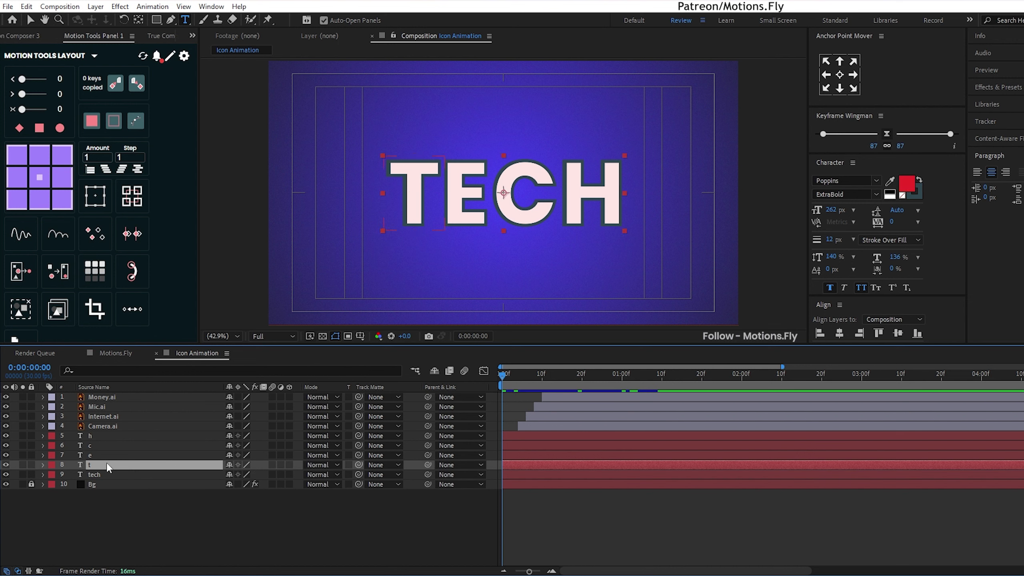
left_click(100, 437, "shift")
left_click(835, 91)
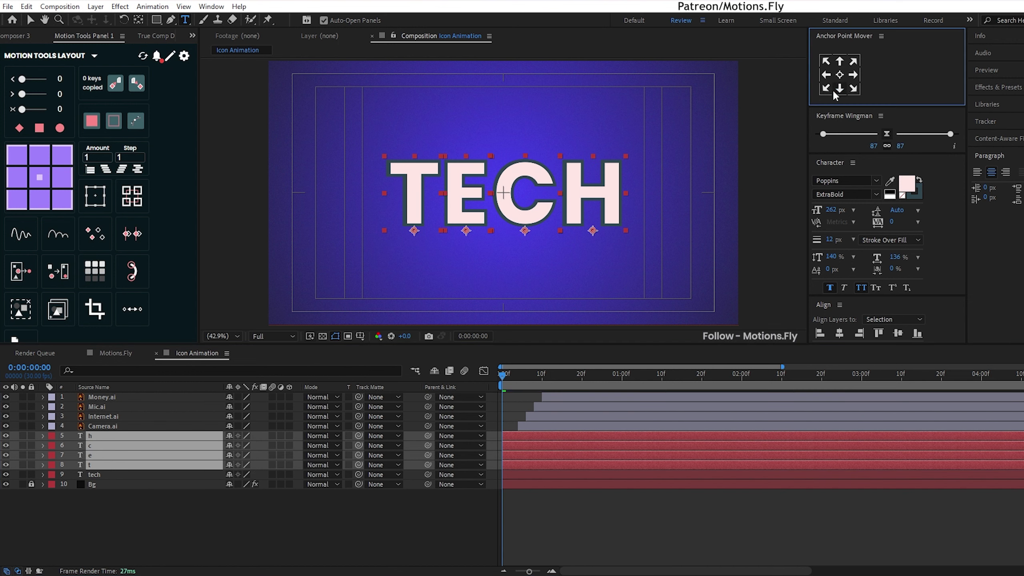
left_click(230, 540)
Zoom the viewer to 100% and inspect each letter's anchor point
left_click(113, 465)
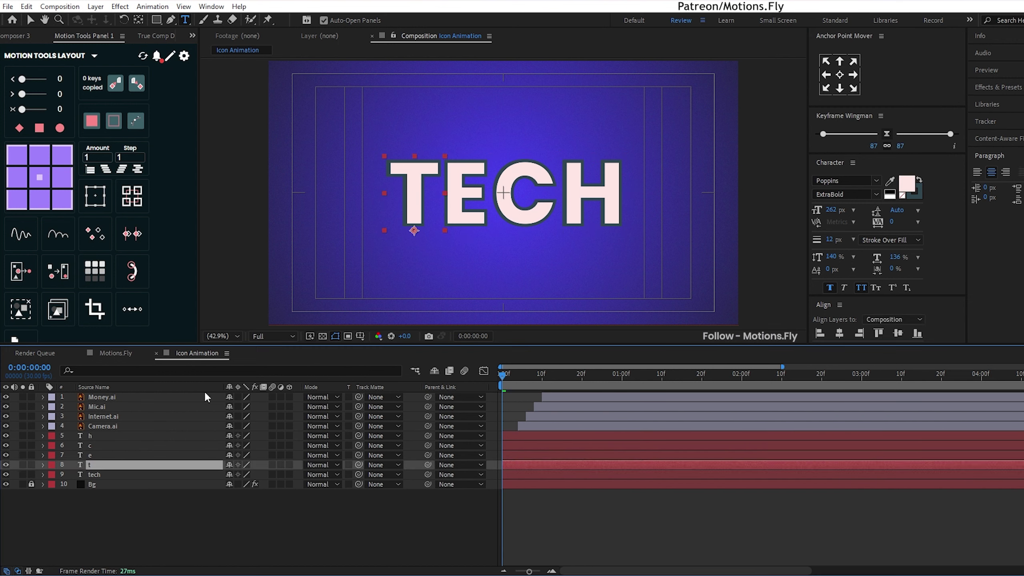
left_click(211, 334)
left_click(229, 453)
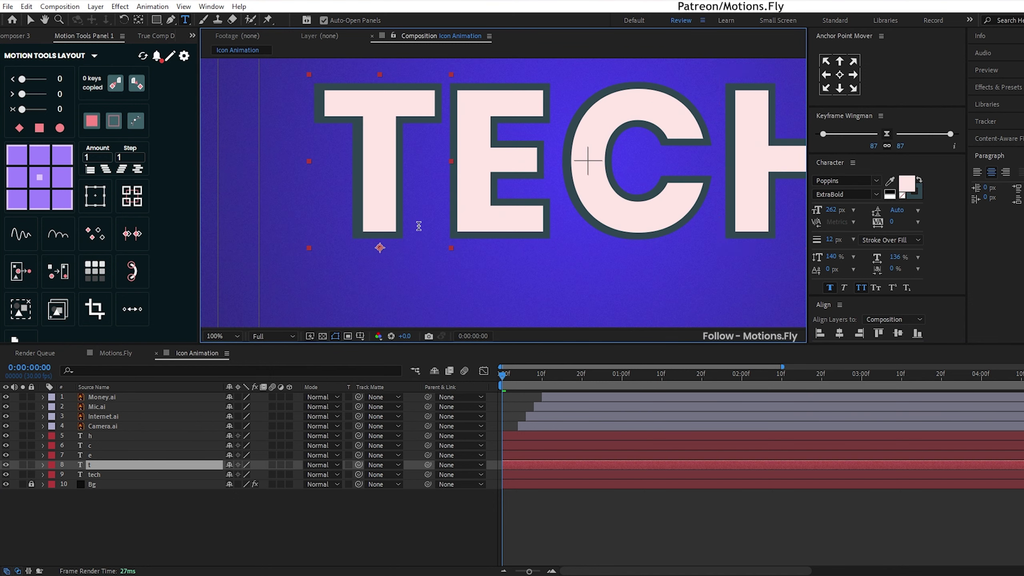
key("y")
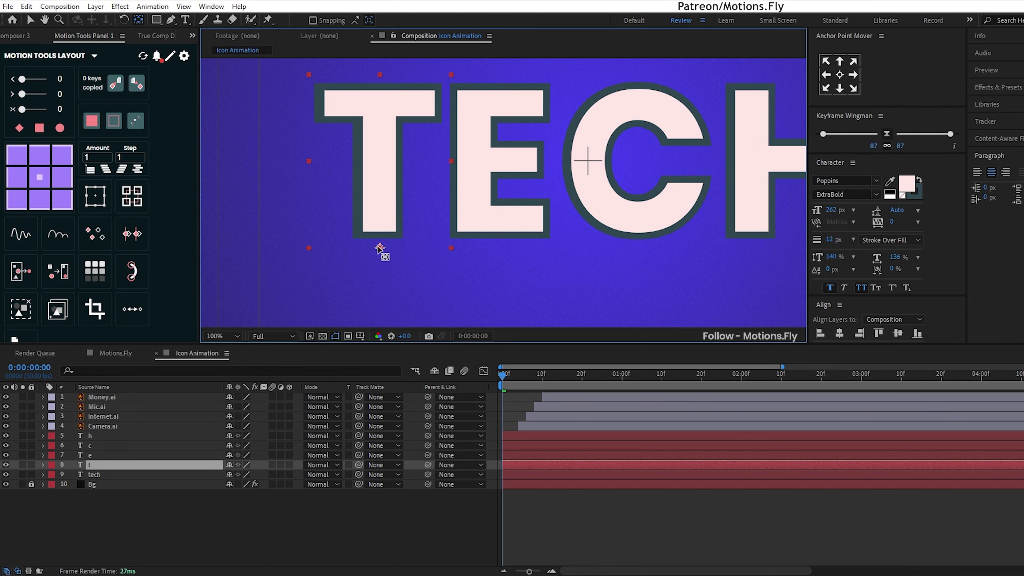
key("Return")
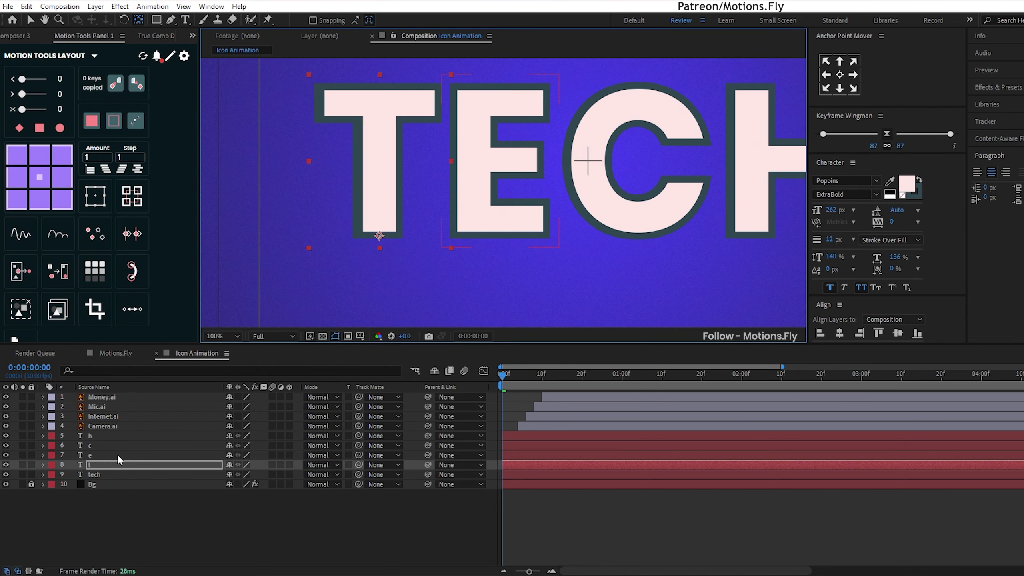
left_click(118, 457)
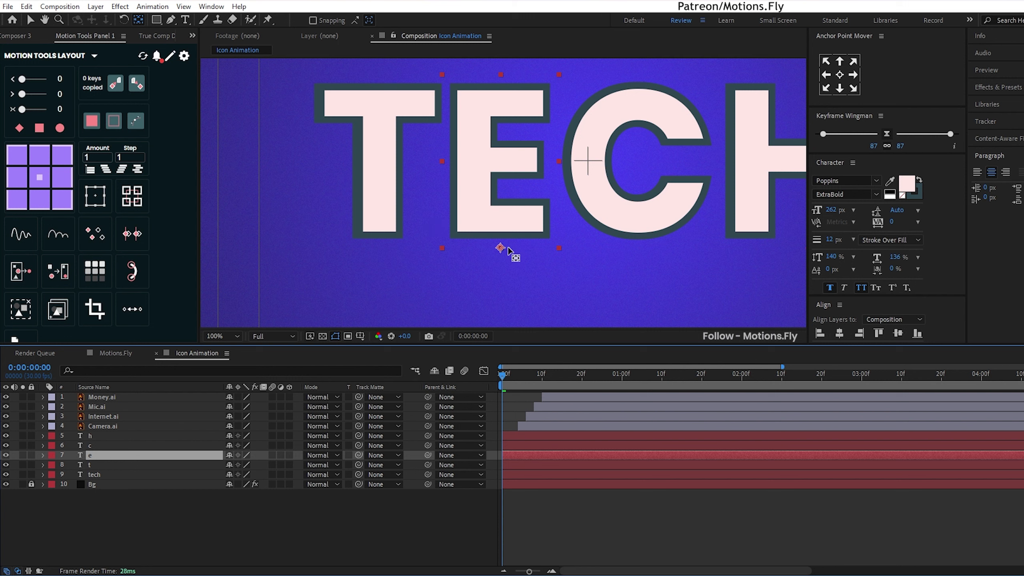
left_click(134, 447)
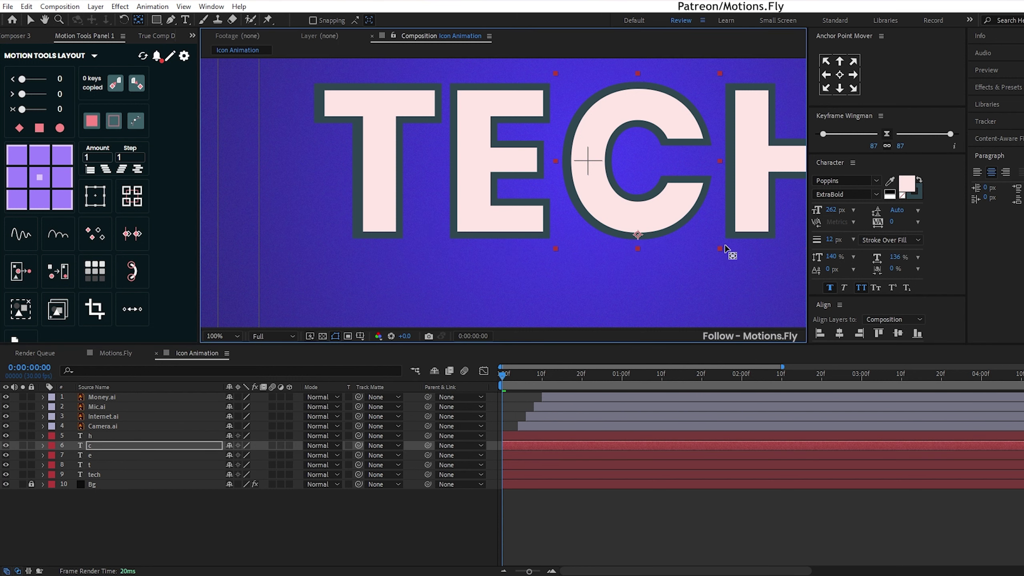
left_click_drag(750, 253, 536, 261)
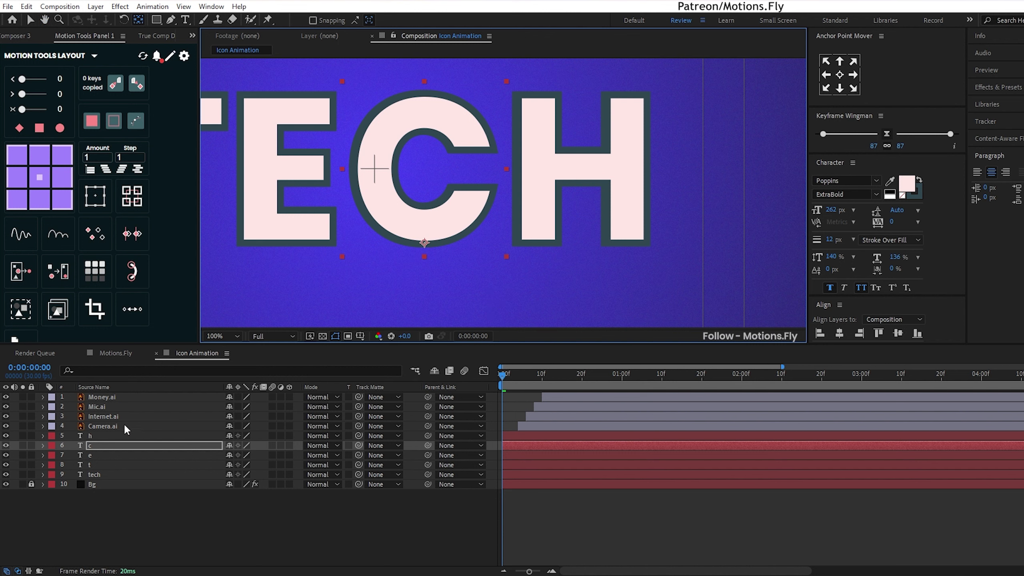
left_click(121, 435)
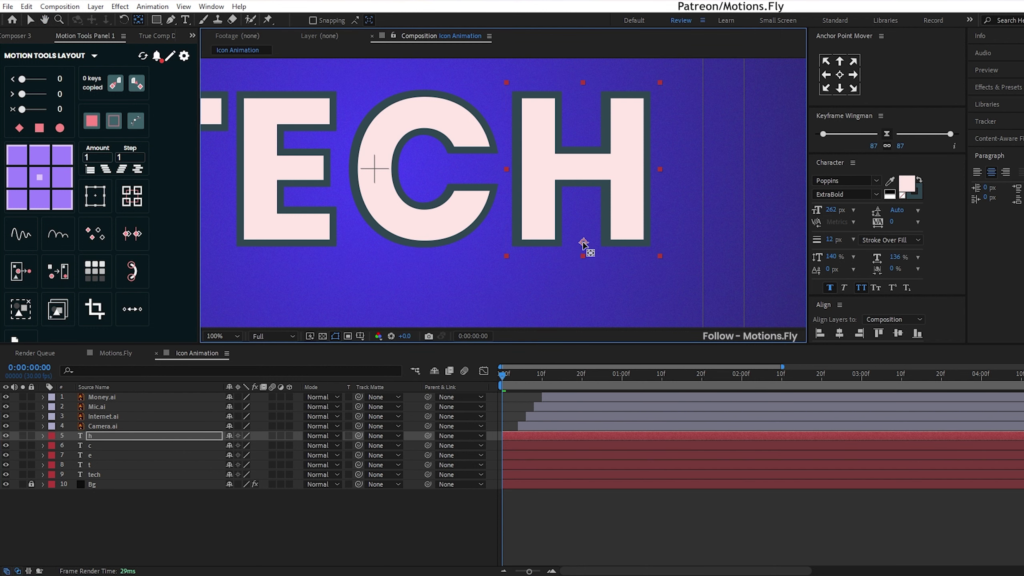
left_click(258, 543)
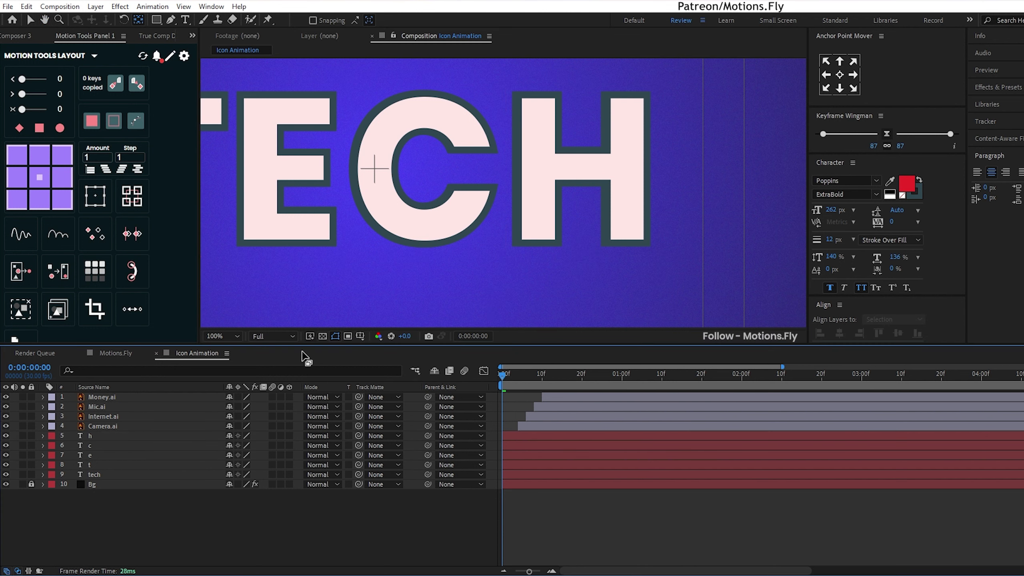
Return the viewer to 50% magnification and select only the t layer
left_click(222, 336)
left_click(243, 362)
left_click(222, 337)
left_click(244, 454)
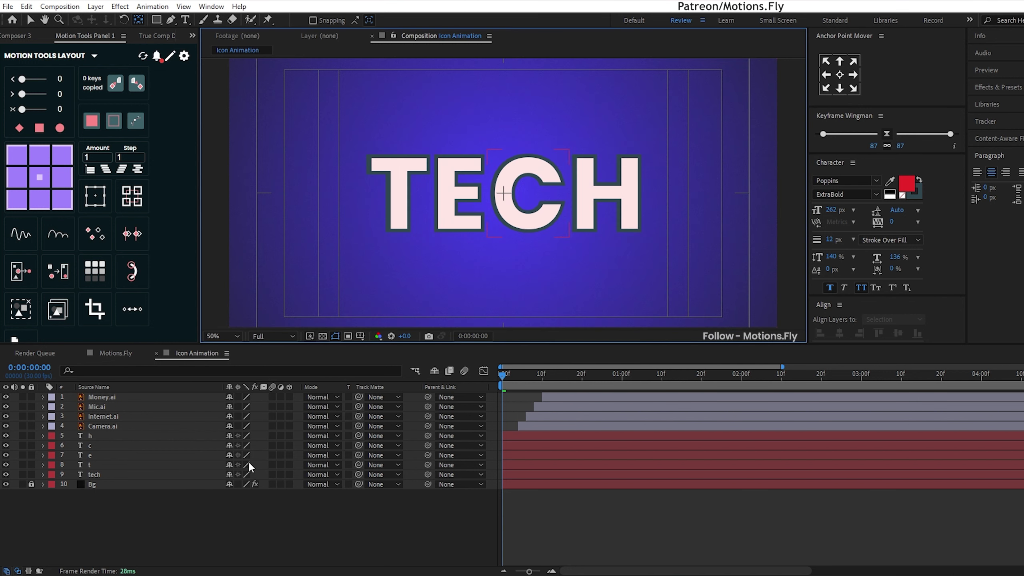
left_click(119, 520)
left_click(99, 465)
left_click(101, 435, "shift")
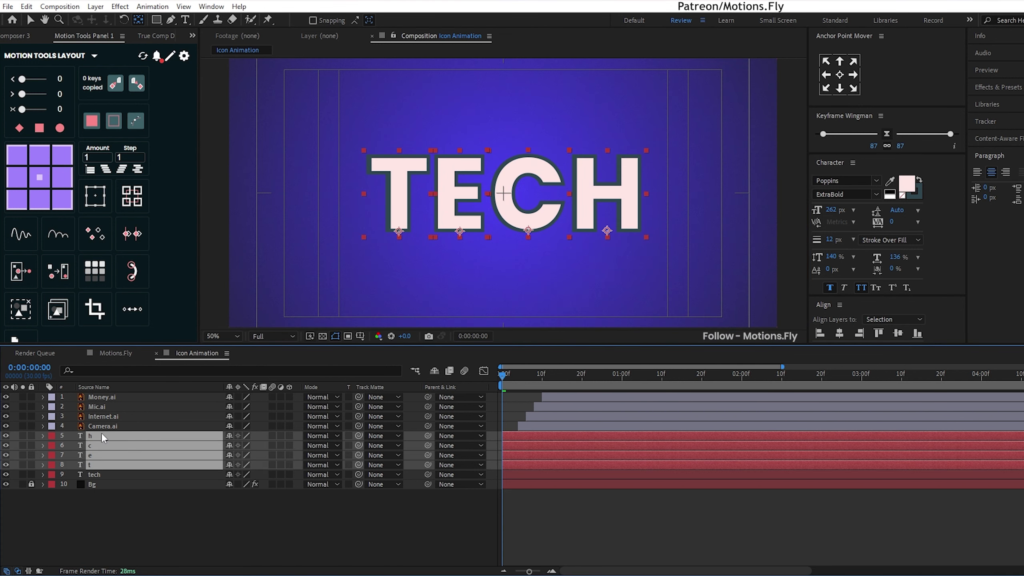
left_click(124, 517)
left_click(96, 466)
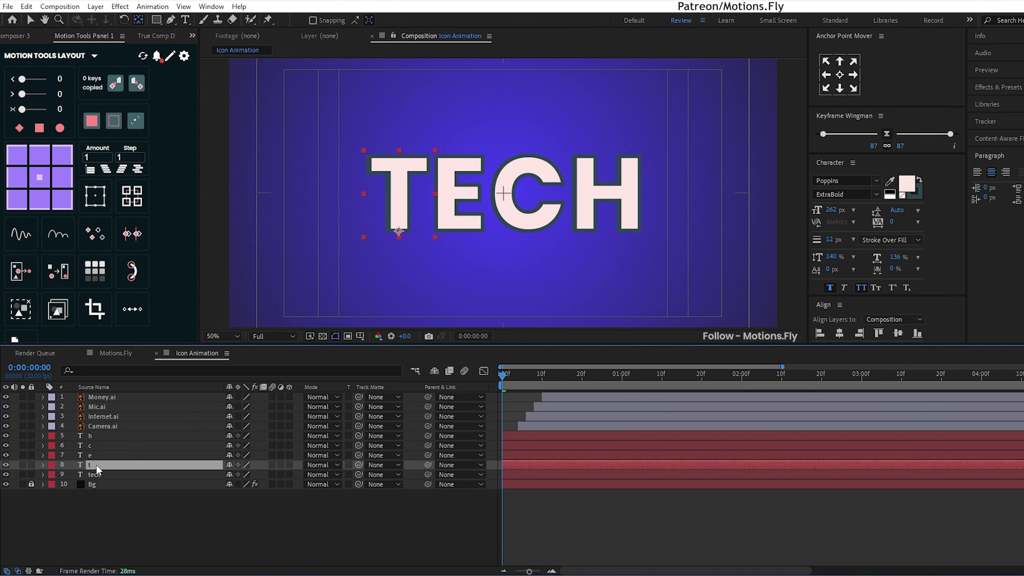
Keyframe the T's Scale at 0% on frame 0 and 100% on frame 10
key("s")
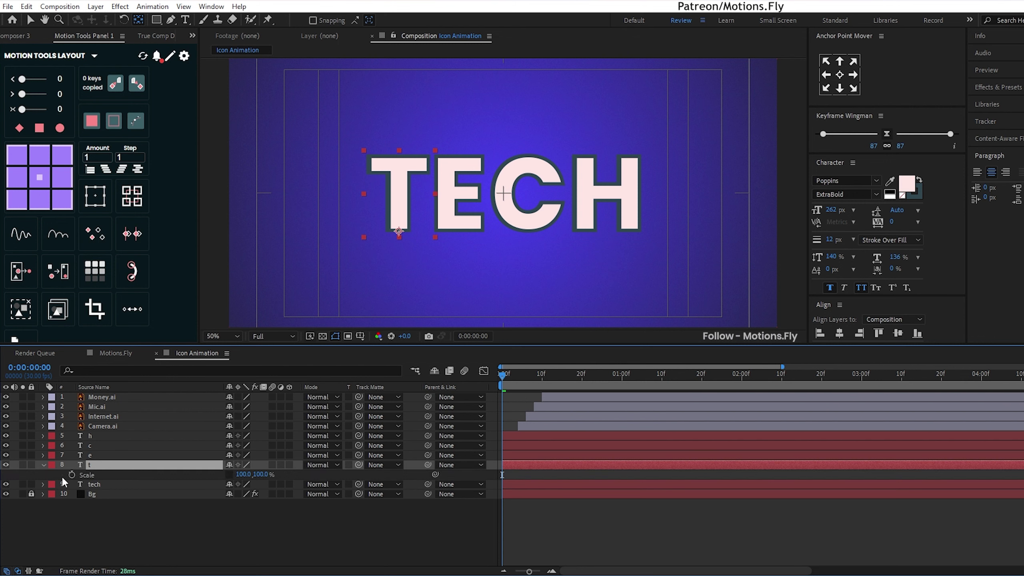
left_click(72, 474)
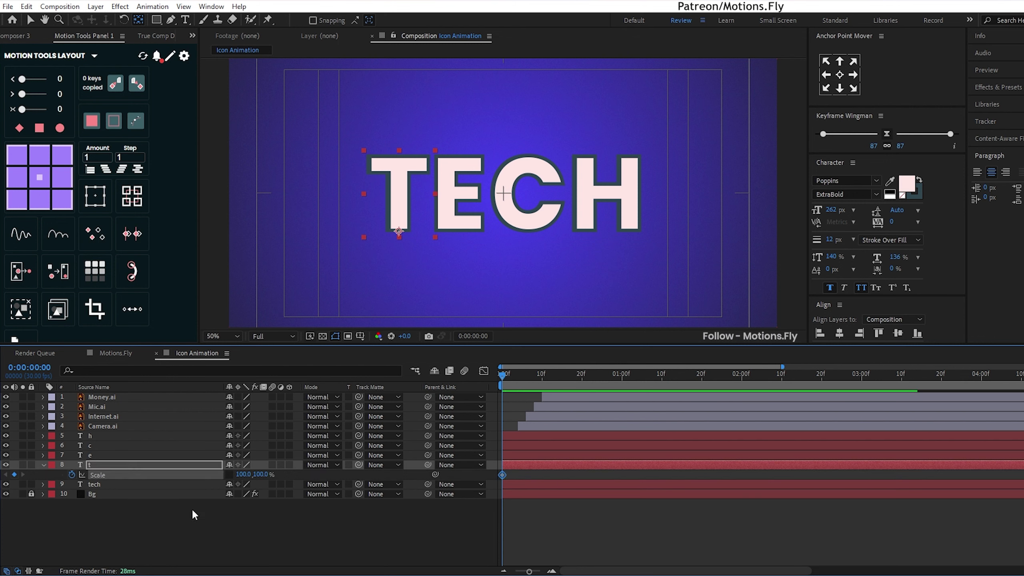
left_click(261, 474)
type("0")
key("Return")
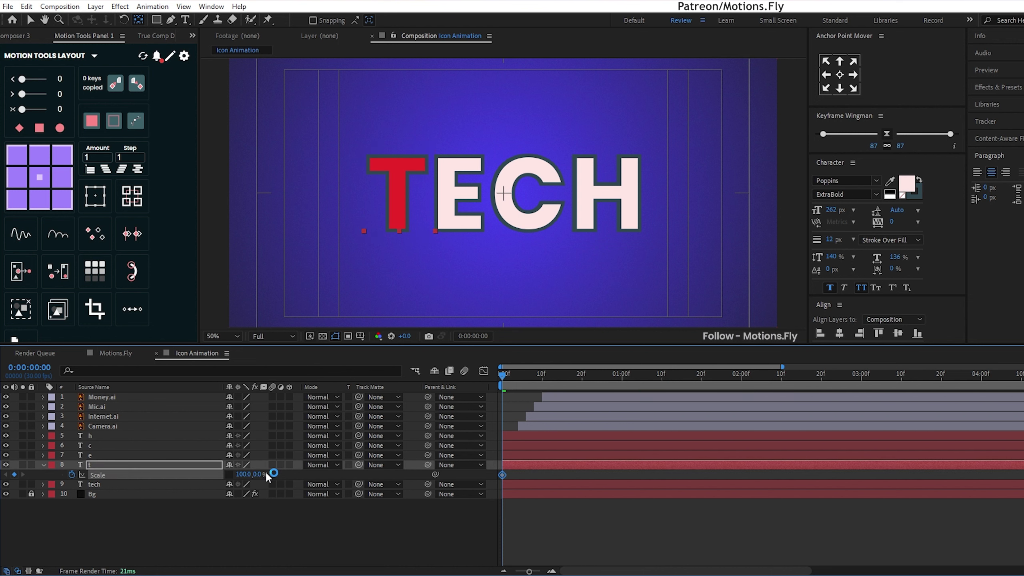
key("shift+Page_Down")
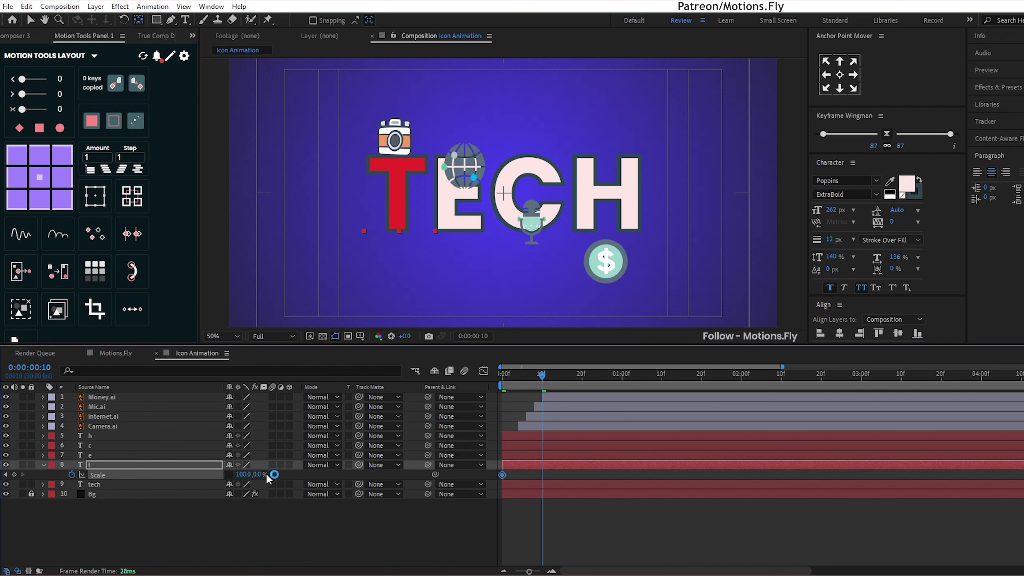
type("100")
key("Return")
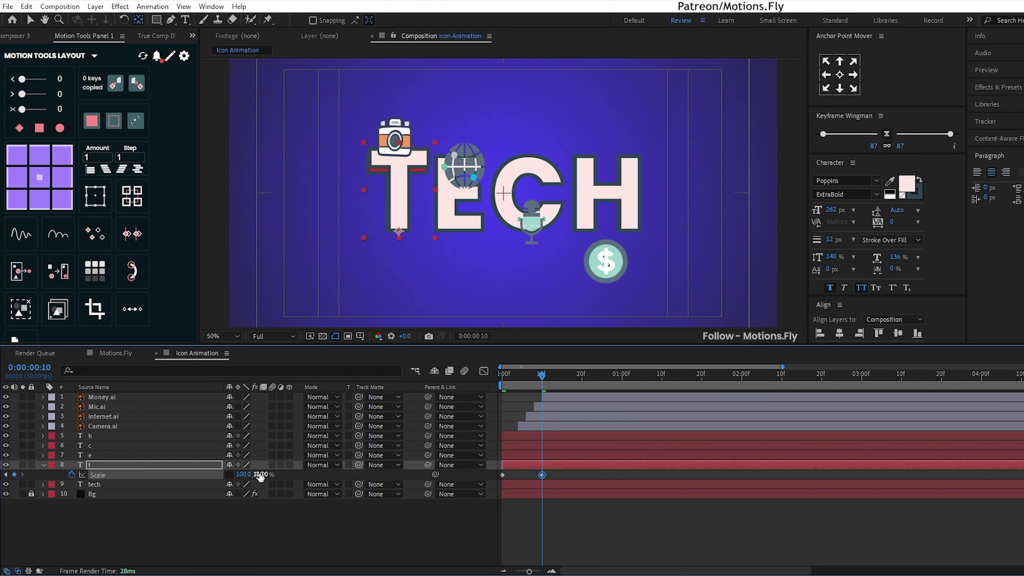
Add T Scale keyframes of 95% at frame 20, then 100% at 1:00 and 1:10
key("shift+Page_Down")
left_click(261, 475)
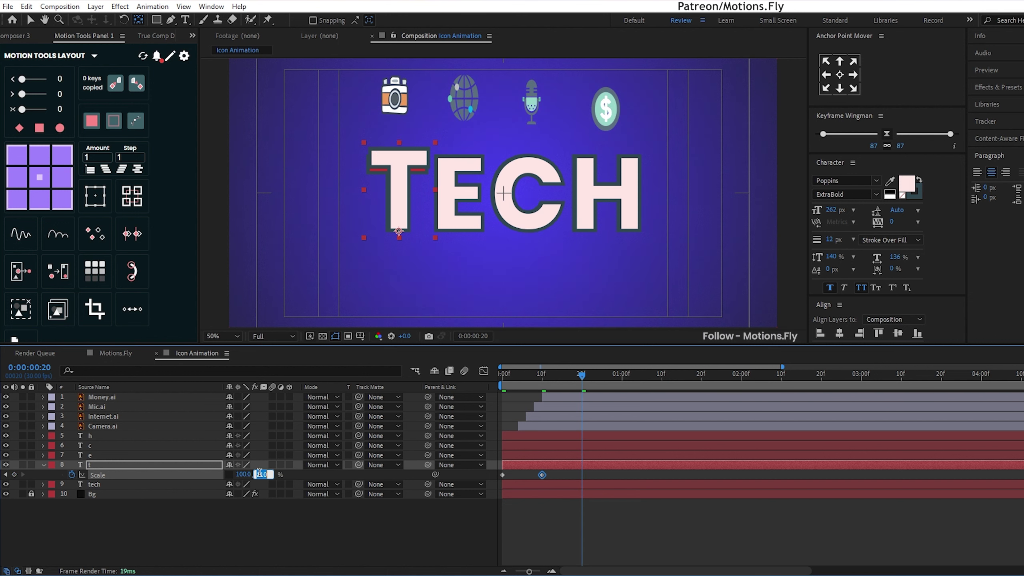
left_click(23, 465)
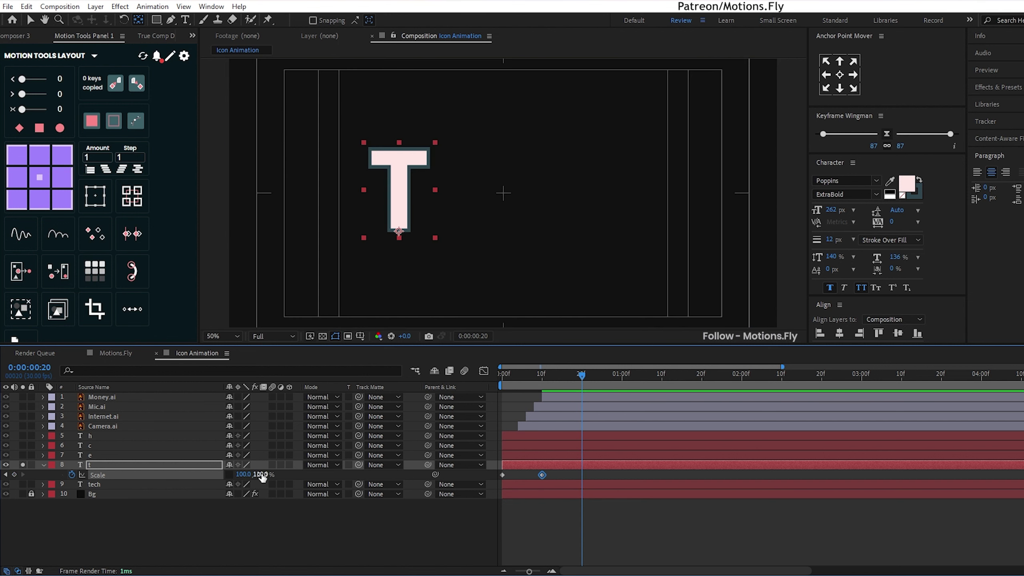
type("95")
key("Return")
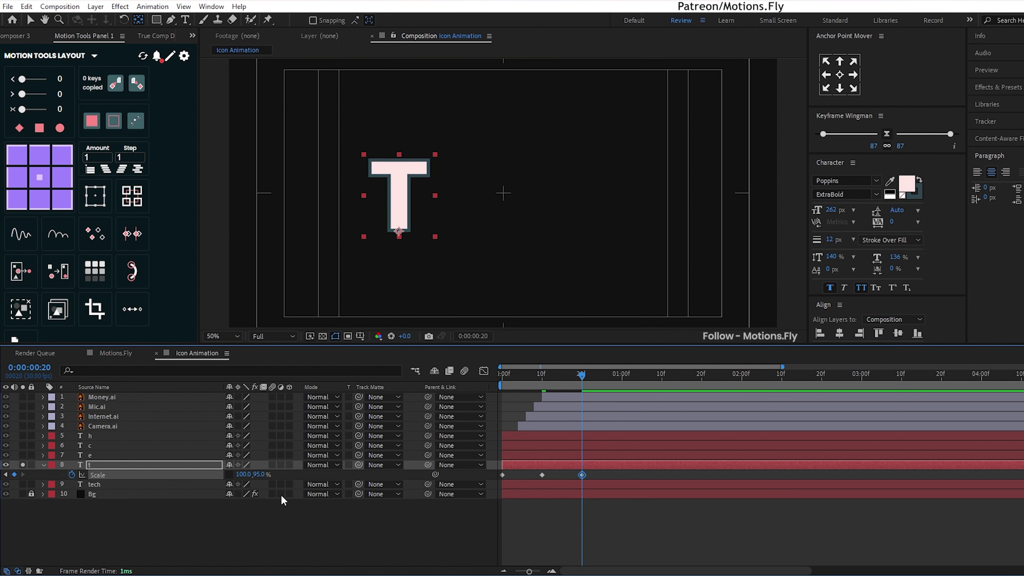
key("shift+Page_Down")
left_click(258, 475)
type("1")
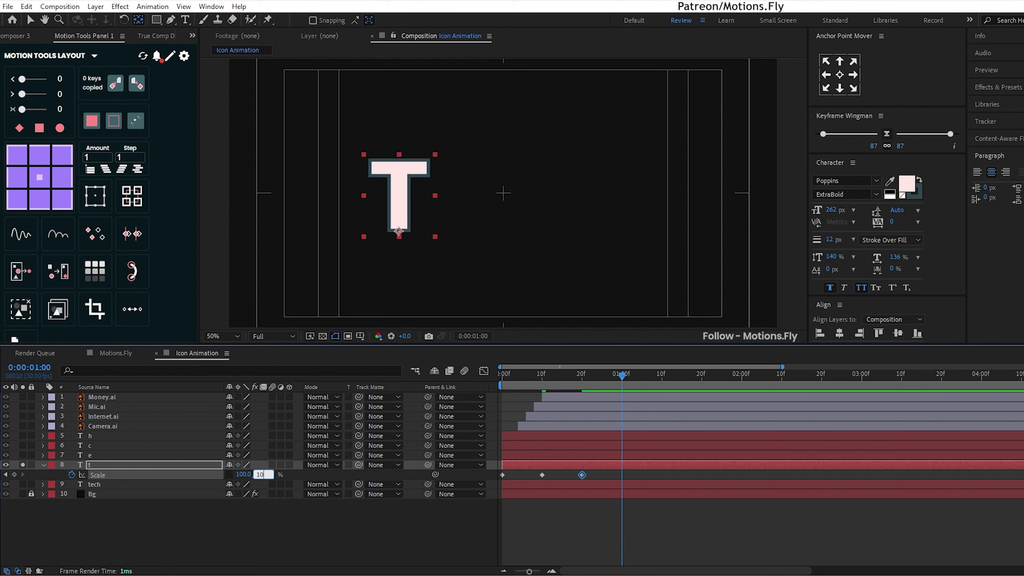
type("0")
key("Return")
key("shift+Page_Down")
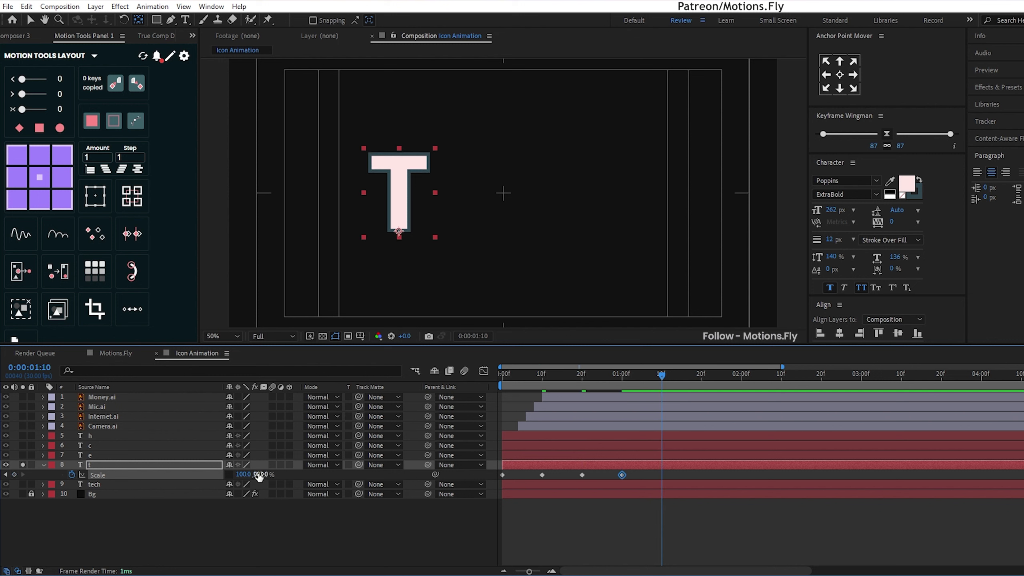
left_click(258, 474)
key("Return")
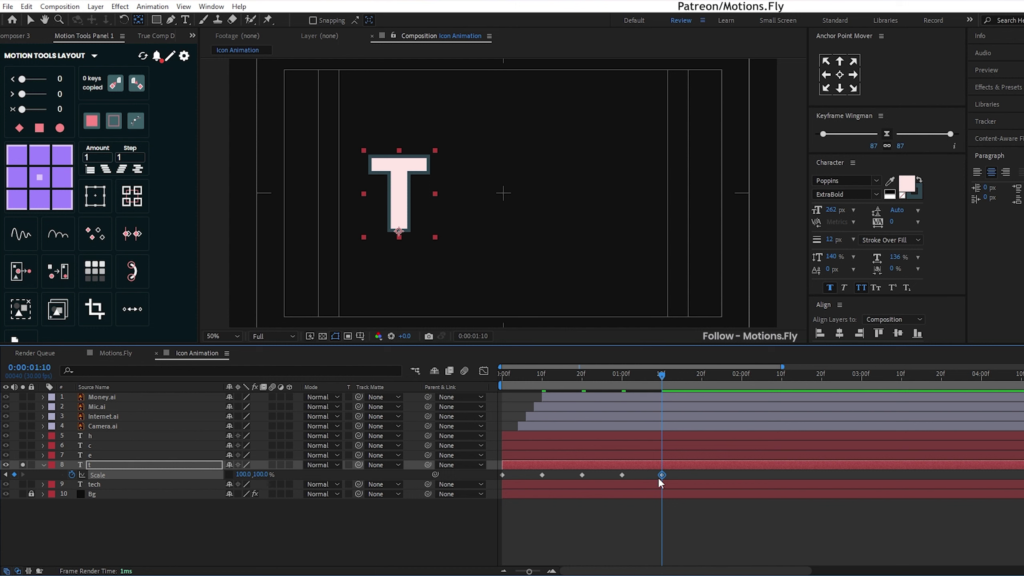
Apply Easy Ease to all five Scale keyframes and preview the bounce
left_click_drag(670, 471, 491, 484)
key("F9")
key("Home")
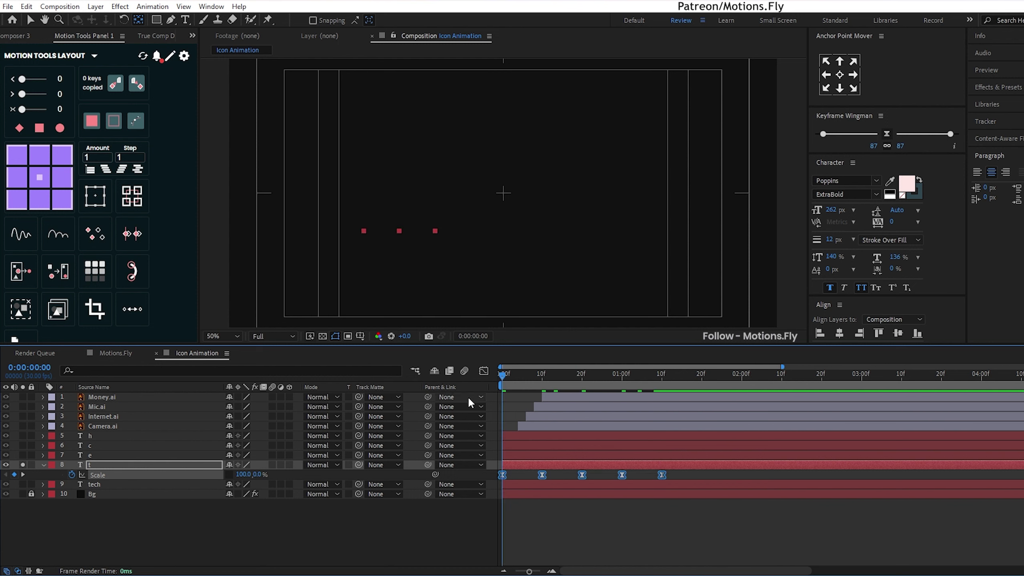
key("space")
key("space")
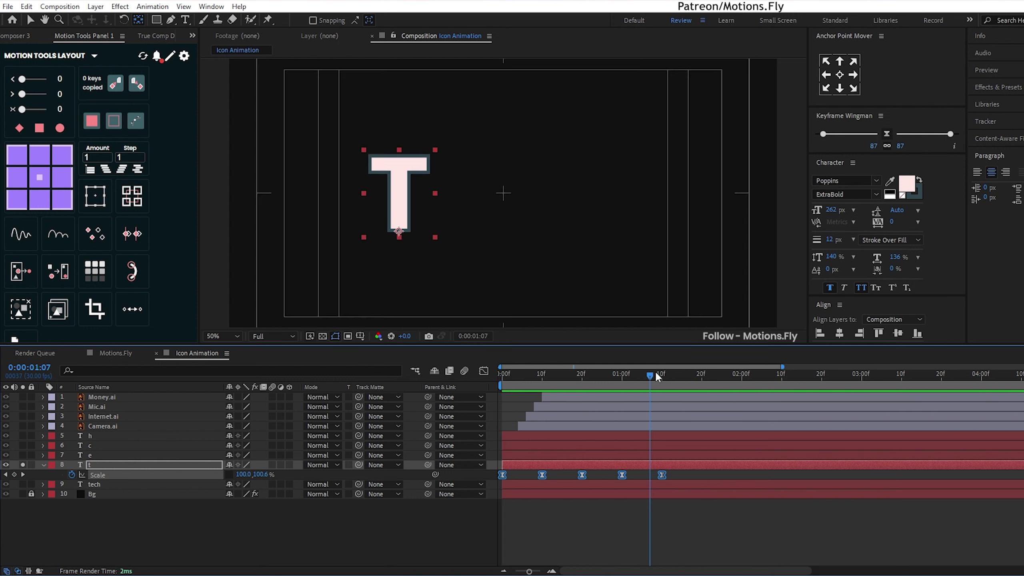
key("space")
key("space")
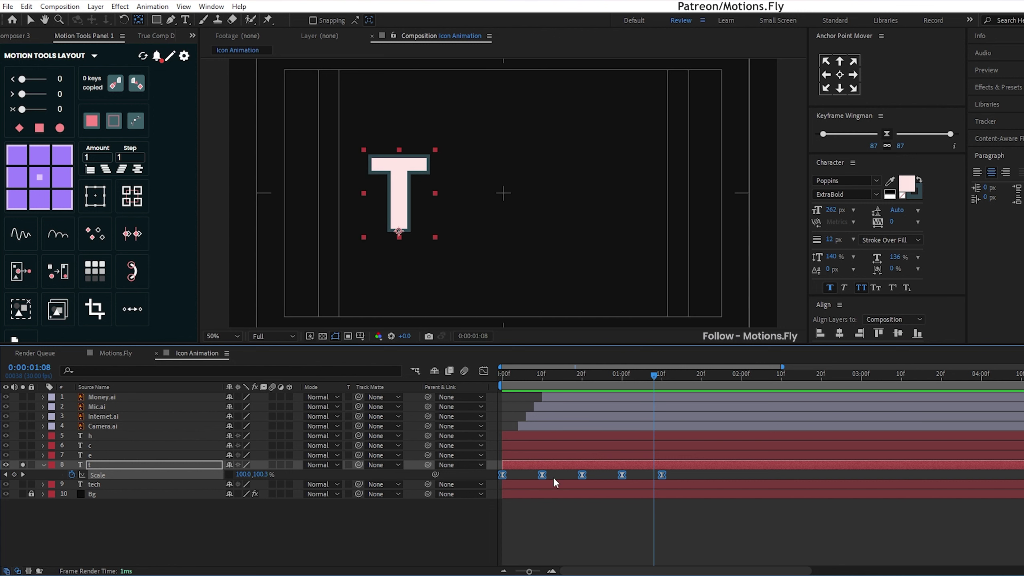
Lower the T scale easing influence to 86 in the Graph Editor and preview
left_click(483, 370)
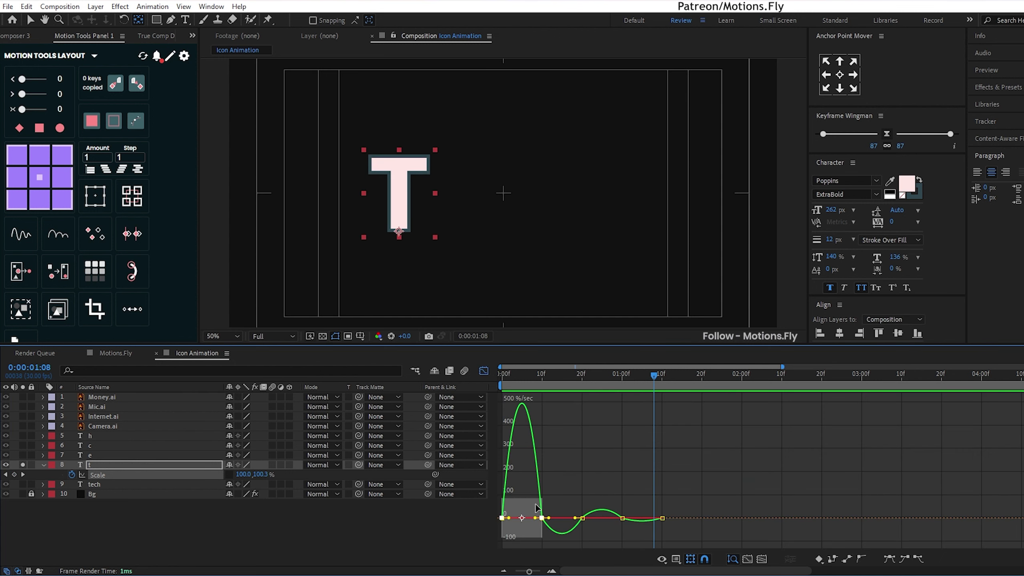
left_click_drag(874, 146, 871, 146)
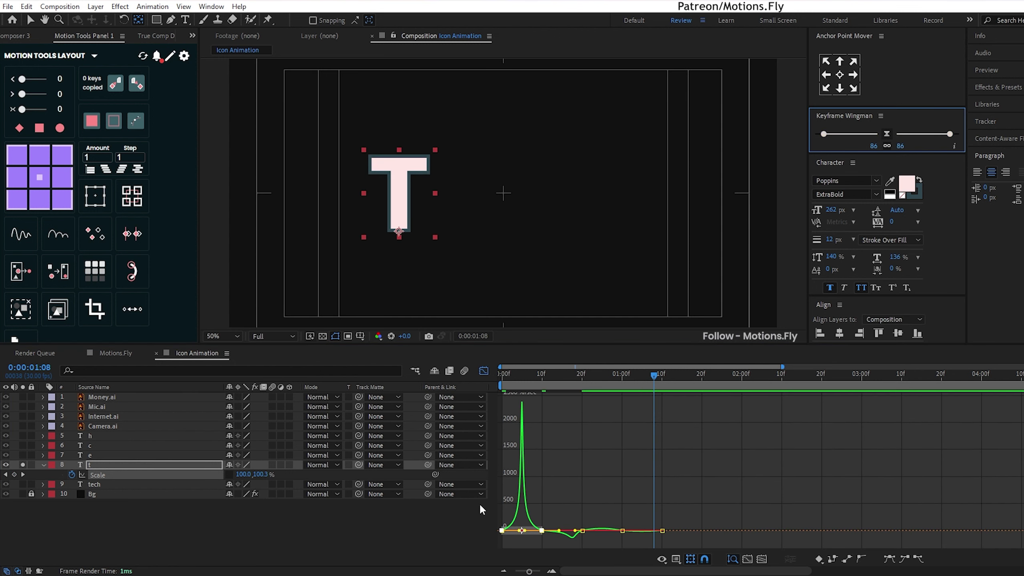
left_click(484, 370)
key("space")
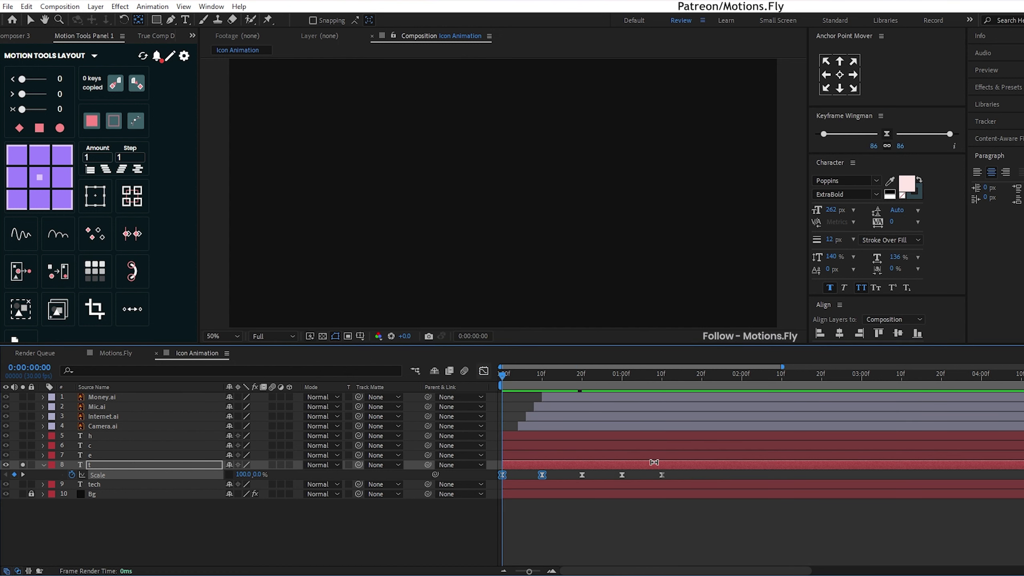
left_click(677, 474)
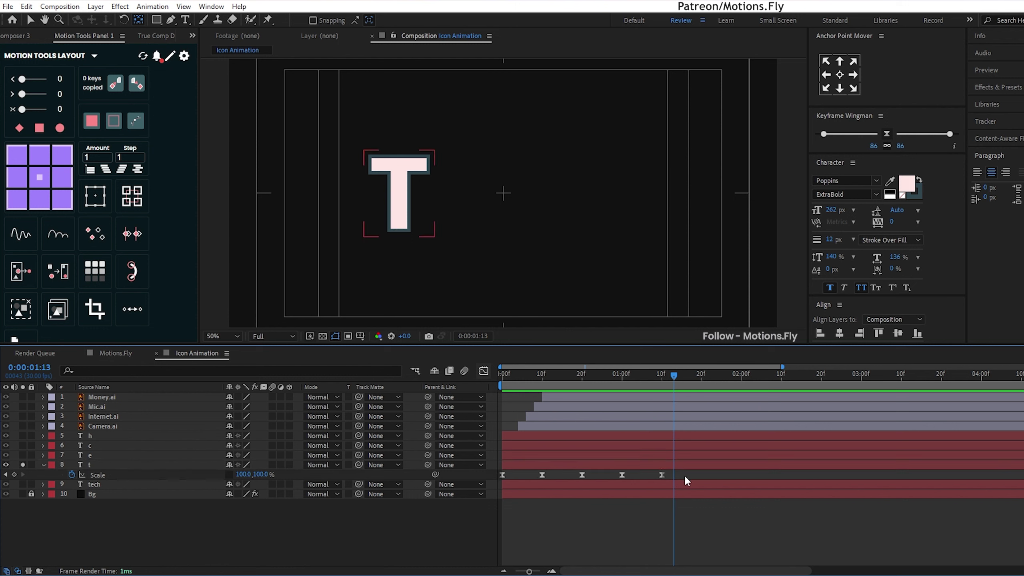
Collapse the t layer's Scale property and turn off its solo
left_click_drag(684, 471, 496, 488)
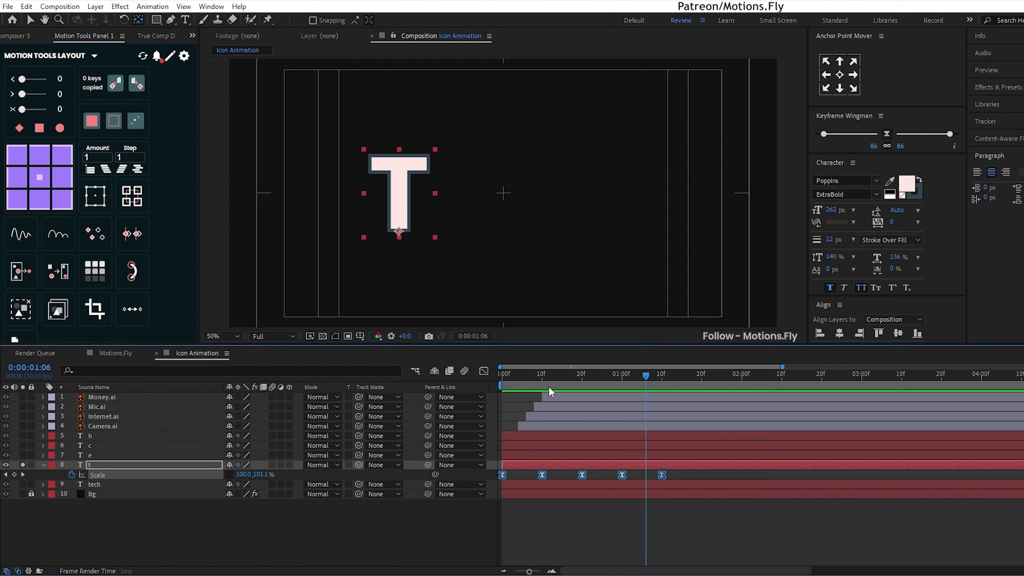
key("Home")
left_click(512, 454)
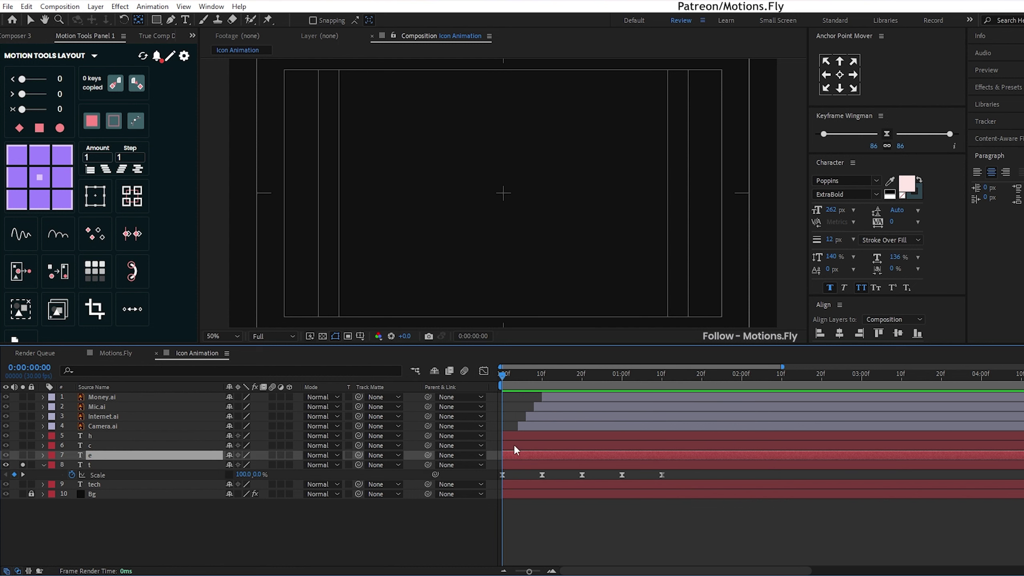
left_click(517, 434, "shift")
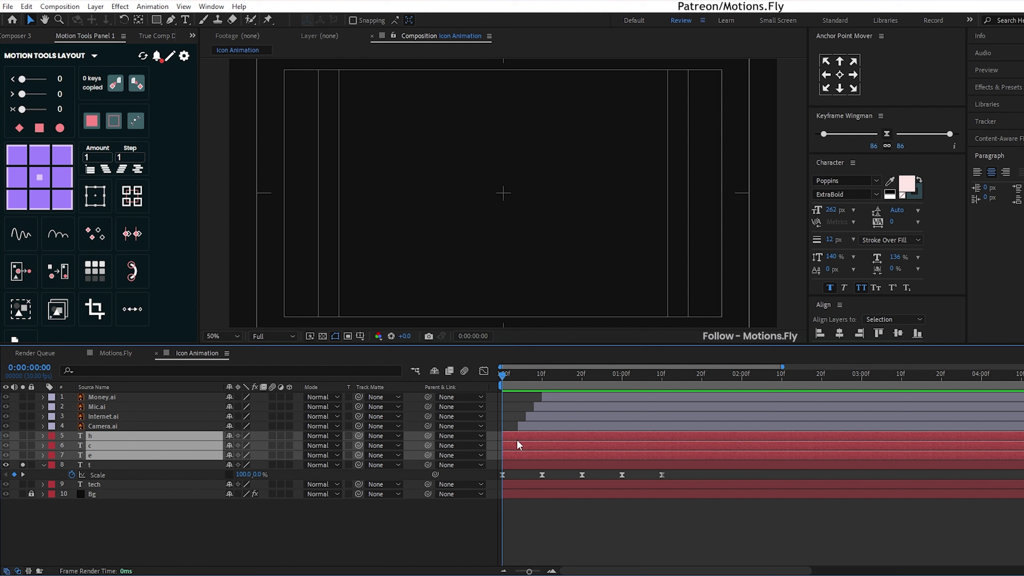
left_click(373, 536)
left_click(42, 465)
left_click(22, 465)
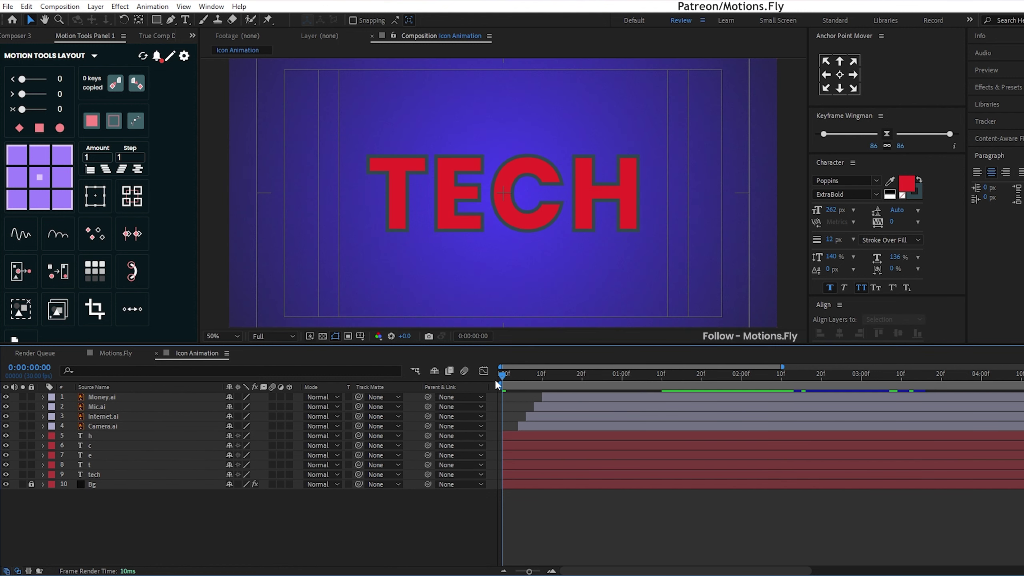
Hide the red tech layer and preview the bouncing letters with the icons
left_click(5, 475)
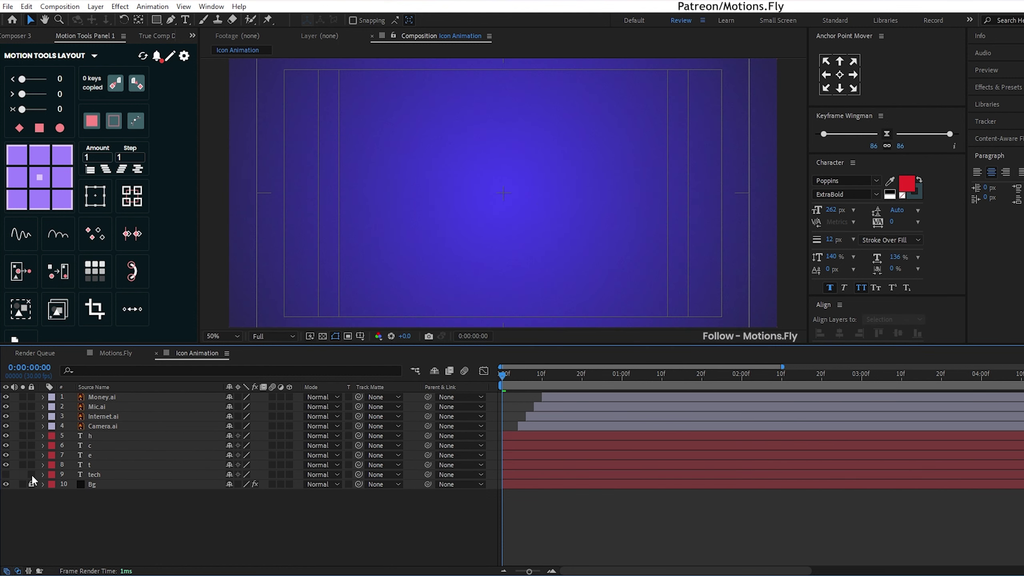
key("space")
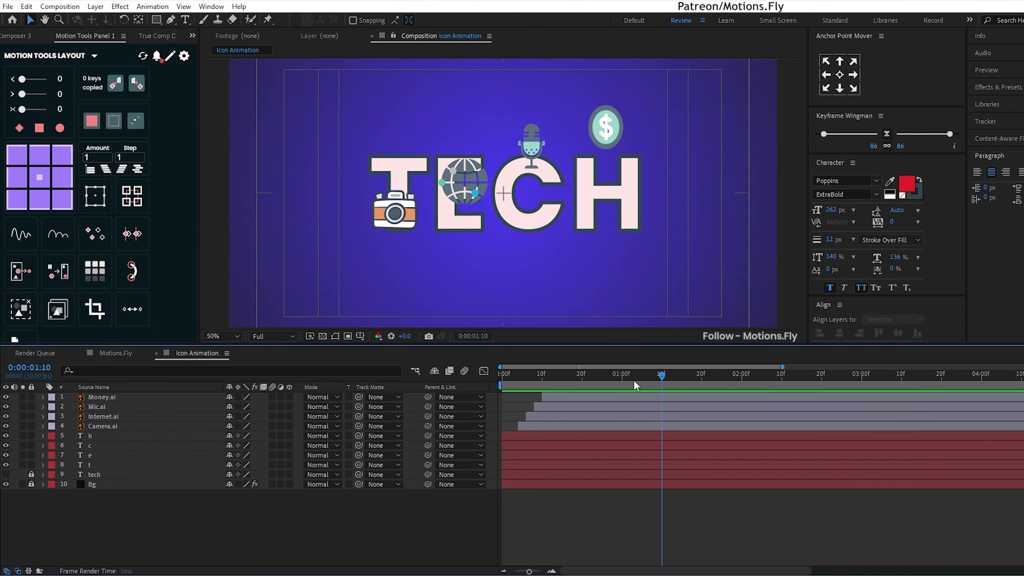
left_click(597, 379)
left_click_drag(588, 380, 502, 379)
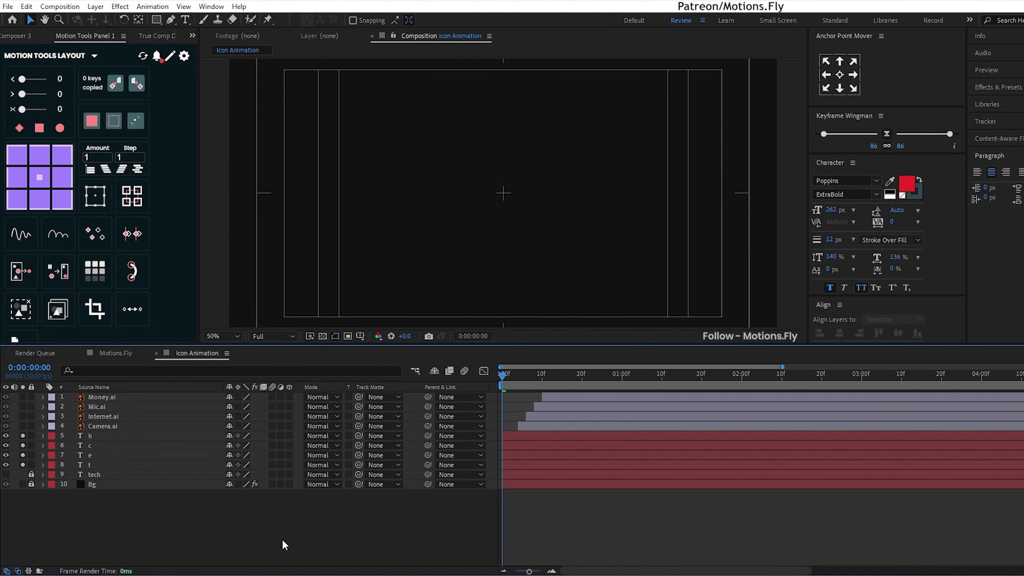
key("space")
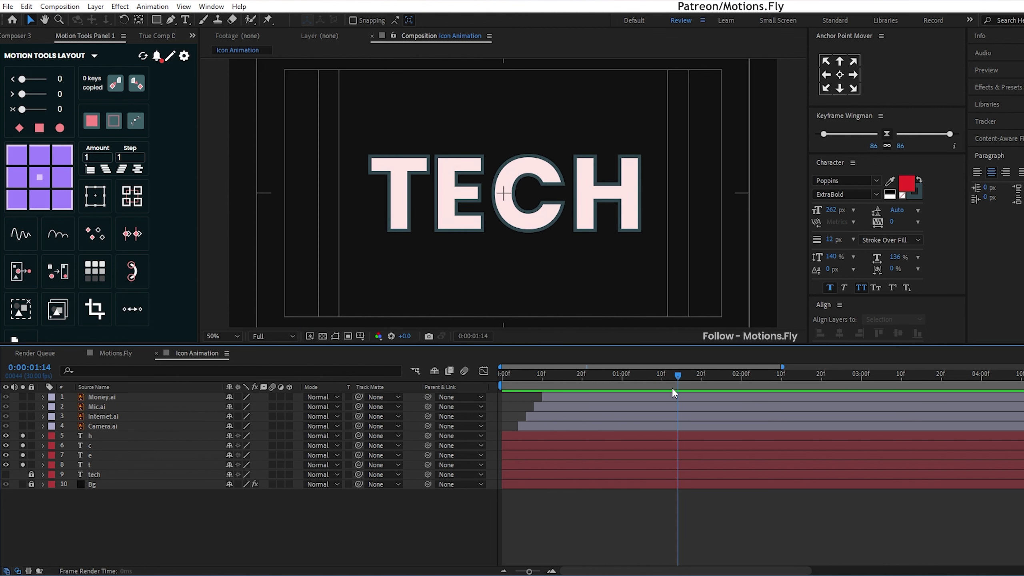
key("space")
key("space")
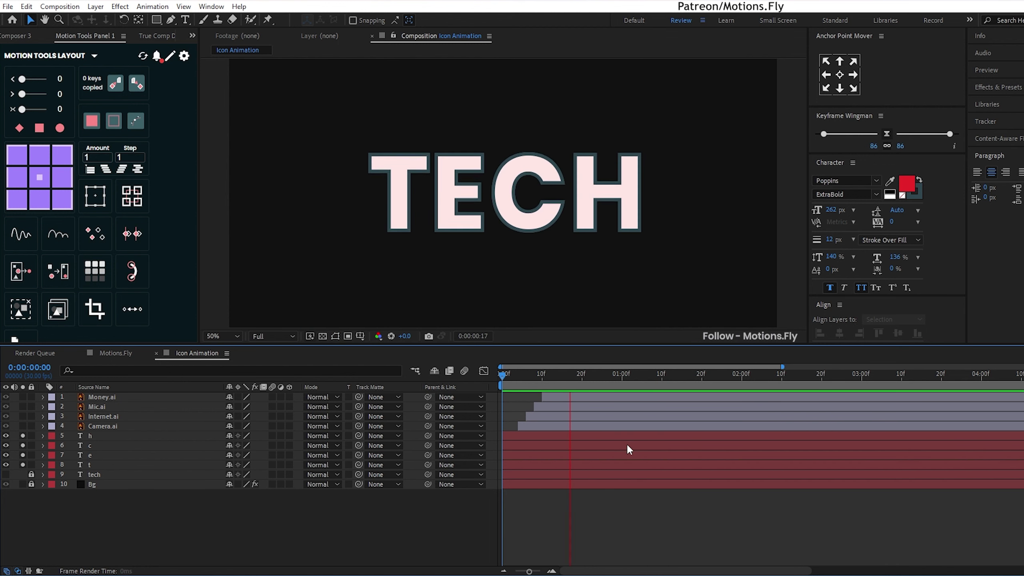
left_click(557, 462)
Unsolo layers h, c, e and t and scrub back to frame 8
left_click(20, 435)
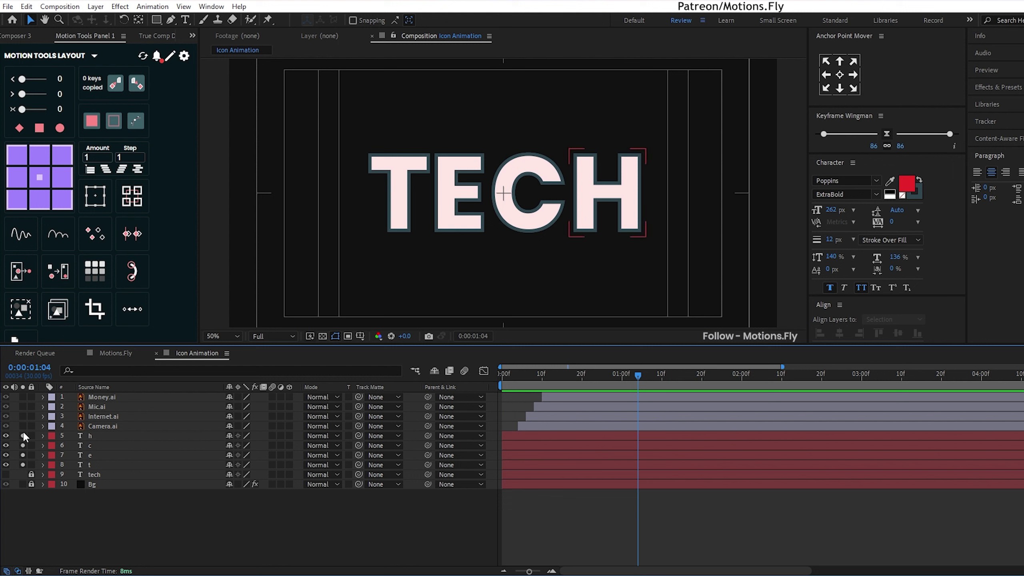
left_click_drag(23, 435, 22, 465)
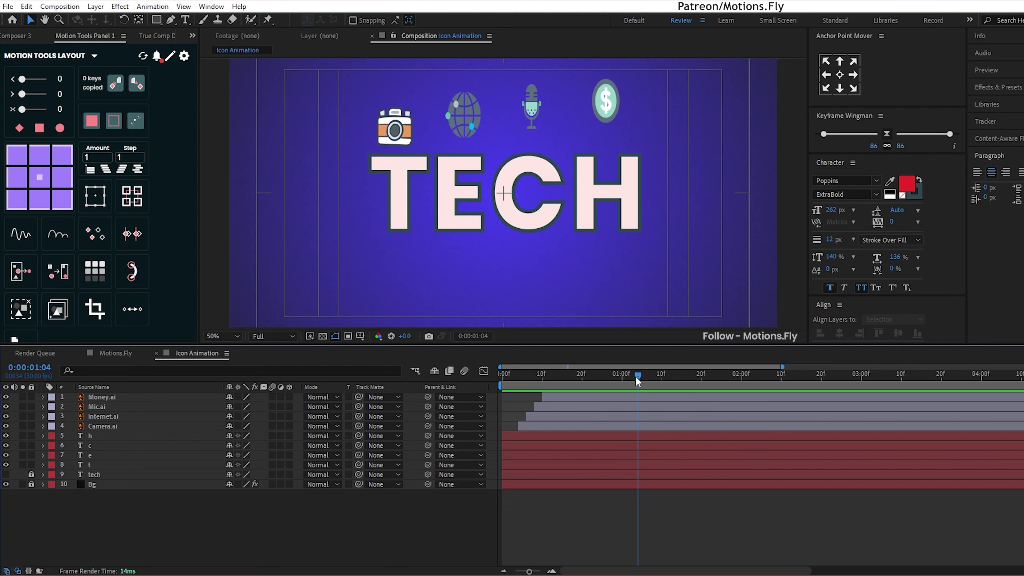
left_click_drag(637, 378, 519, 385)
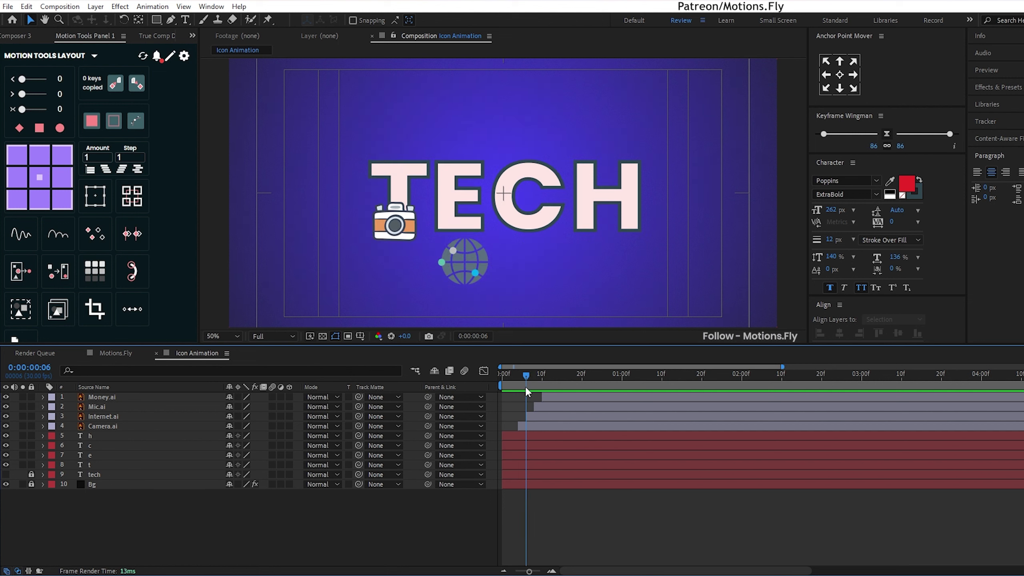
Shift the h, c, e and t letter layers later so they start after the icons
left_click(521, 435)
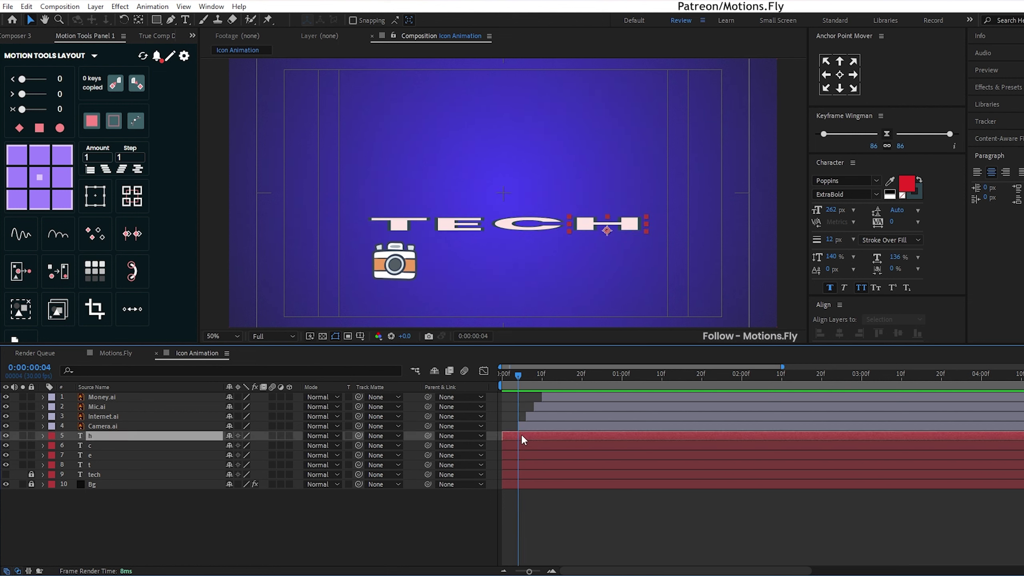
left_click(521, 464, "shift")
left_click_drag(529, 447, 711, 447)
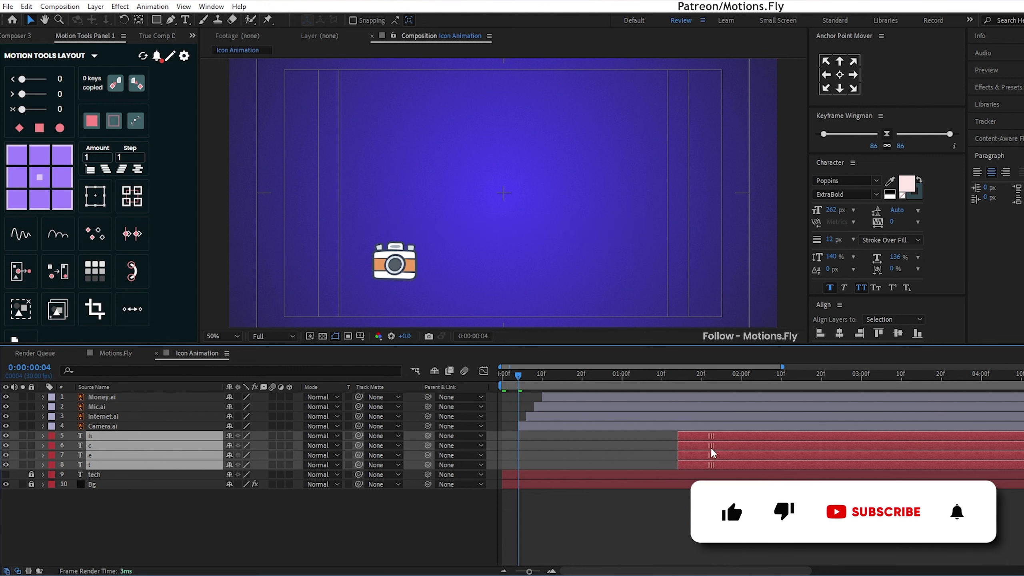
left_click(613, 525)
Solo the Camera.ai layer and pull the t letter's start earlier to about 1:07
left_click_drag(519, 379, 557, 395)
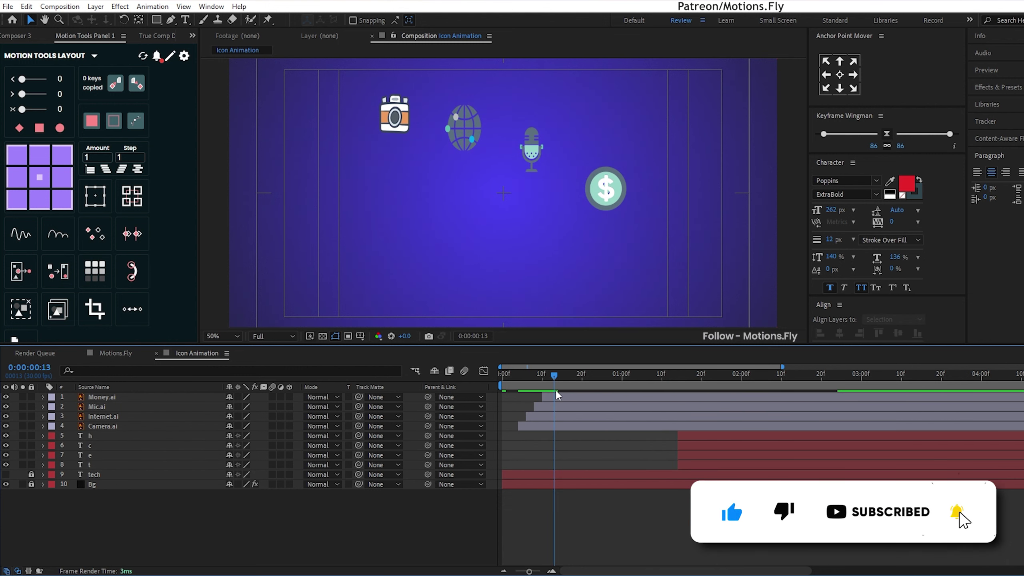
left_click(93, 426)
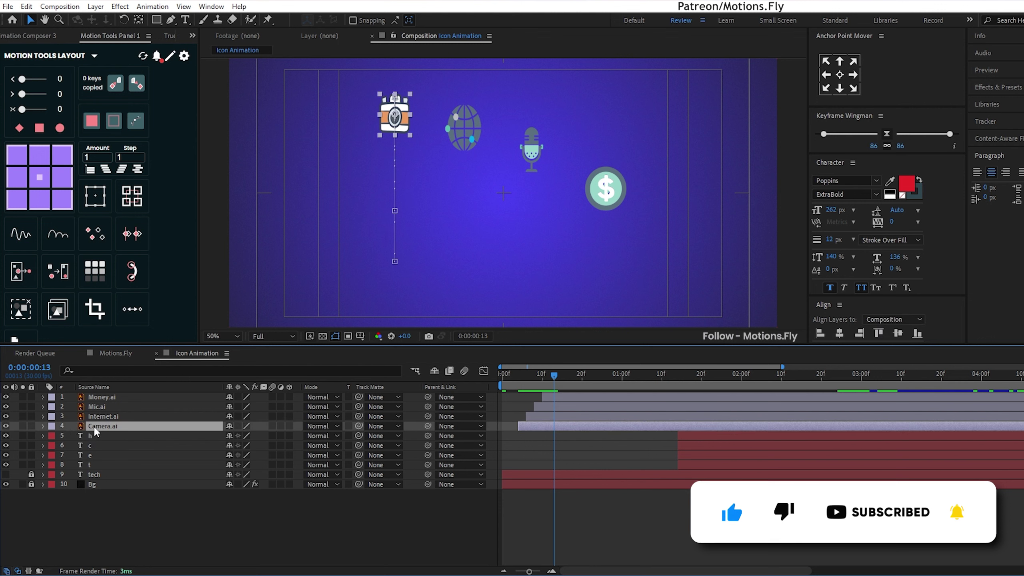
left_click(22, 427)
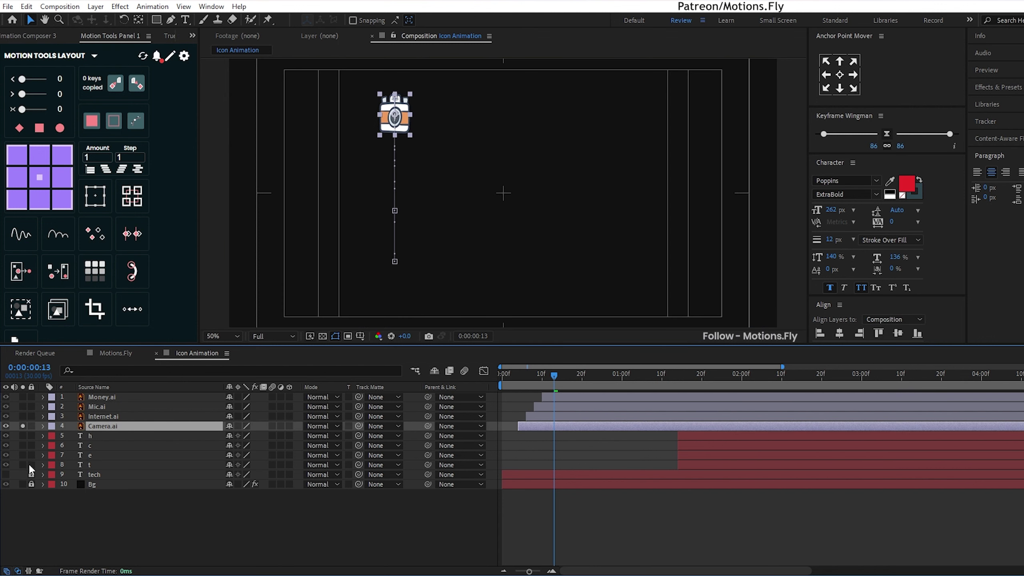
left_click_drag(553, 376, 653, 422)
left_click_drag(689, 465, 663, 467)
left_click_drag(654, 380, 654, 377)
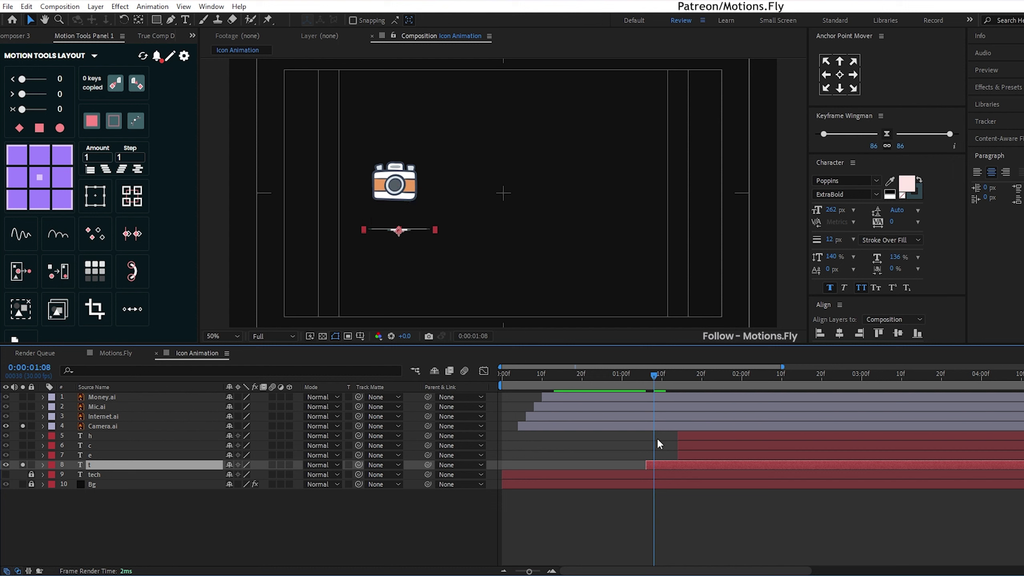
Split the Camera.ai layer at 1:08, delete its second half, and make it end at 1:09
left_click(657, 426)
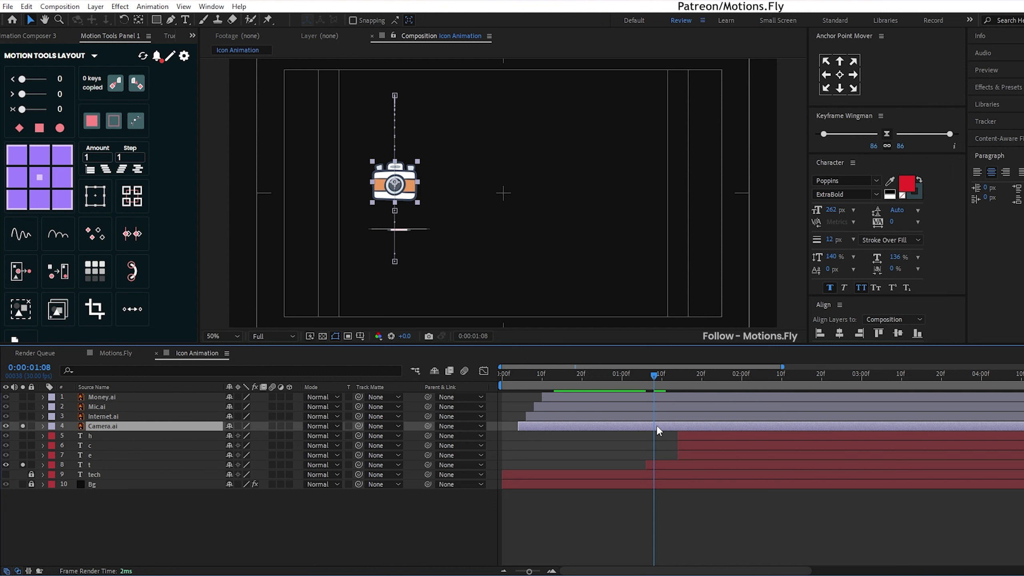
key("ctrl+shift+d")
key("Delete")
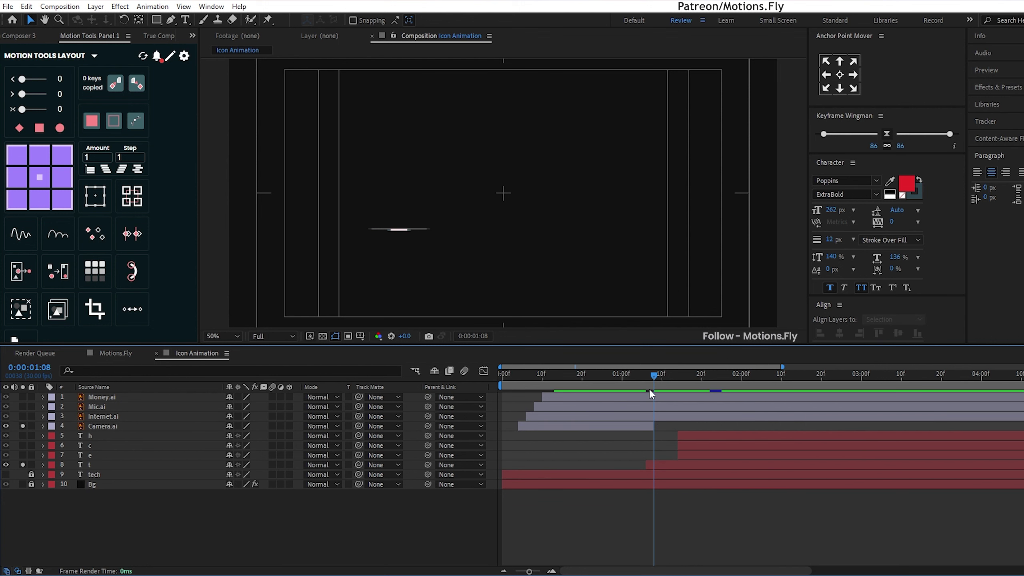
left_click_drag(650, 380, 653, 381)
left_click_drag(653, 427, 661, 418)
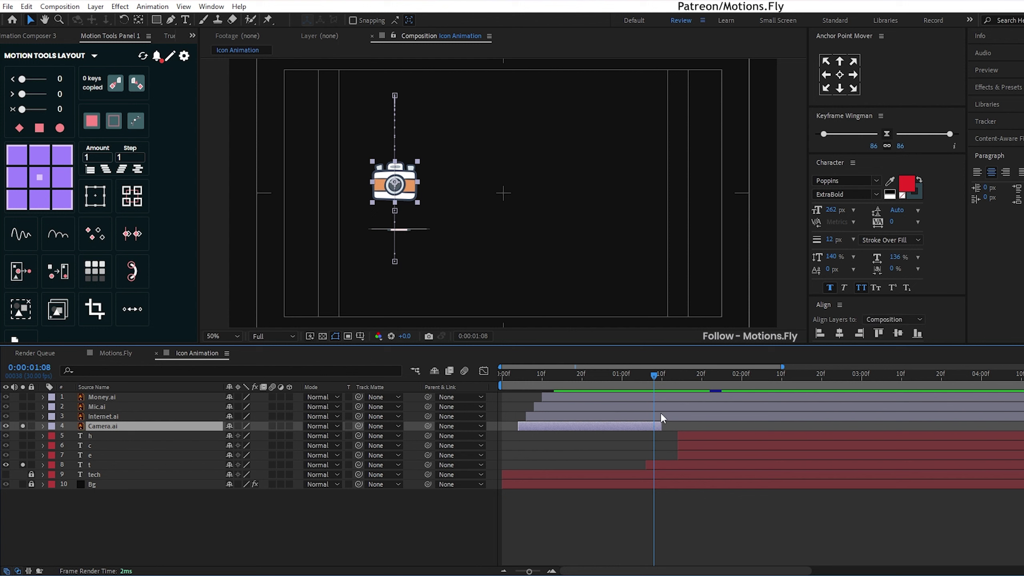
left_click_drag(655, 381, 658, 381)
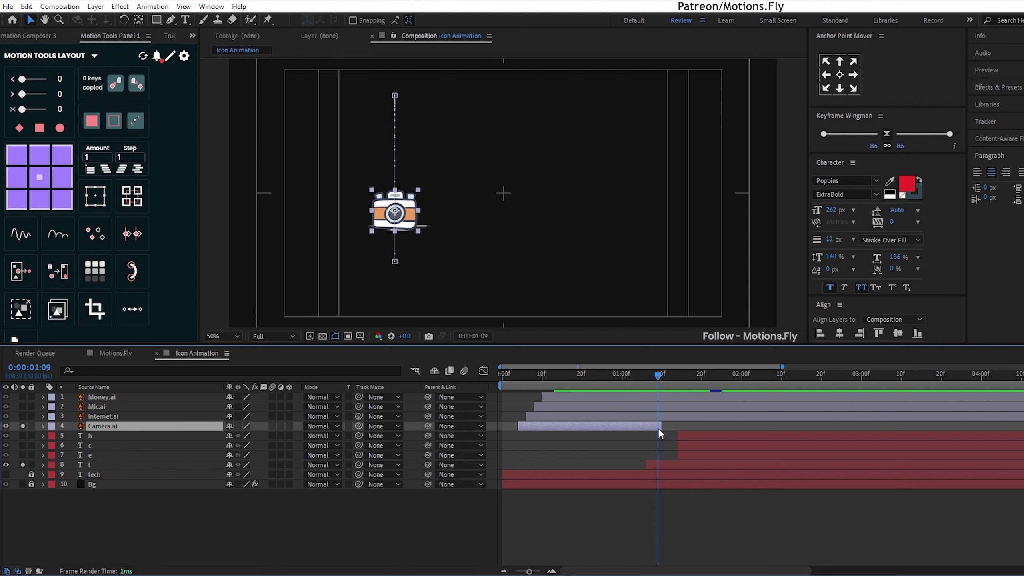
left_click_drag(660, 427, 659, 426)
Nudge the t letter's start slightly later and preview the camera-to-T handoff
left_click_drag(656, 464, 661, 465)
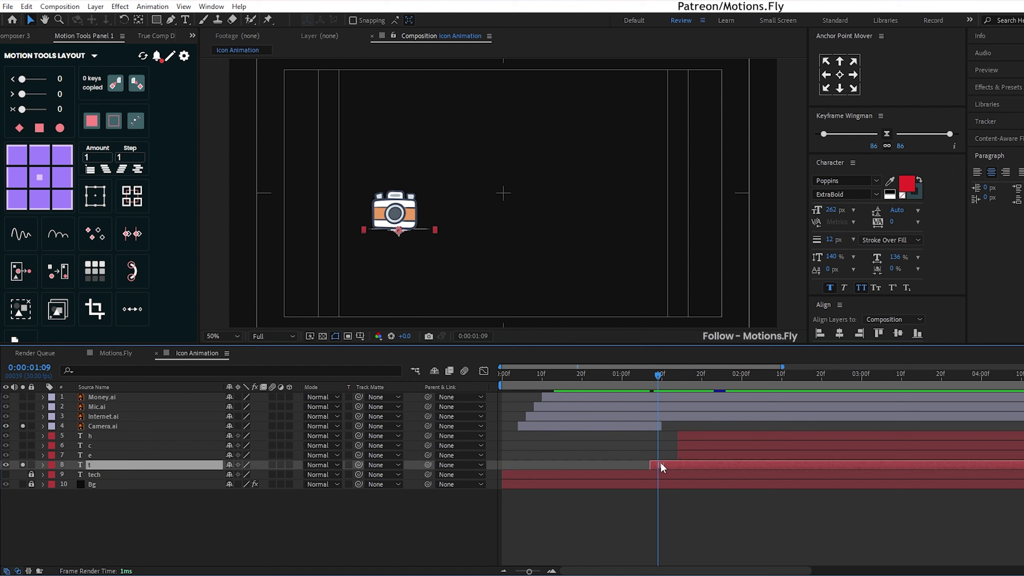
left_click(661, 500)
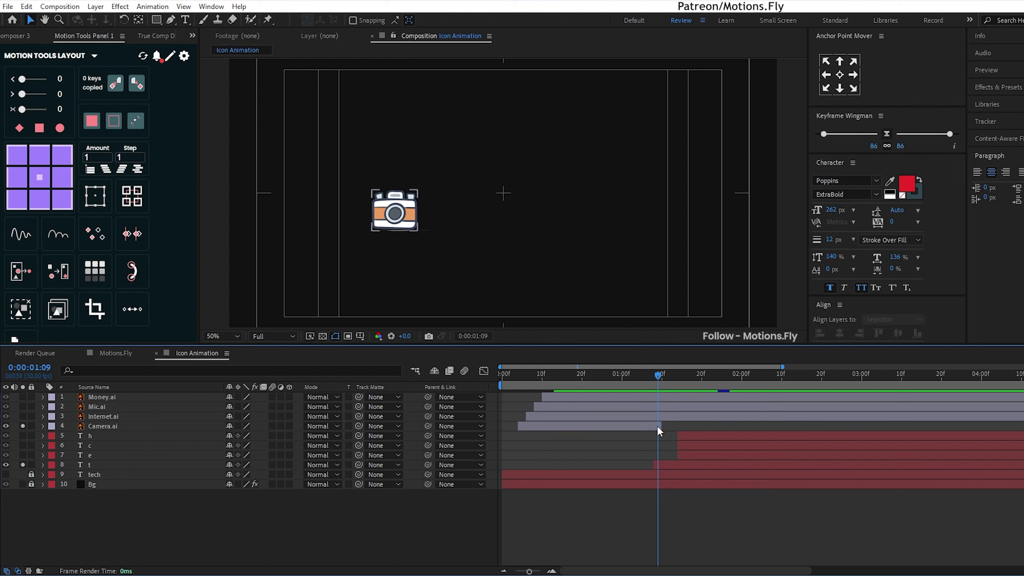
key("space")
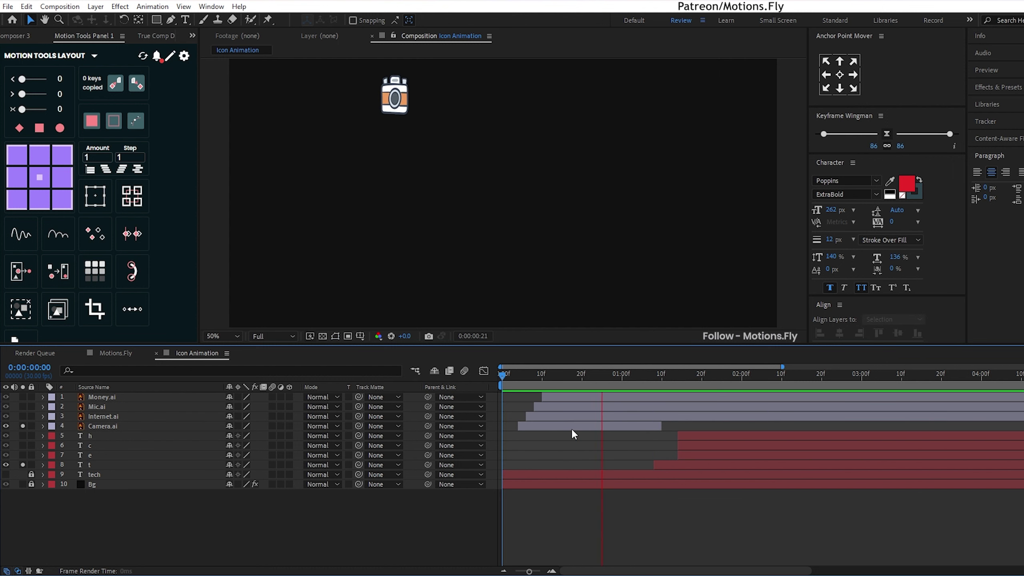
left_click(655, 379)
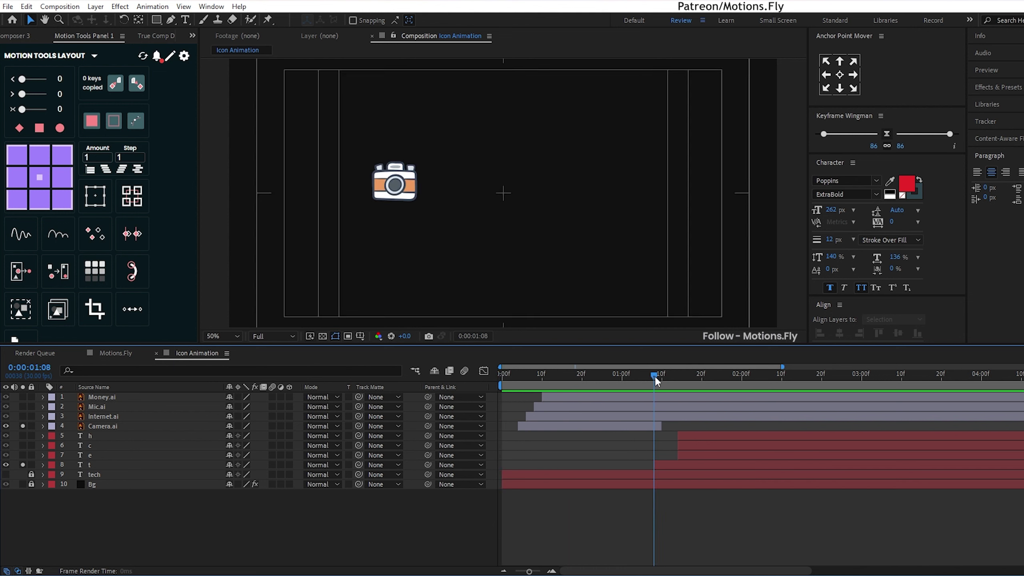
left_click_drag(650, 383, 659, 378)
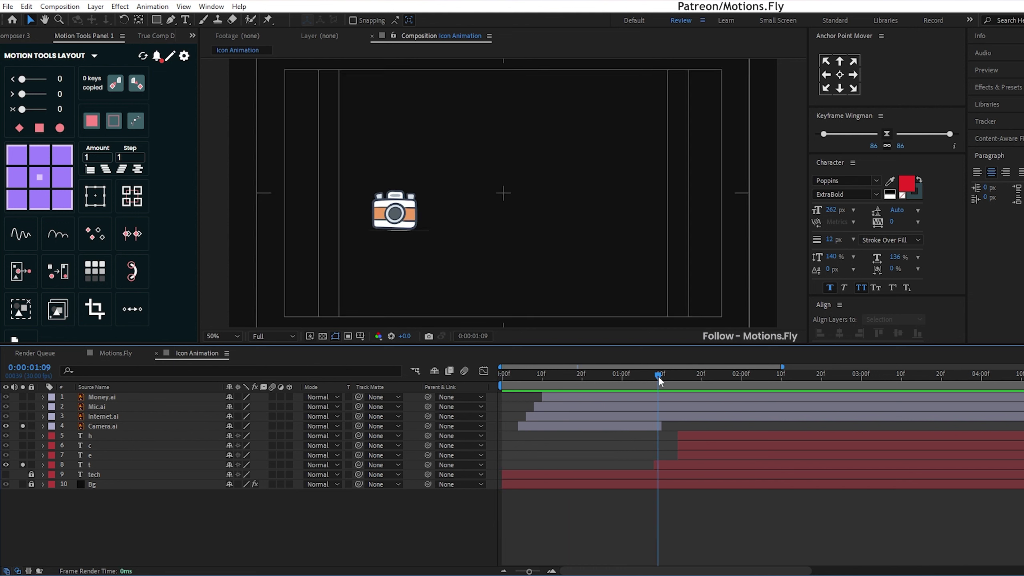
Move the t letter one frame earlier to 1:09 and preview the handoff through 1:12
left_click(664, 461)
left_click_drag(661, 463, 657, 463)
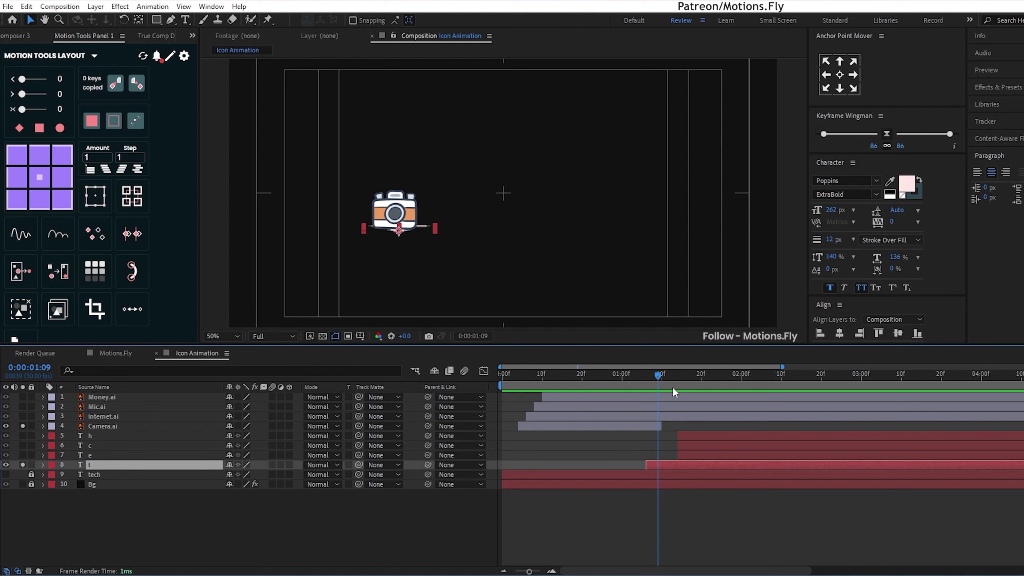
key("space")
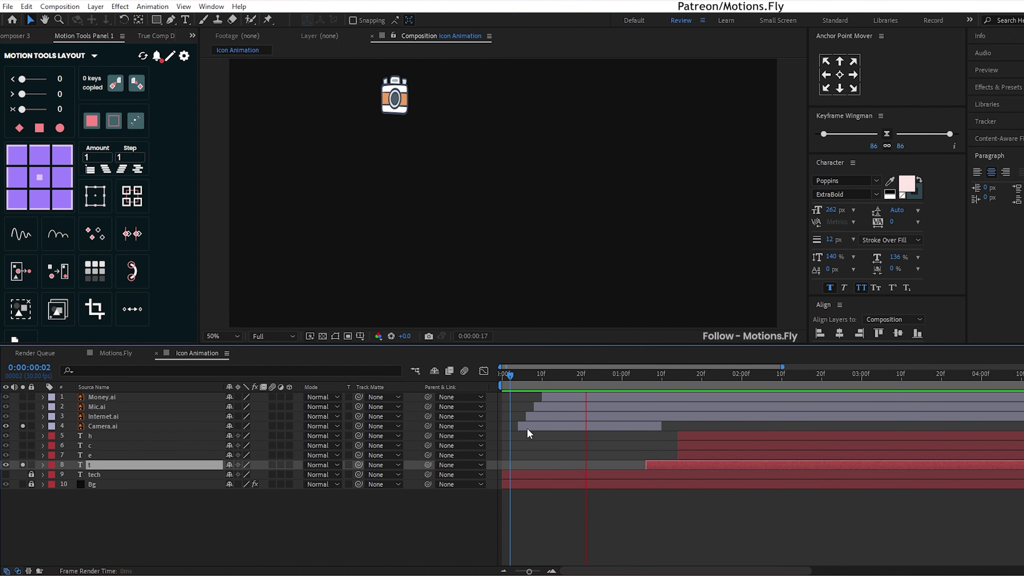
left_click_drag(646, 382, 656, 382)
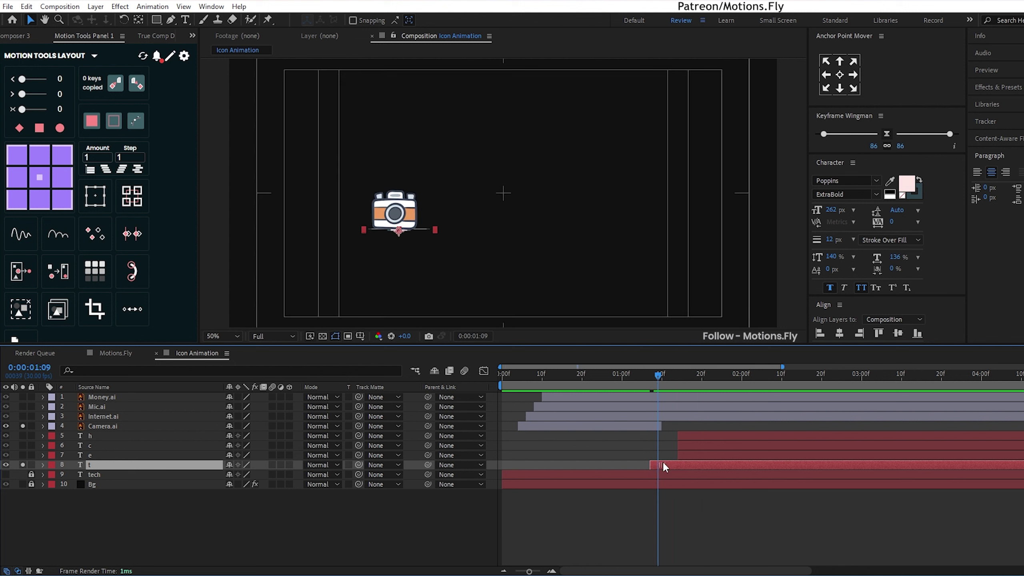
key("ctrl+shift+a")
left_click_drag(658, 374, 669, 375)
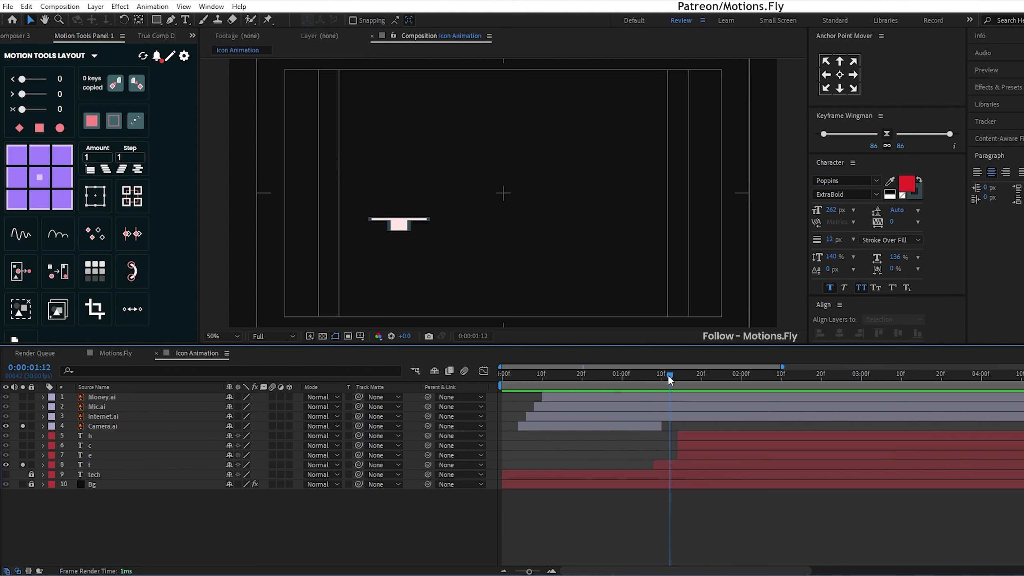
Unsolo the t letter and solo the Internet.ai globe and e letter layers
left_click(22, 465)
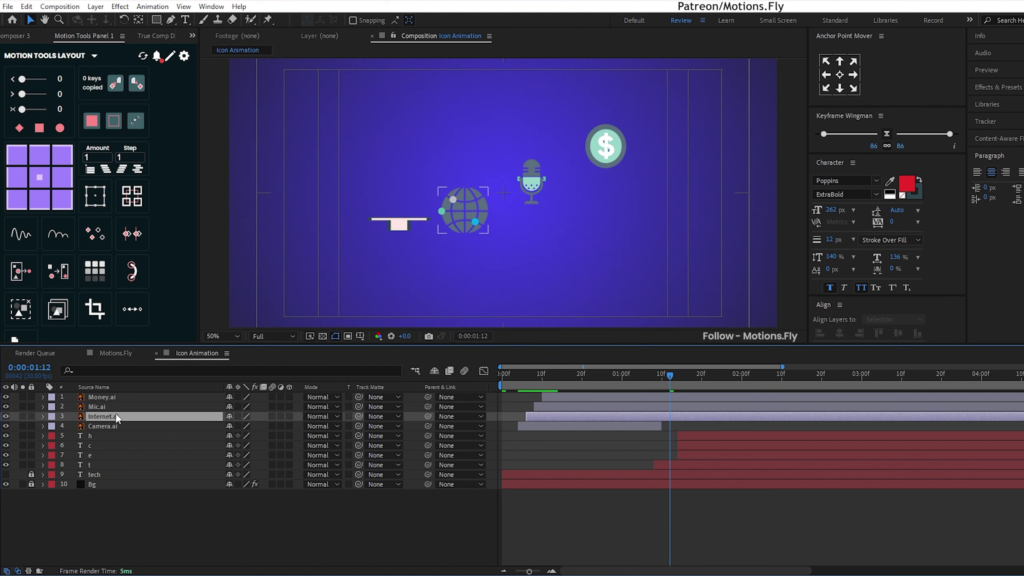
left_click(22, 417)
left_click(60, 456)
left_click(22, 455)
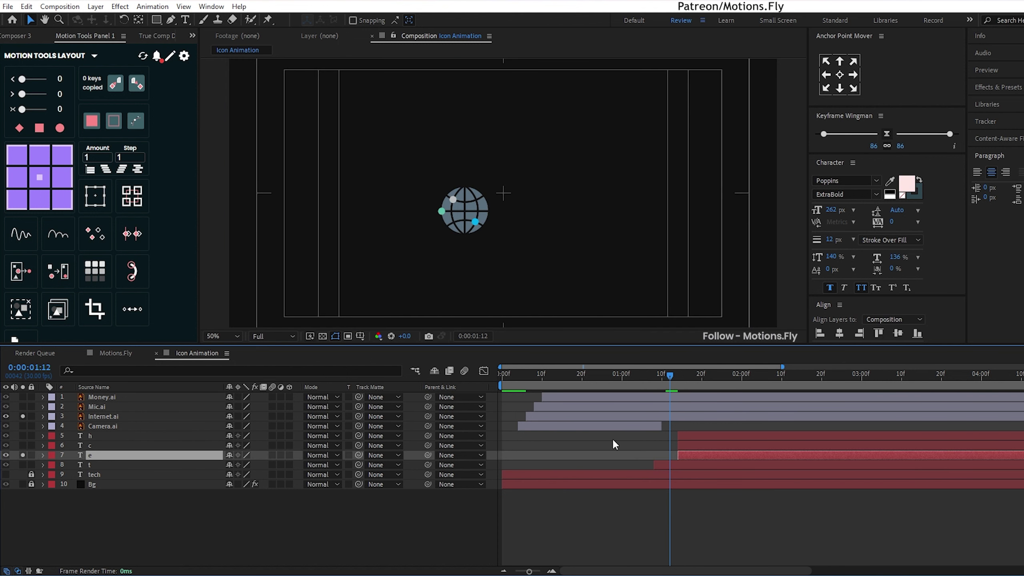
Trim Internet.ai to end at 1:11 with Alt+] and start the e letter at that frame
mouse_move(671, 377)
left_mouse_down()
mouse_move(652, 375)
mouse_move(666, 379)
left_mouse_up()
left_click(669, 414)
left_click(659, 378)
key("u")
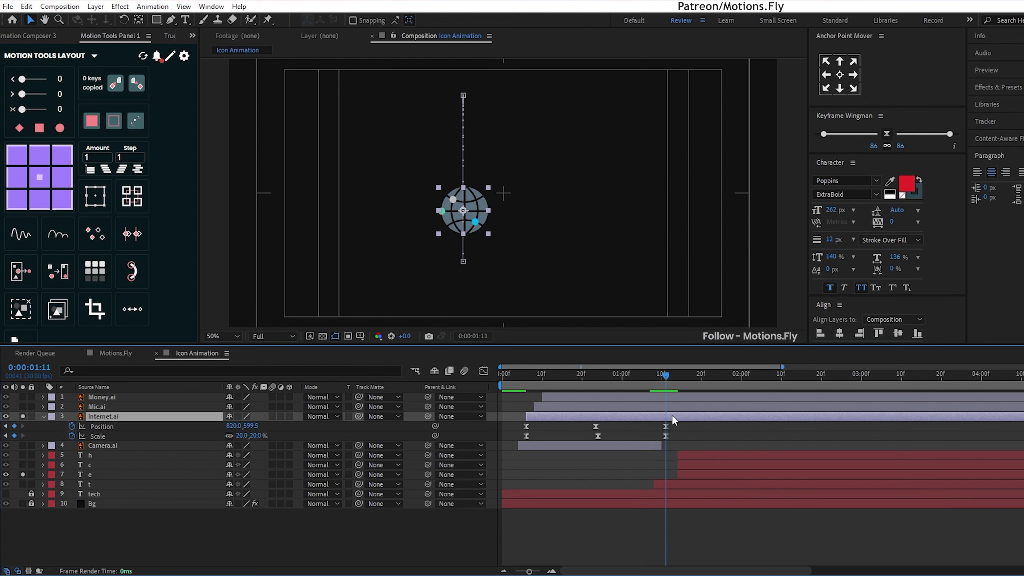
key("alt+]")
left_click(672, 474)
key("alt+[")
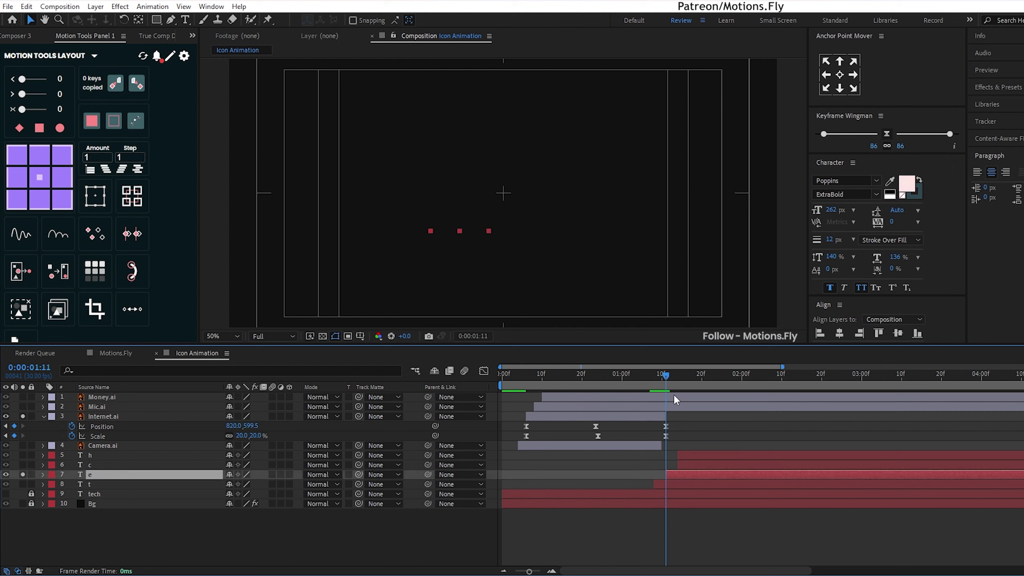
left_click_drag(678, 478, 674, 478)
left_click_drag(666, 379, 672, 415)
Show Mic.ai's animated properties, unsolo the e letter, and solo Mic.ai with the c letter
key("u")
left_click(680, 407)
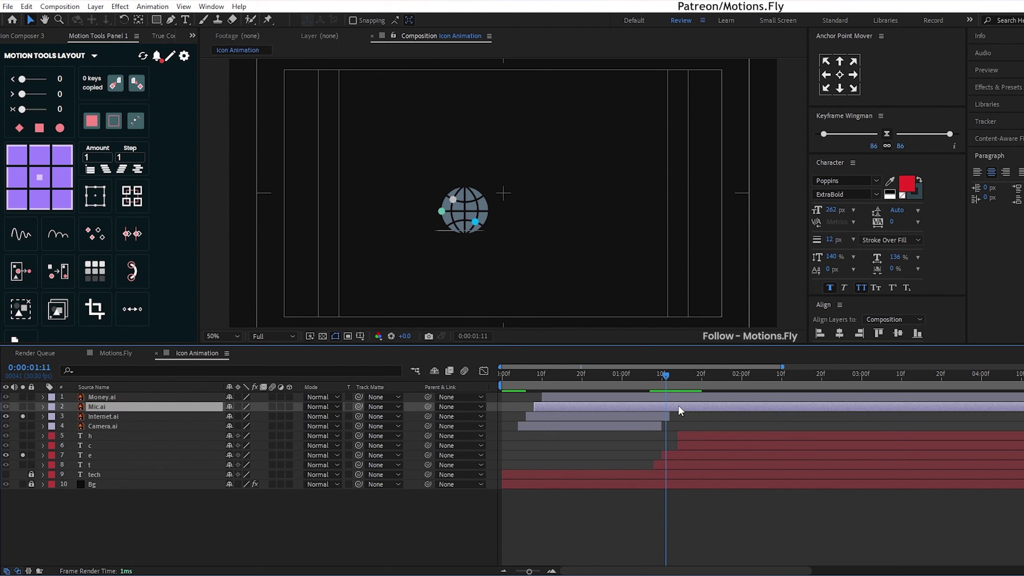
key("u")
left_click(674, 374)
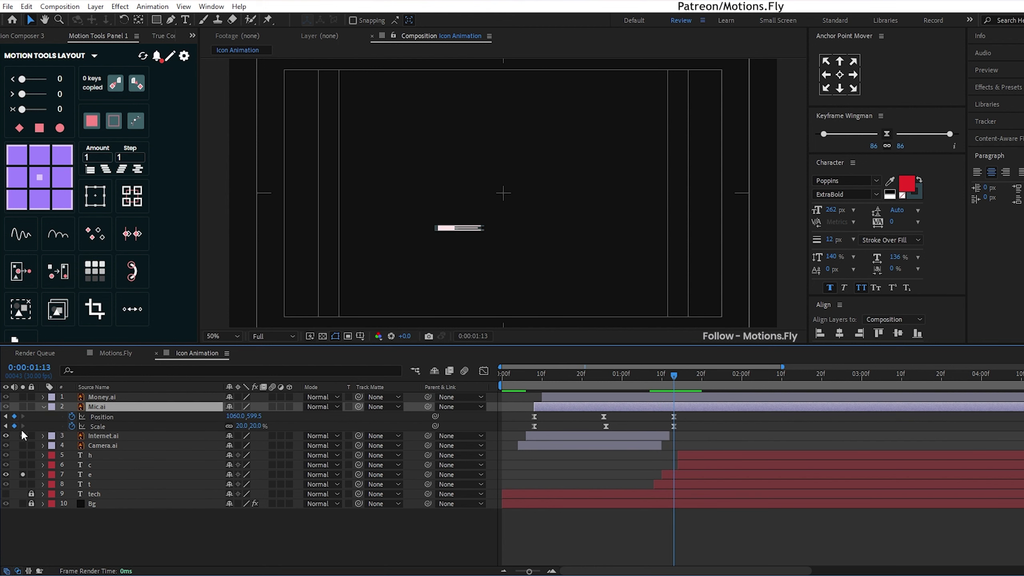
left_click(22, 407)
left_click(22, 475)
left_click(72, 464)
left_click(22, 465)
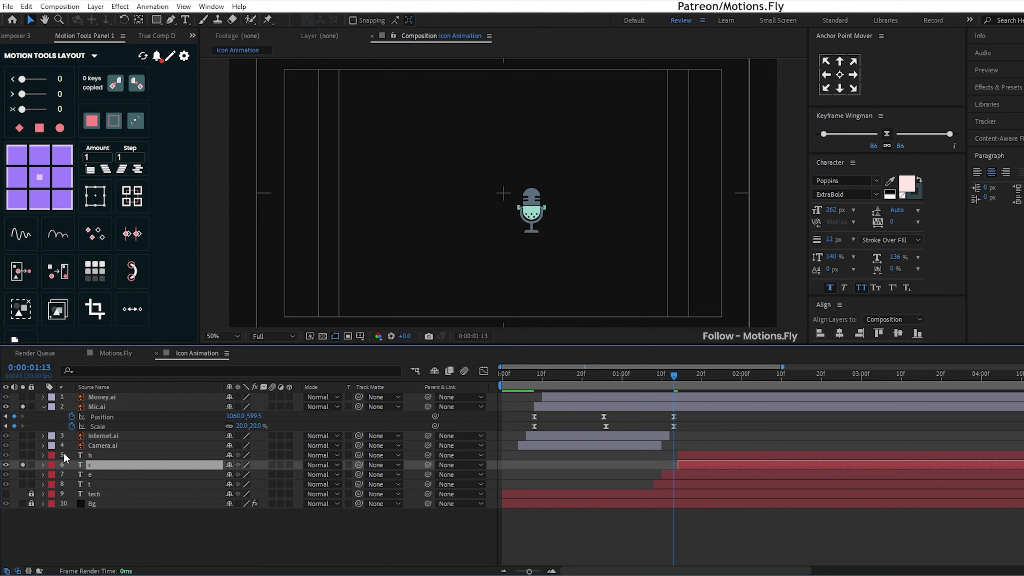
End Mic.ai at 1:13 and align the c letter's in-point with the mic's end
left_click_drag(679, 464, 676, 464)
left_click(679, 407)
key("alt+bracketright")
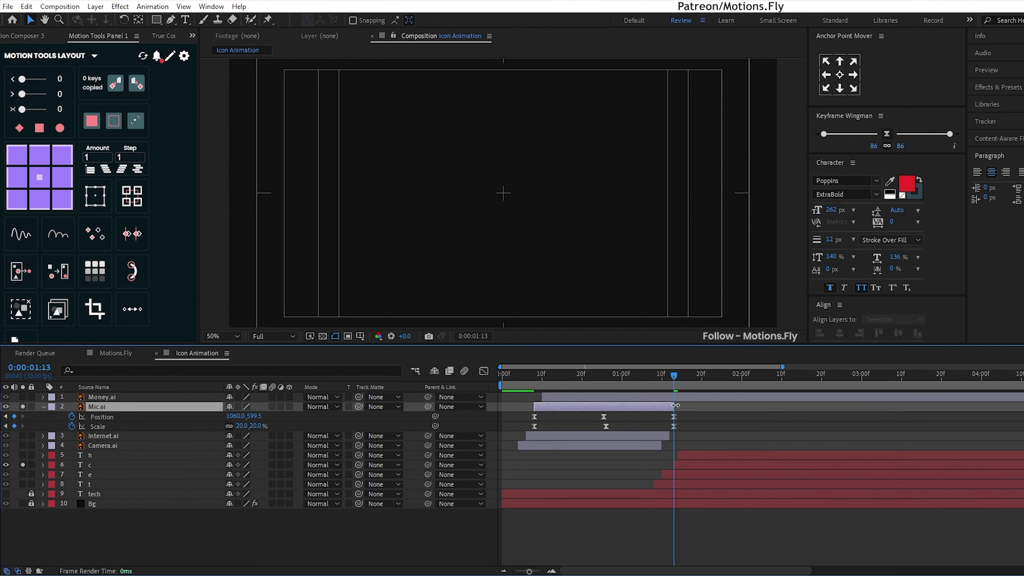
left_click_drag(677, 405, 678, 406)
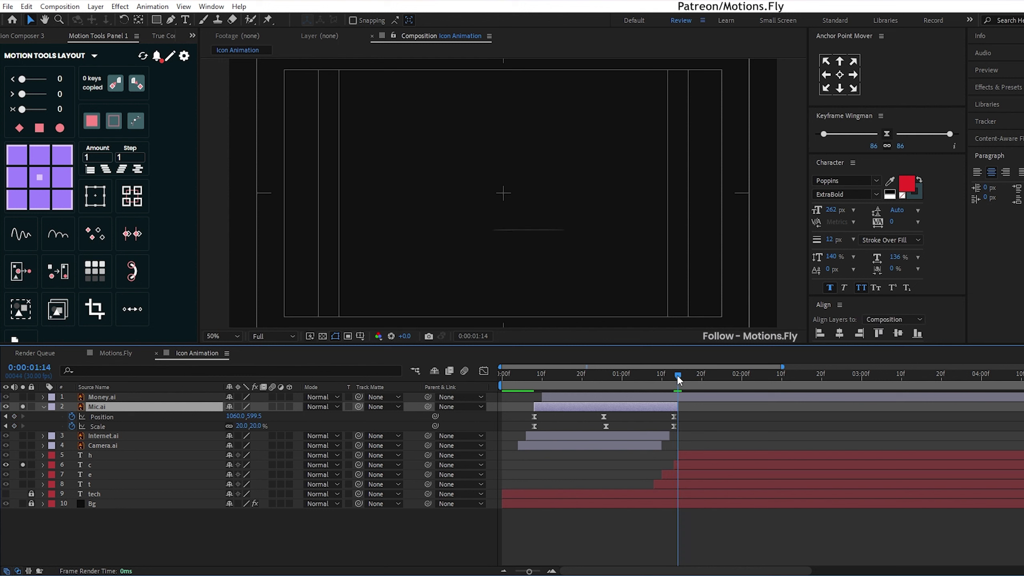
left_click(681, 463)
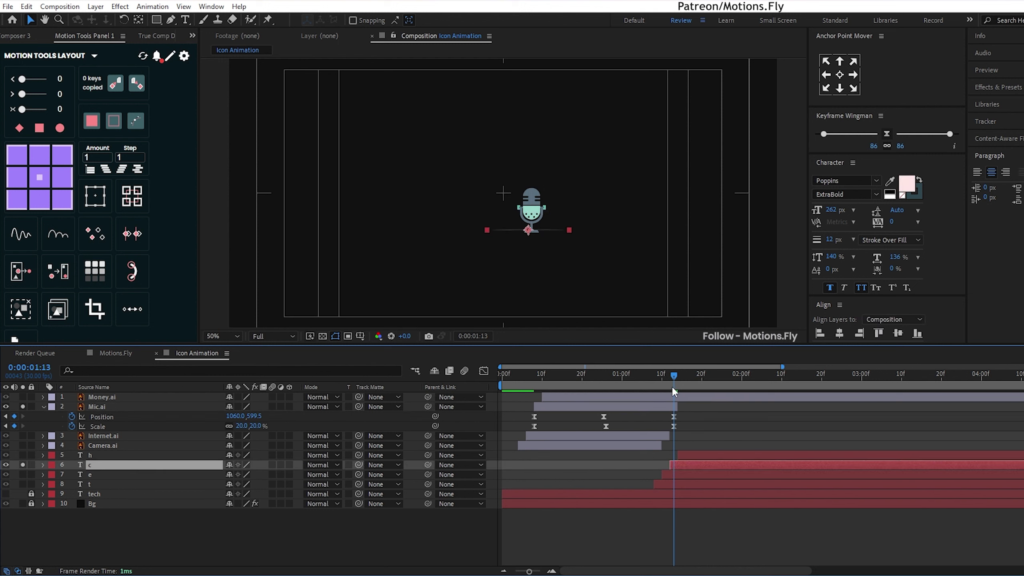
mouse_move(673, 376)
left_mouse_down()
mouse_move(641, 375)
mouse_move(678, 401)
left_mouse_up()
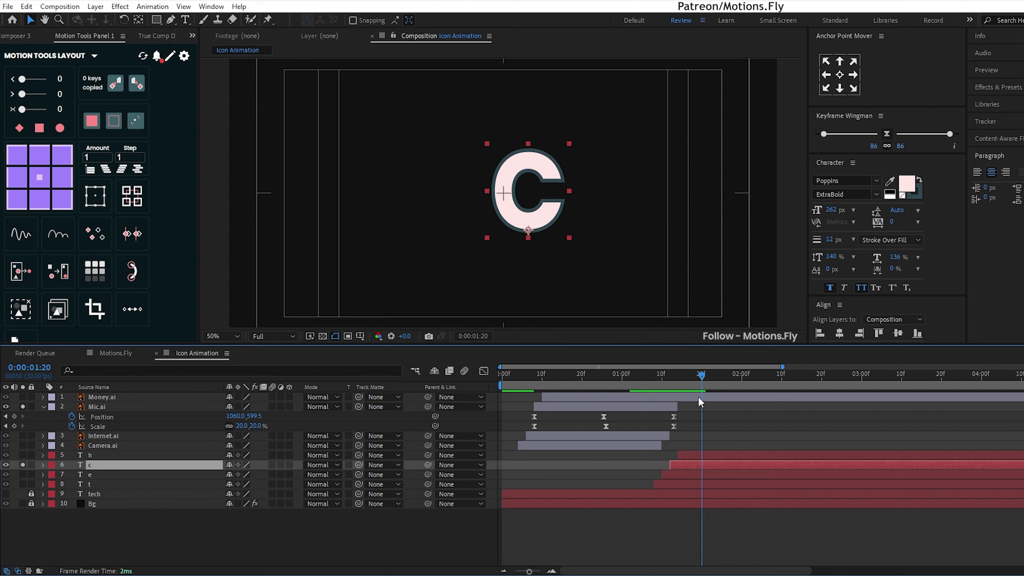
Show Money.ai's animated properties at 1:15, unsolo the c letter, and solo Money.ai with h
left_click(685, 406)
left_click(685, 397)
key("u")
left_click(683, 375)
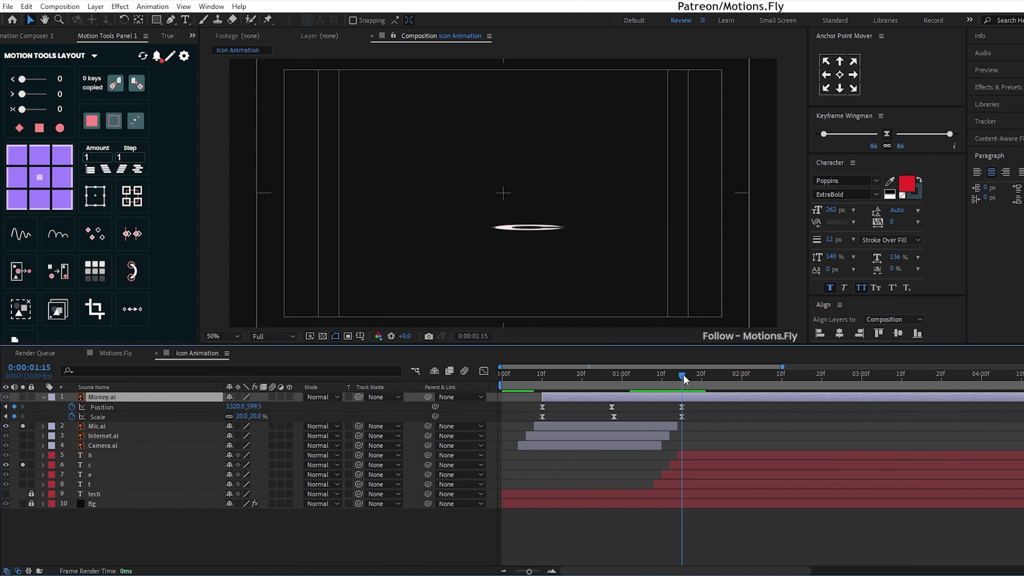
left_click(25, 439)
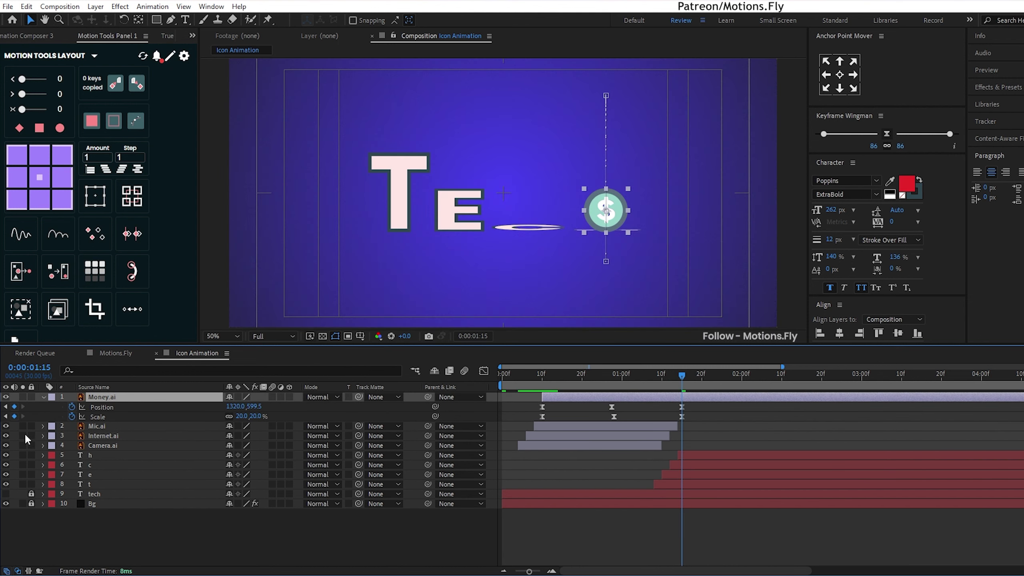
left_click(23, 397)
left_click(121, 455)
left_click(22, 455)
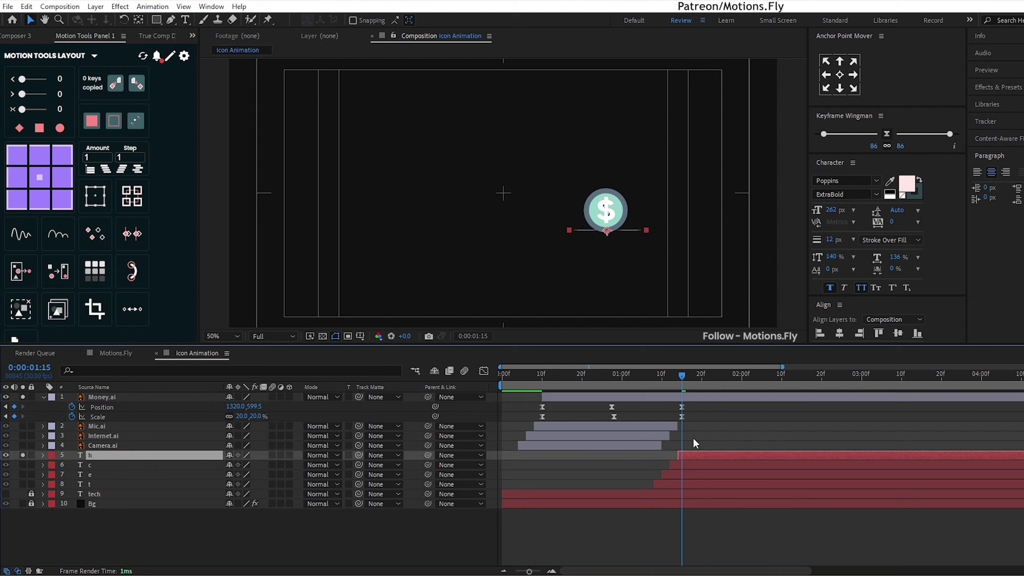
Trim Money.ai to end at 1:15 and start the h letter at that frame with Alt+[
left_click(691, 396)
key("alt+bracketright")
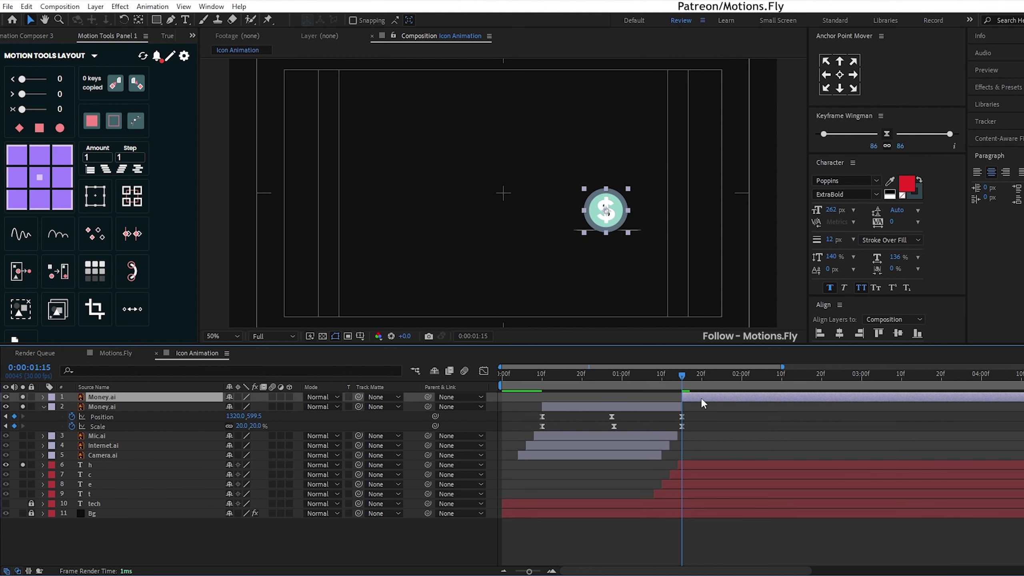
key("F2")
left_click_drag(682, 396, 686, 397)
left_click(696, 455)
key("alt+bracketleft")
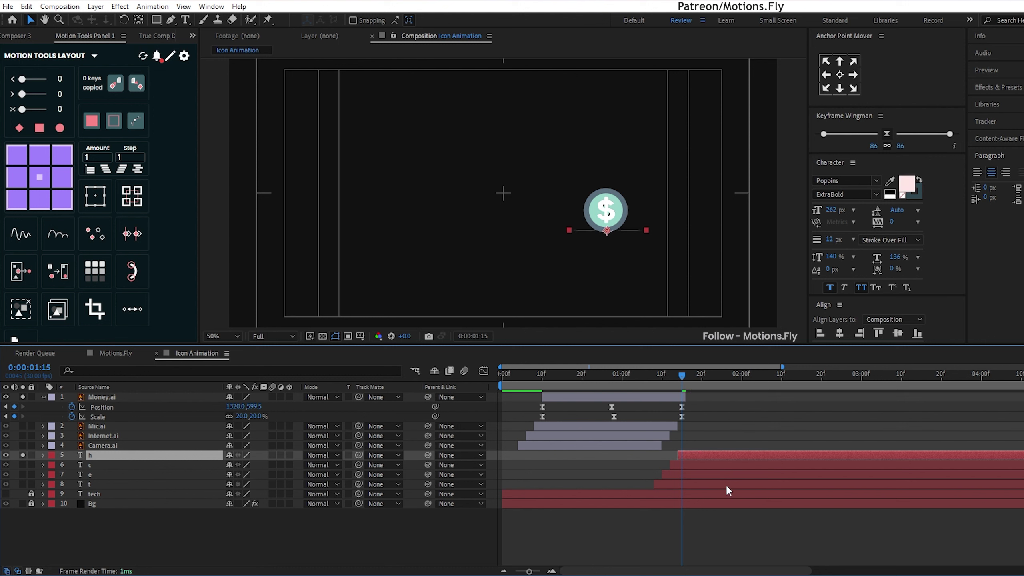
Turn off Solo on the Money.ai layer, collapse its properties, and deselect all layers
left_click(22, 397)
left_click(22, 455)
key("F2")
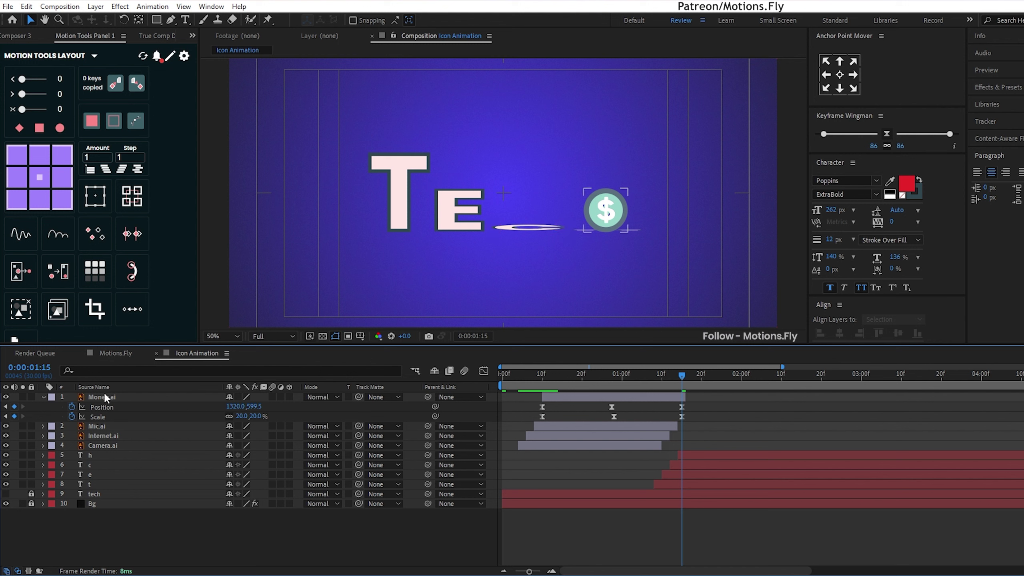
left_click(106, 398)
key("u")
left_click(615, 534)
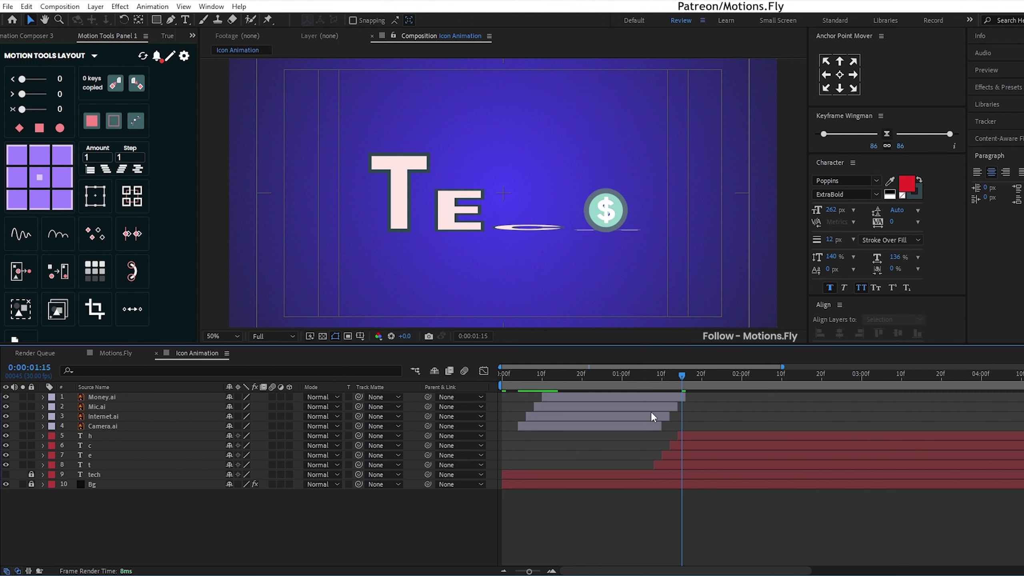
Preview from the start and end the work area at 0:00:02:20 with N
key("Home")
key("space")
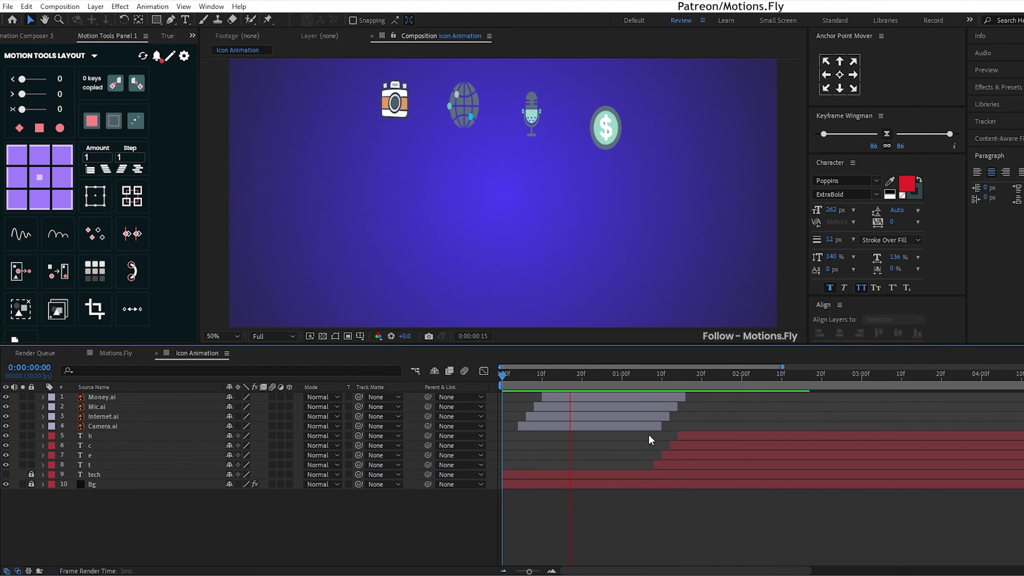
key("space")
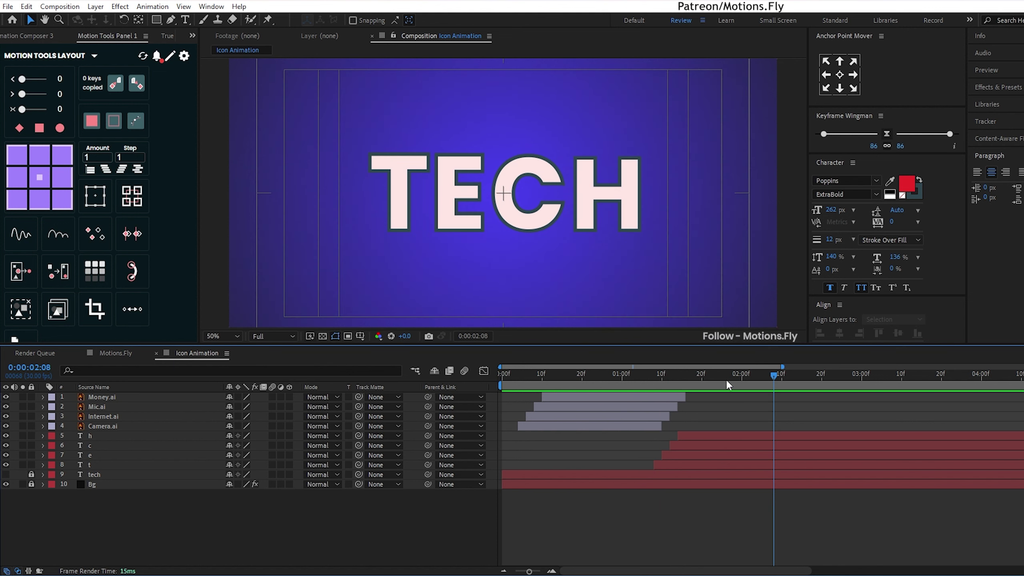
left_click_drag(776, 381, 821, 387)
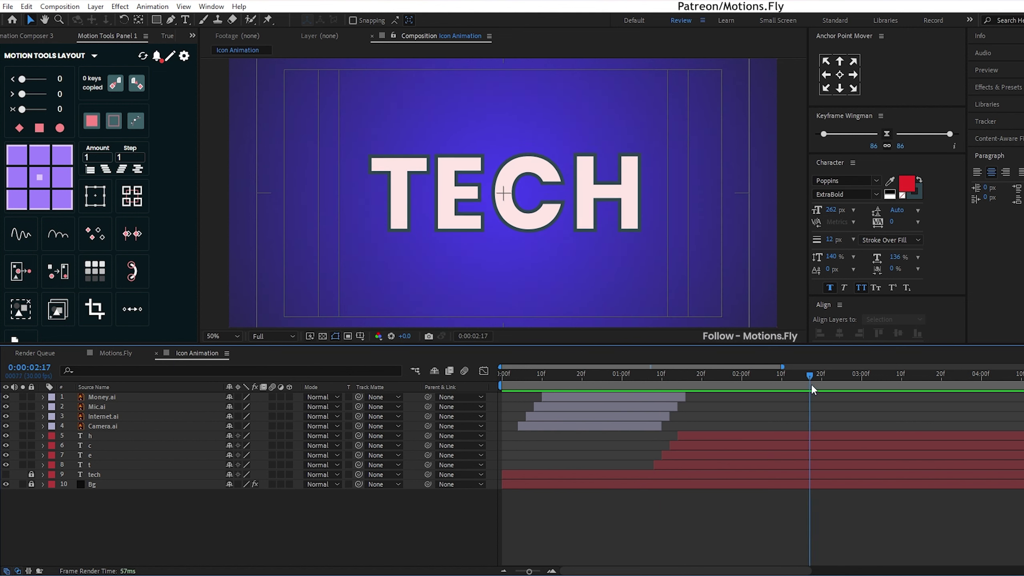
key("n")
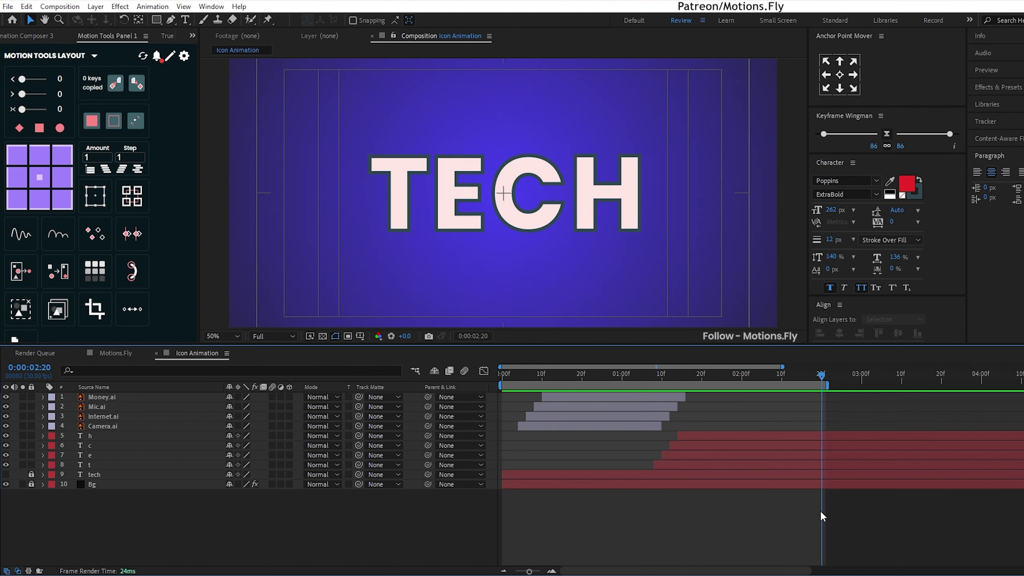
key("space")
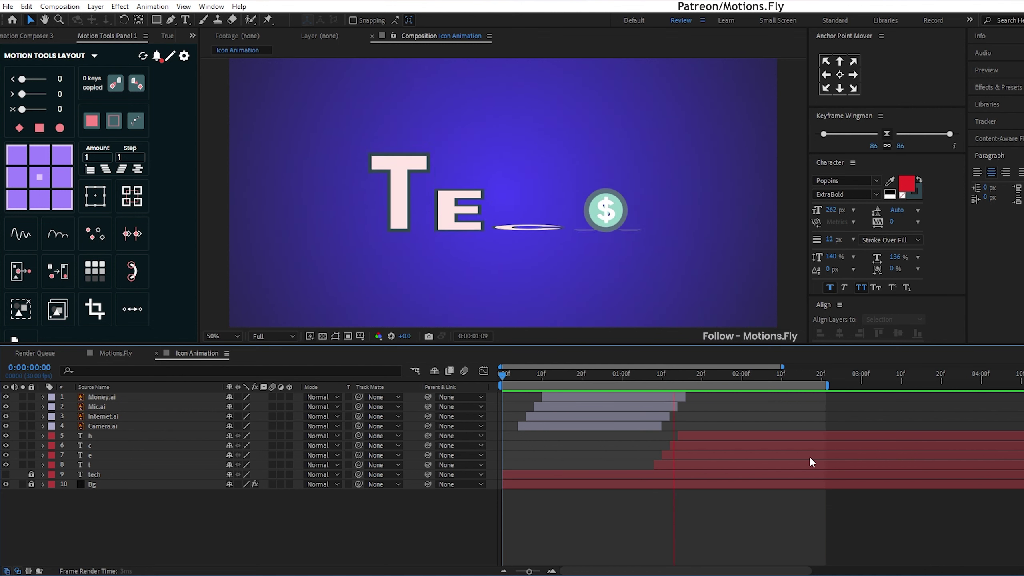
key("ctrl+0")
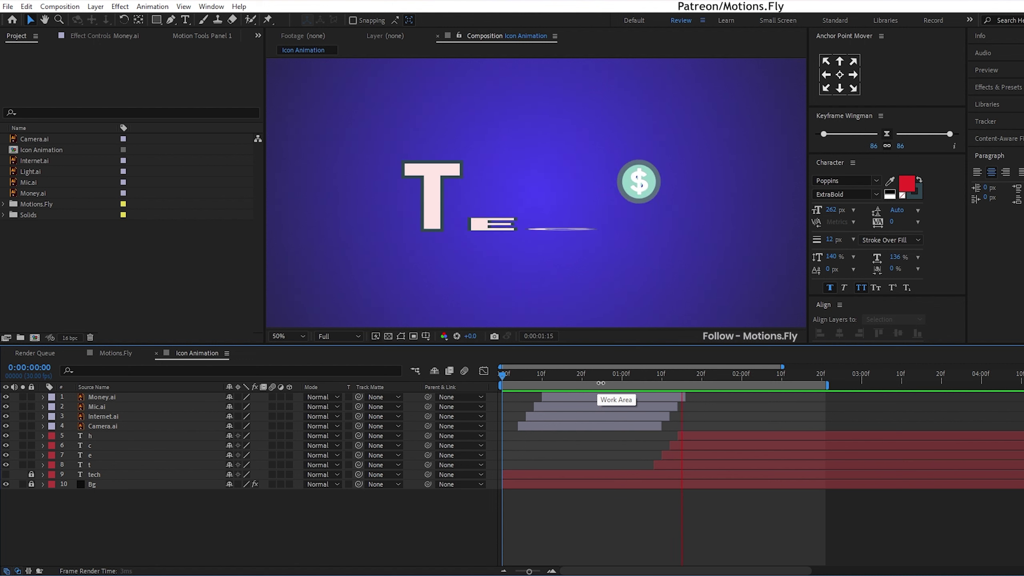
At 0:00:01:09, add Animation Composer 3's Particle Fireworks preset from Shape Elements
left_click_drag(672, 378, 660, 378)
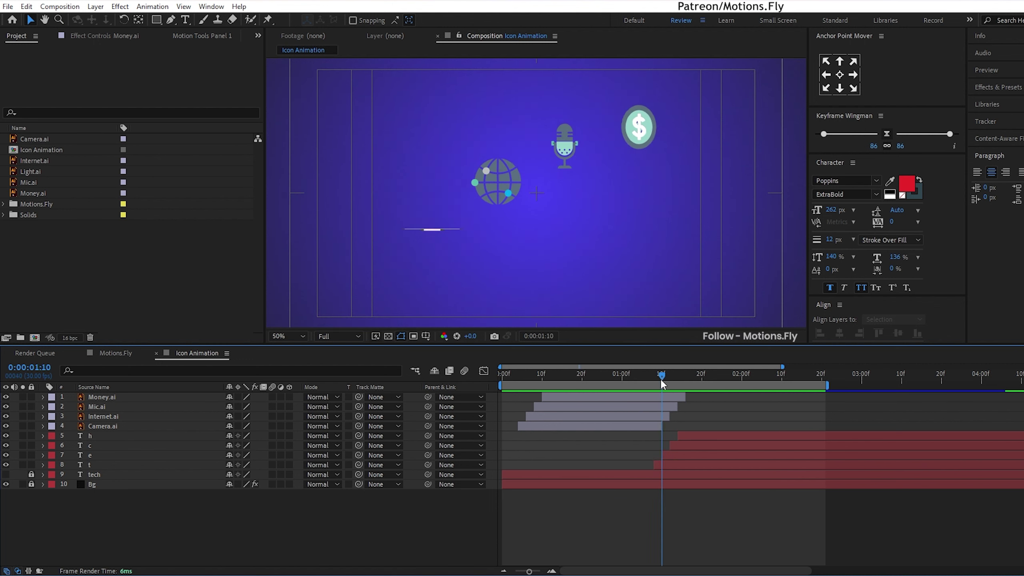
left_click(212, 47)
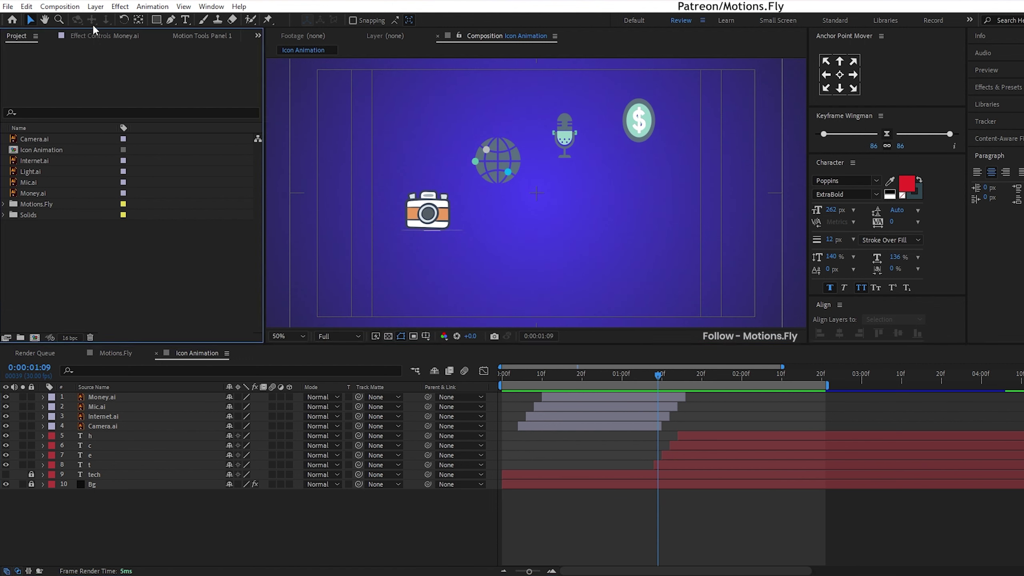
left_click(258, 36)
left_click(284, 97)
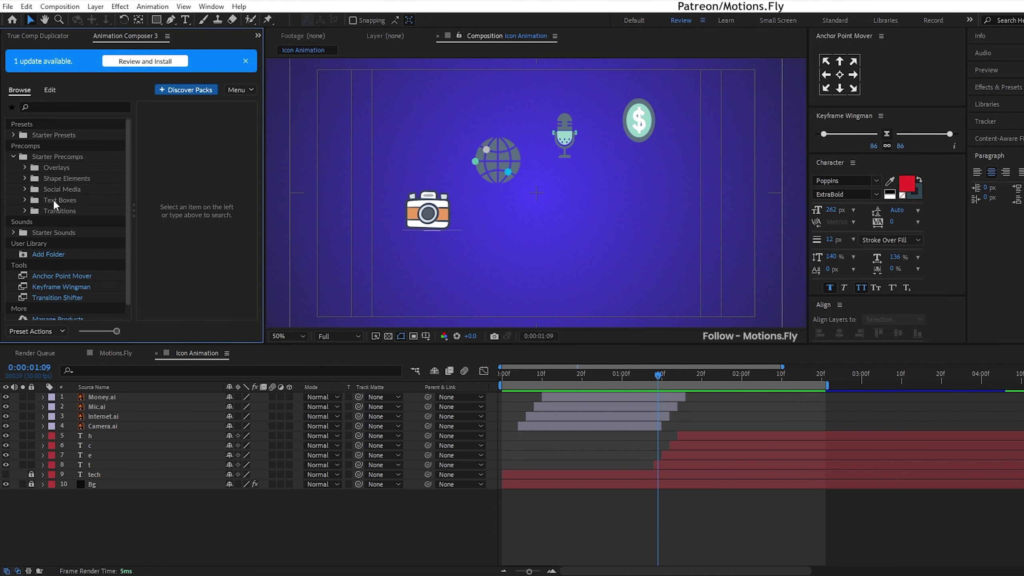
left_click(65, 178)
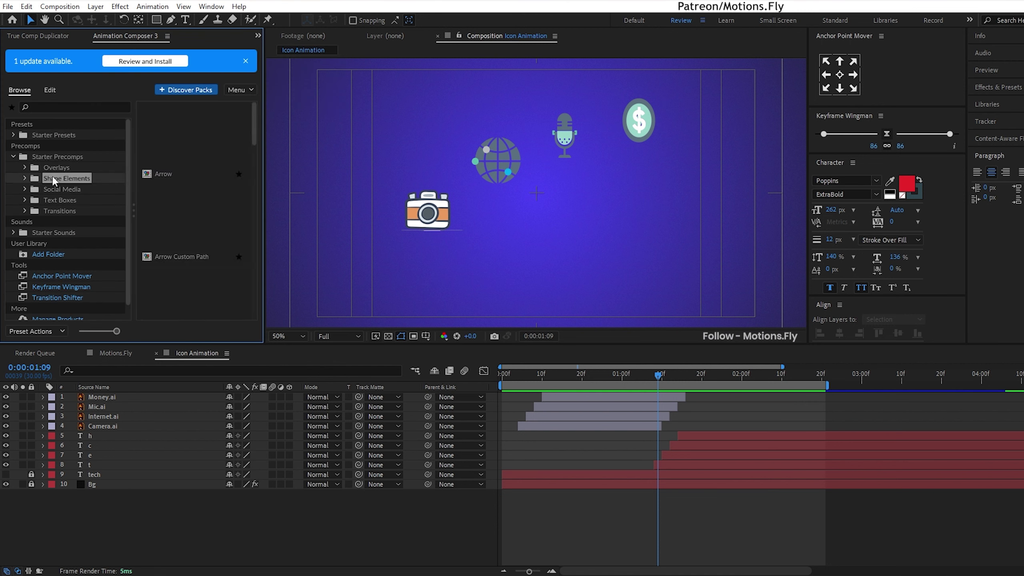
scroll(194, 210, "down", 3)
scroll(198, 218, "down", 5)
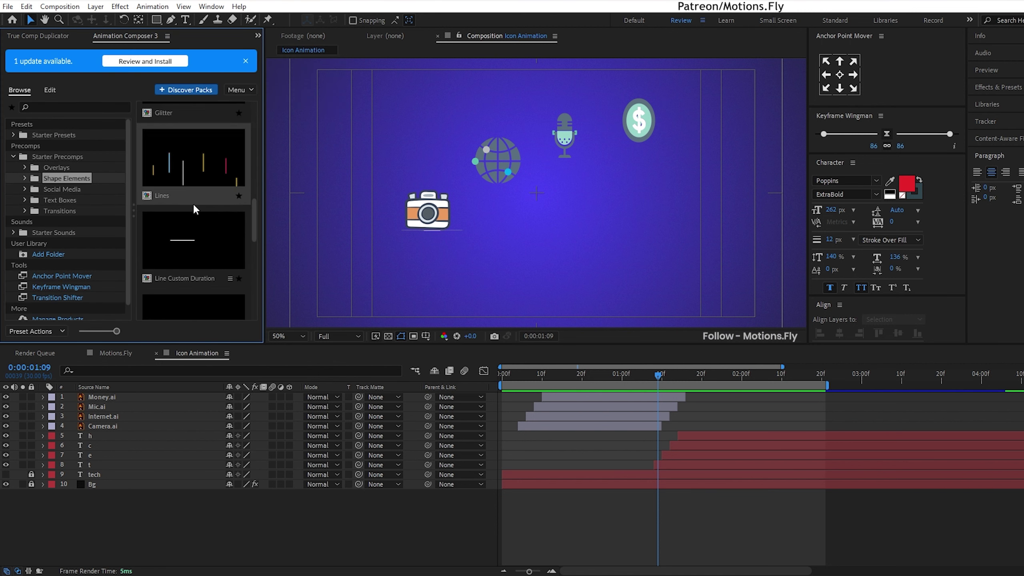
left_click(191, 185)
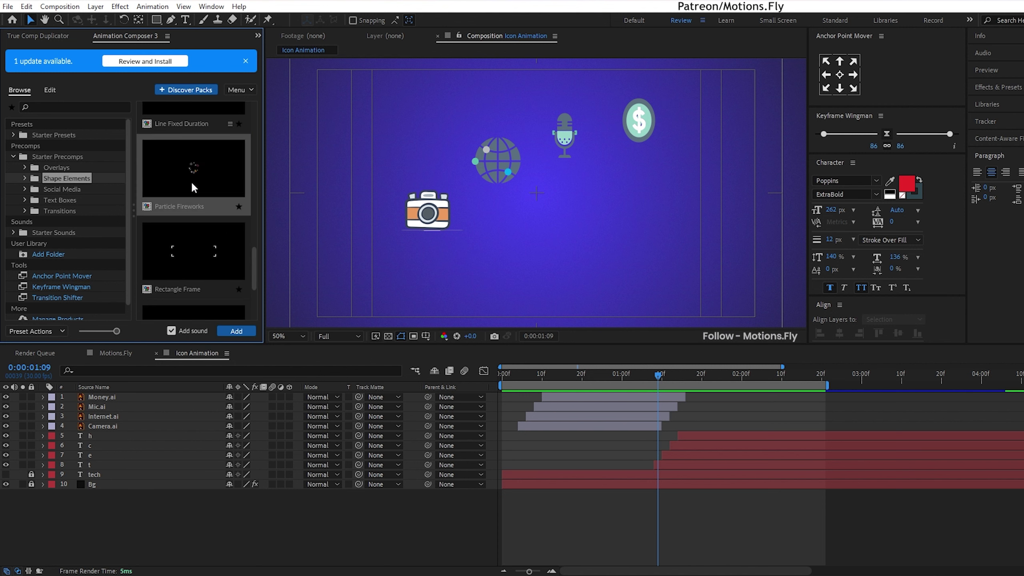
left_click(245, 330)
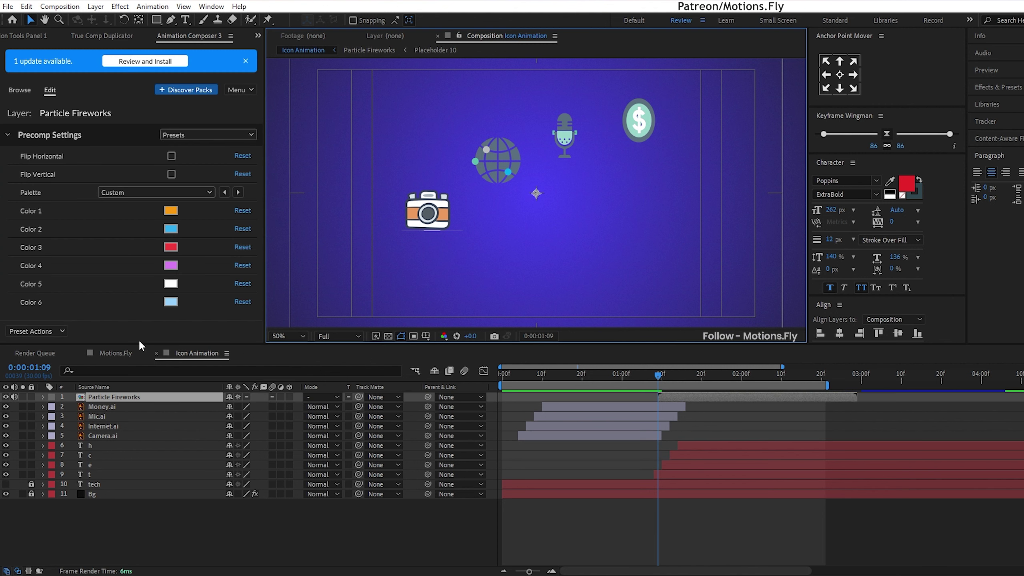
Start the first burst slightly earlier over the camera icon, then duplicate it a few frames later
left_click(16, 139)
left_click_drag(680, 400, 669, 397)
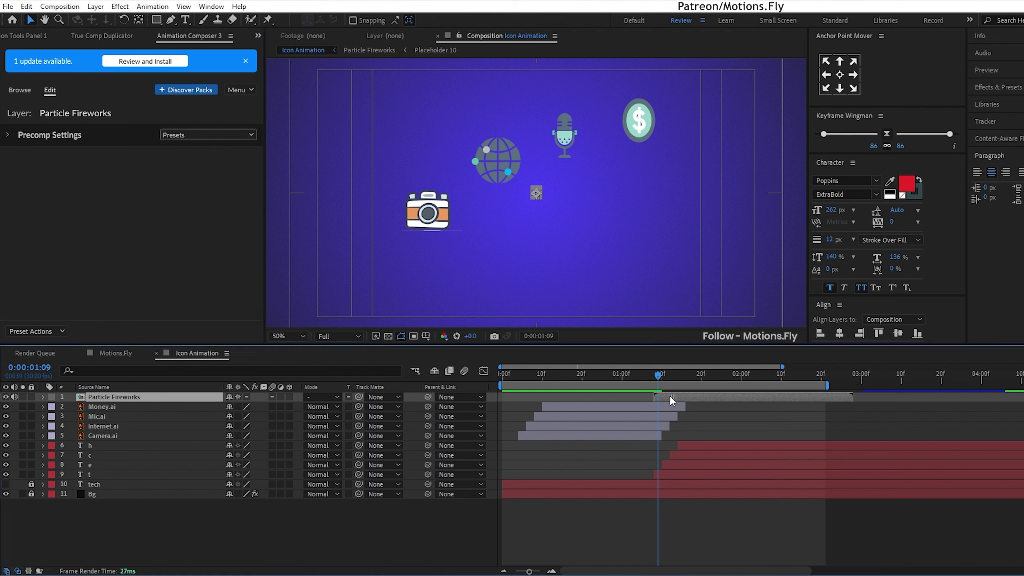
left_click_drag(538, 198, 430, 218)
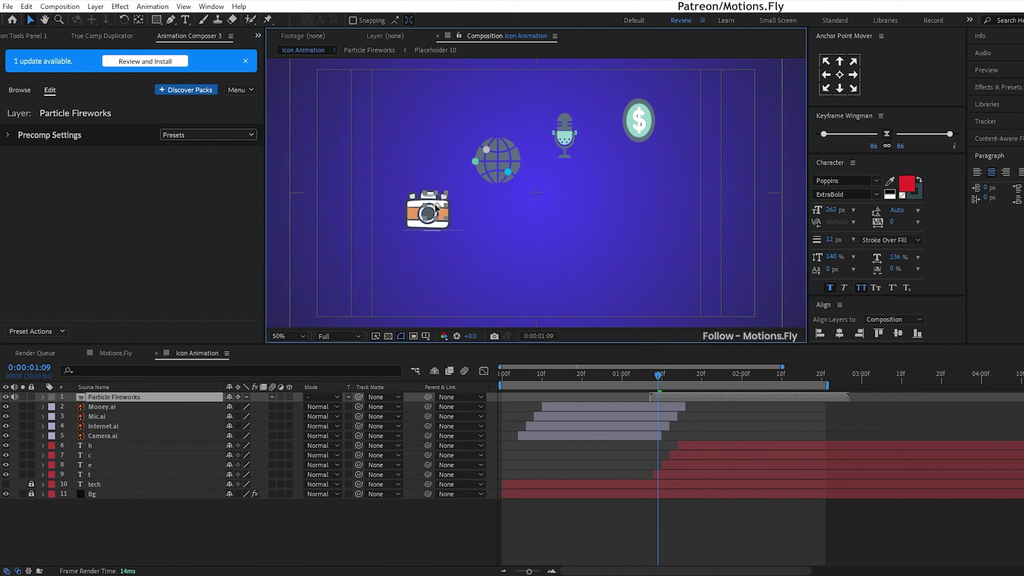
left_click(682, 397)
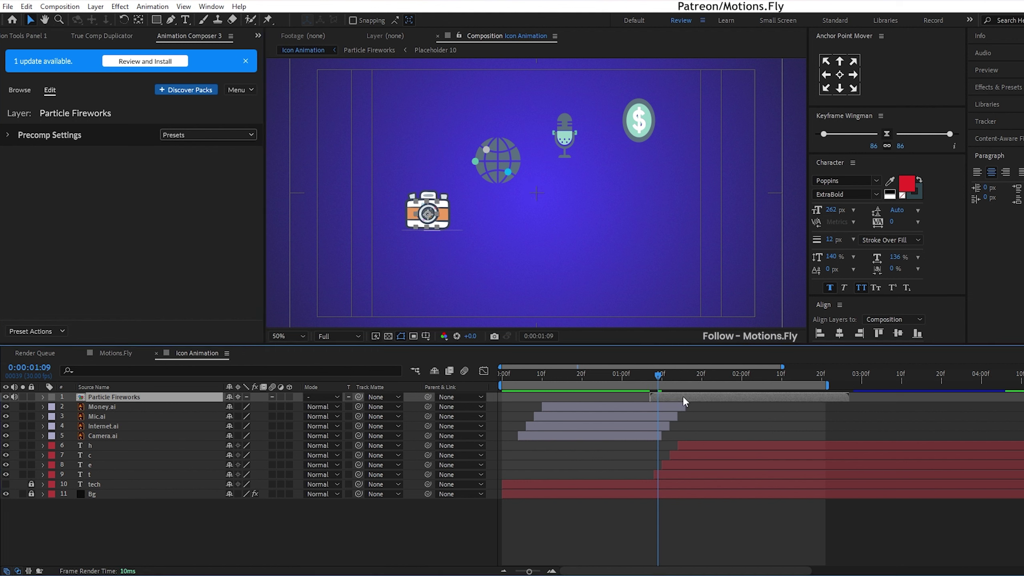
key("ctrl+d")
left_click_drag(670, 396, 684, 395)
left_click(665, 375)
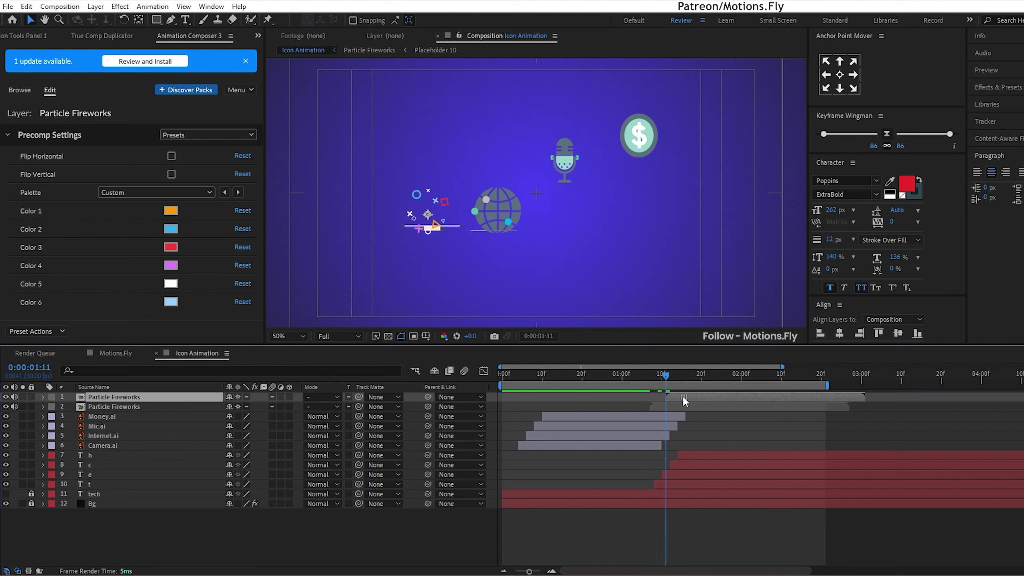
Duplicate the burst again to start at 0:00:01:13 over the microphone icon
left_click(498, 211)
key("ctrl+d")
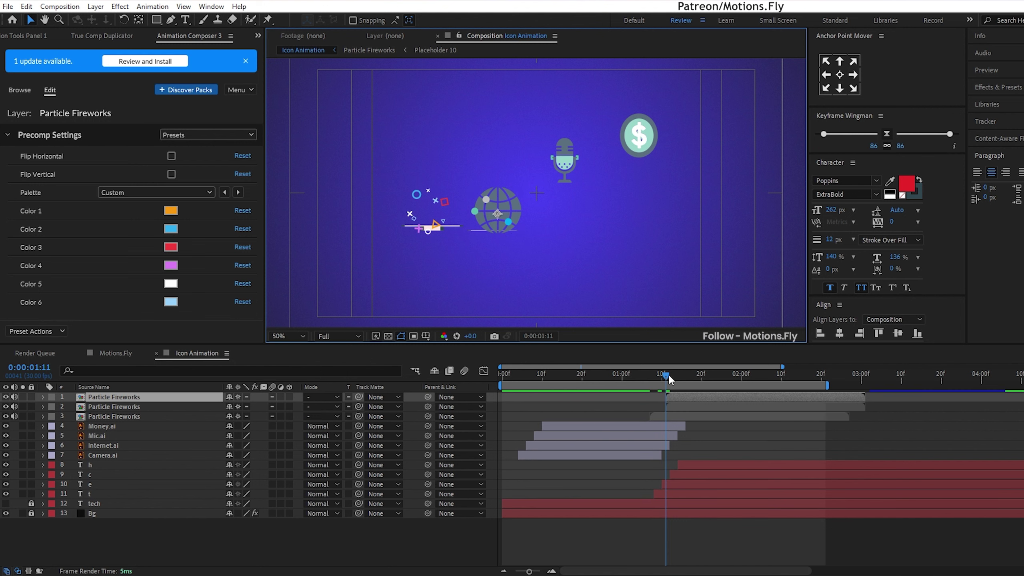
left_click(673, 375)
left_click_drag(685, 396, 694, 397)
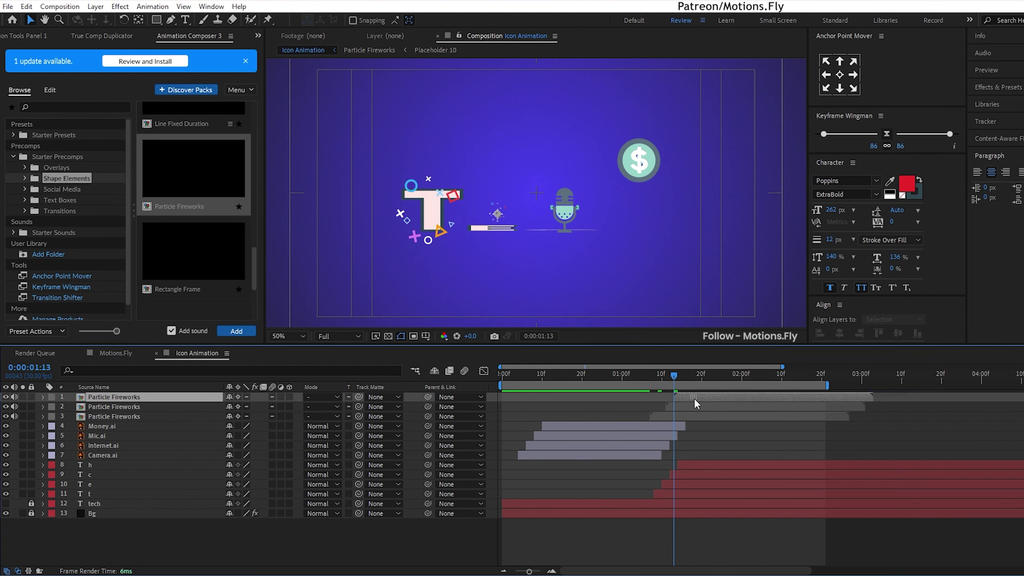
left_click_drag(508, 217, 575, 214)
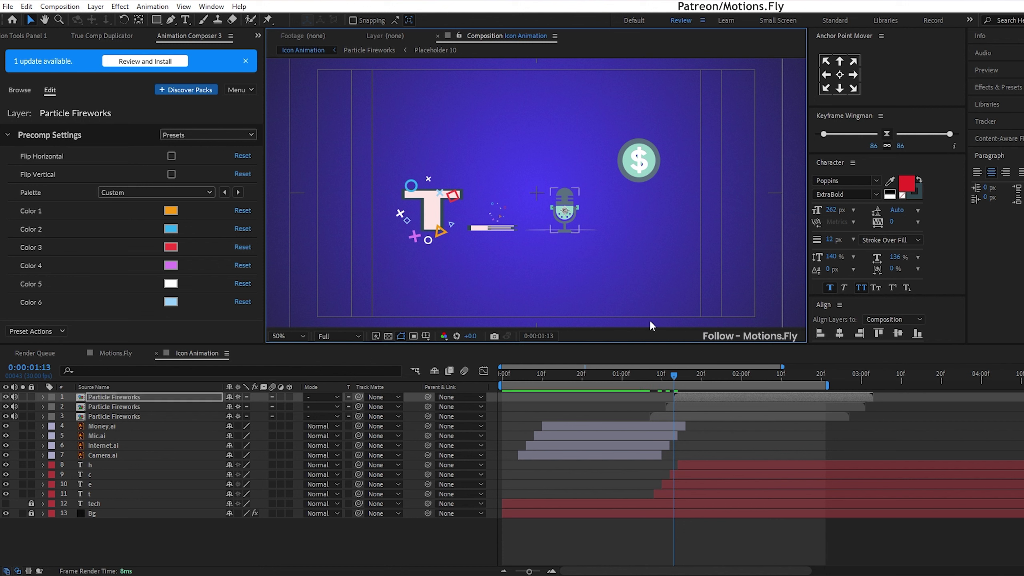
Add a fourth burst at 0:00:01:15 over the dollar icon and select all four
left_click_drag(675, 377, 682, 382)
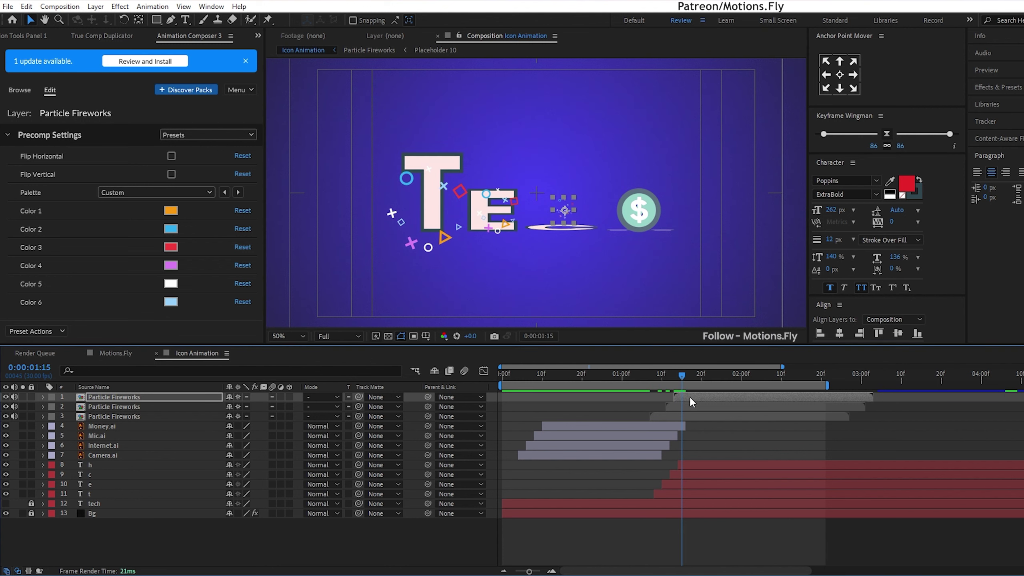
key("ctrl+d")
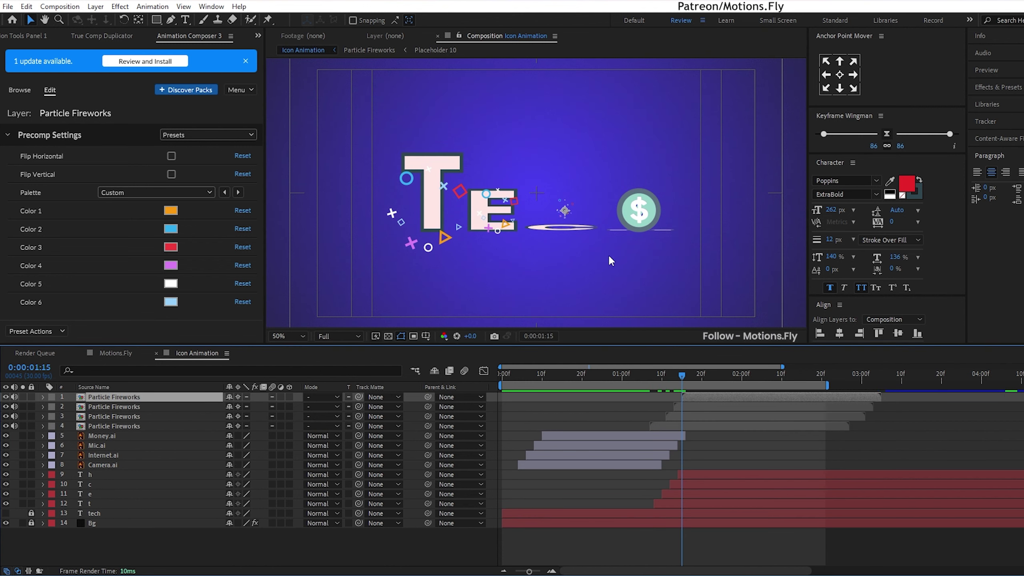
left_click_drag(564, 210, 639, 212)
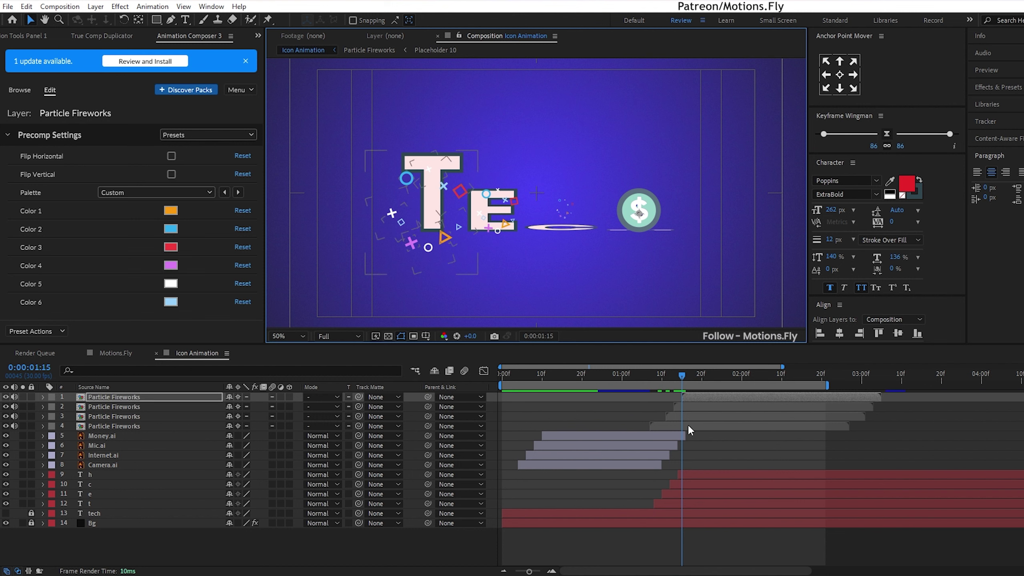
left_click(688, 425, "shift")
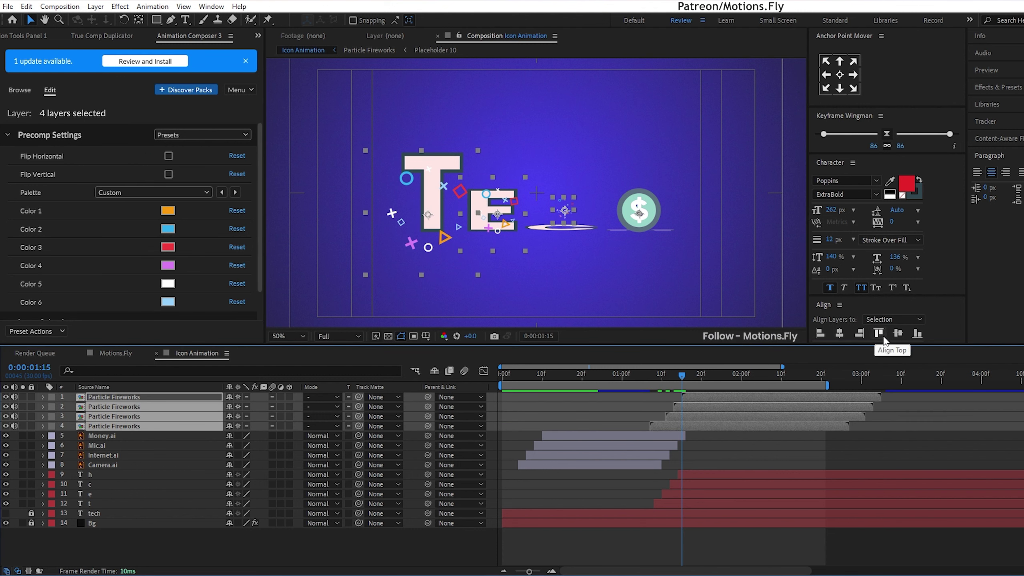
Align the four Particle Fireworks layers to one height and nudge them up around TECH
left_click(899, 334)
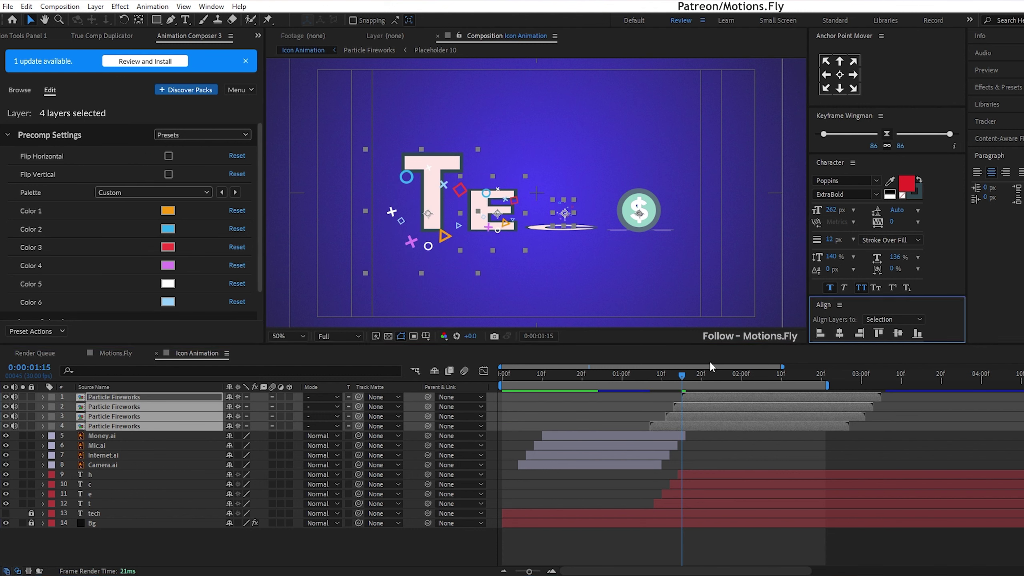
left_click_drag(683, 378, 704, 384)
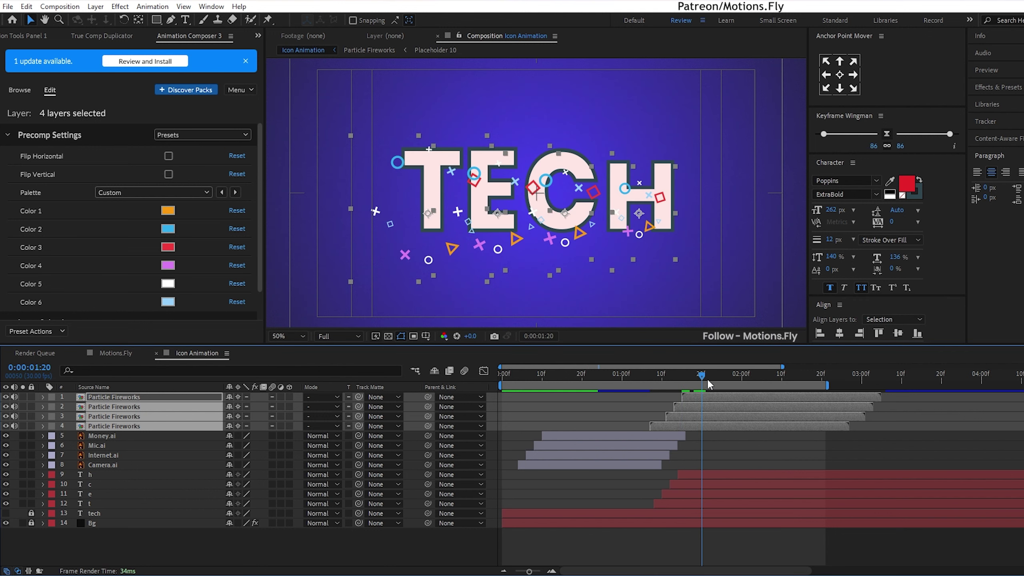
key("shift+Up")
key("shift+Up")
key("shift+Up")
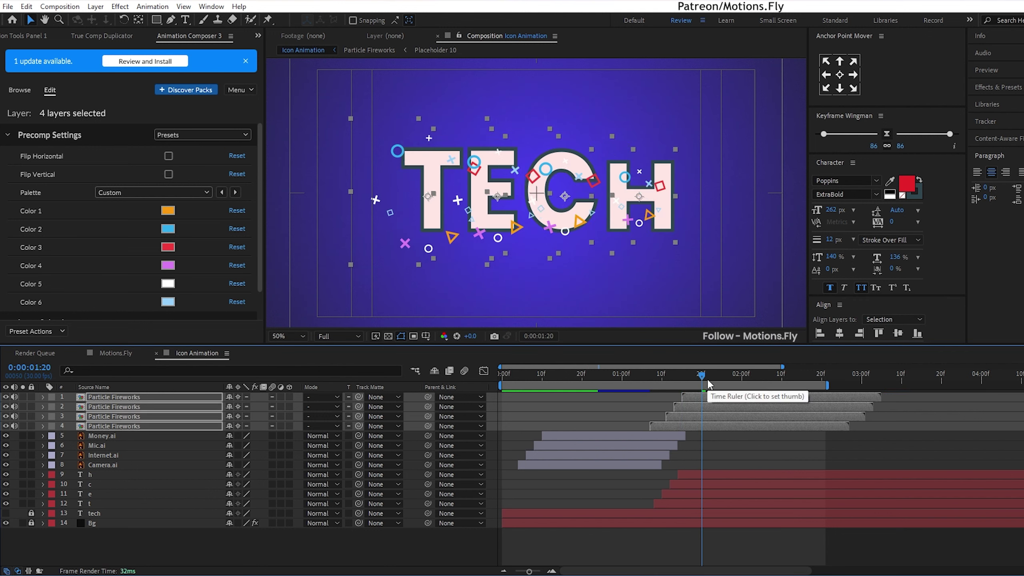
left_click(136, 557)
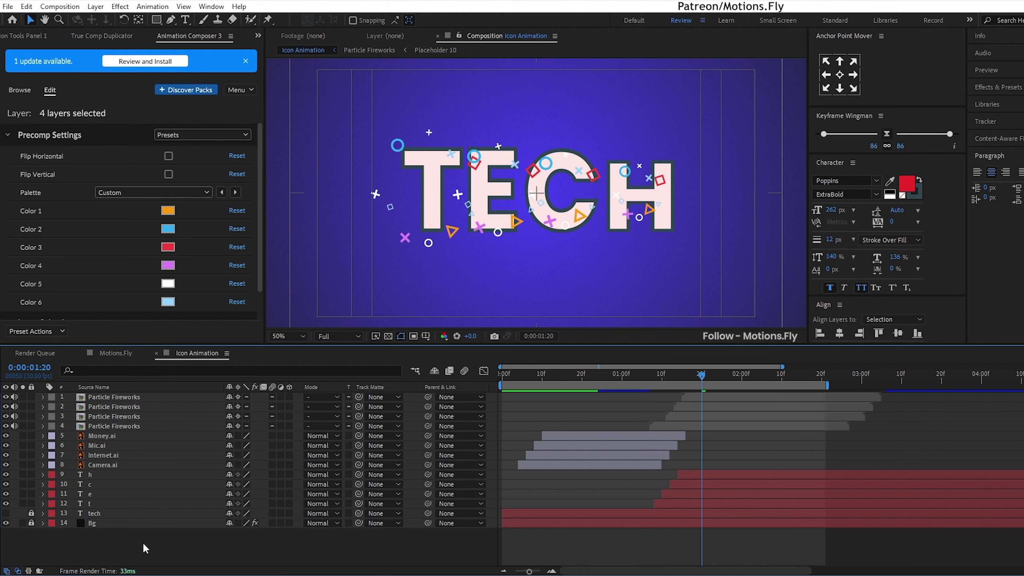
key("Home")
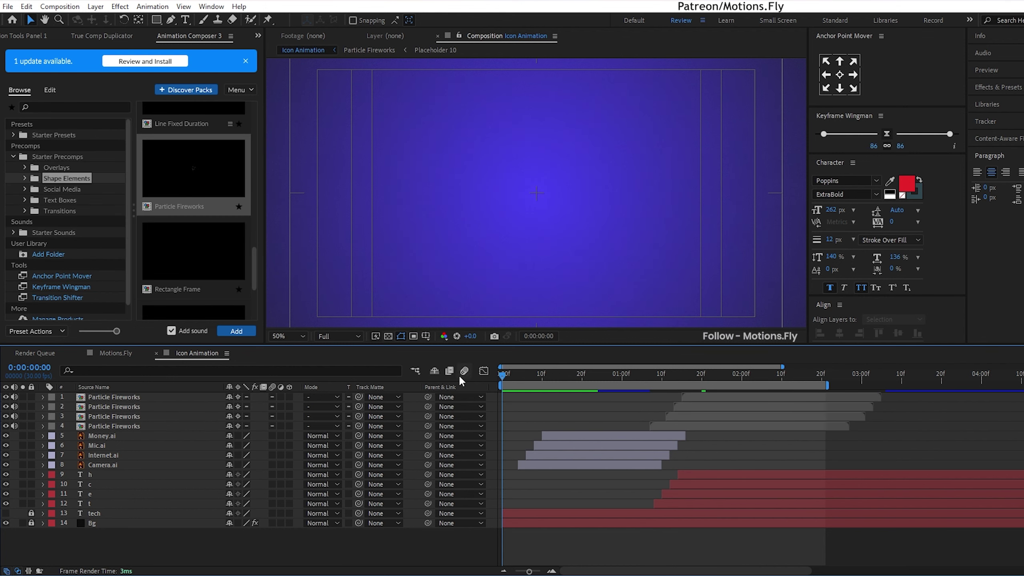
Show the Project panel from the >> overflow menu and play the Icon Animation preview
left_click(260, 36)
left_click(268, 51)
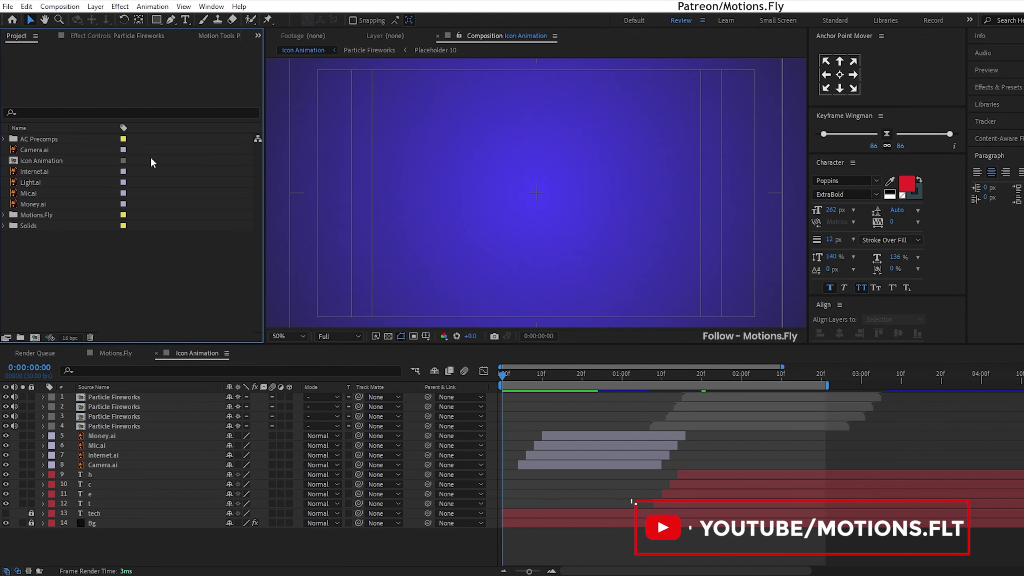
key("space")
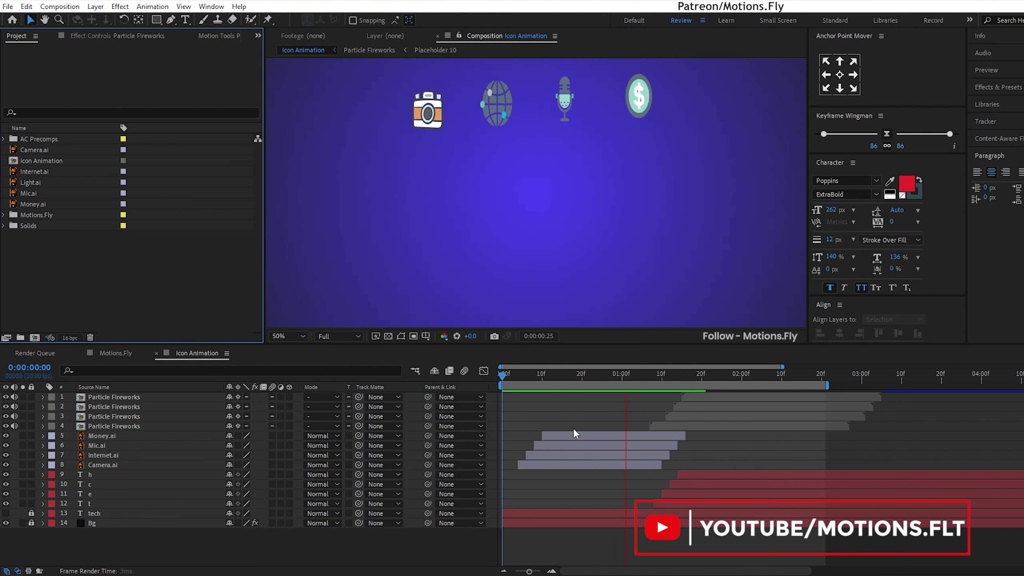